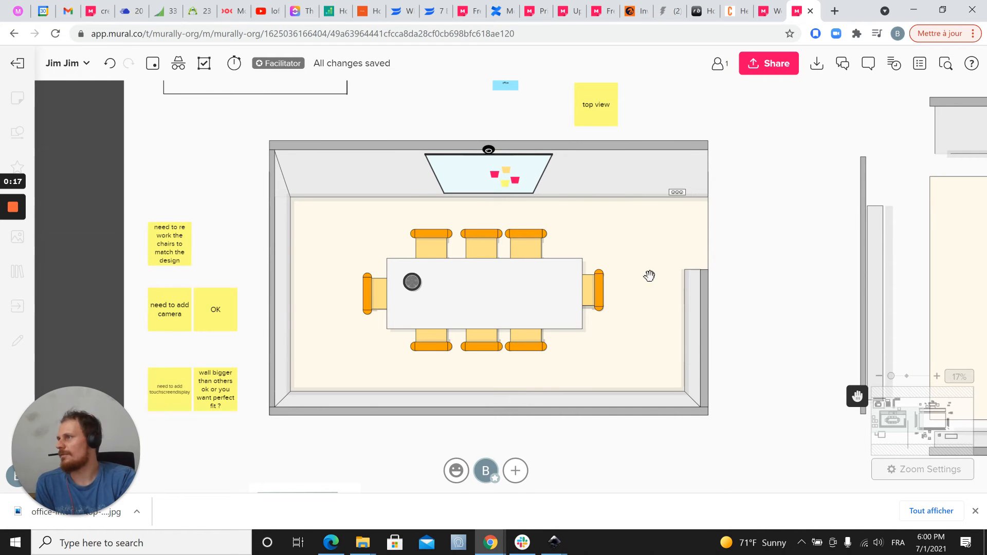
# Survey the whole mural, from the original room sketch and redesigned meeting room to the separate room parts
pyautogui.scroll(-5, 730, 333)
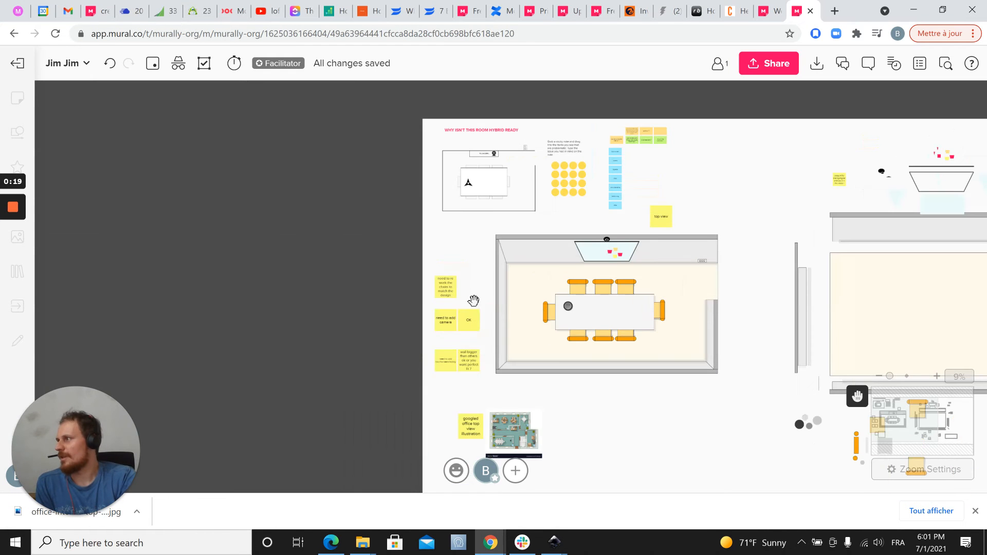
pyautogui.moveTo(373, 286); pyautogui.dragTo(305, 290)
pyautogui.moveTo(654, 419); pyautogui.dragTo(380, 375)
pyautogui.moveTo(458, 368); pyautogui.dragTo(413, 368)
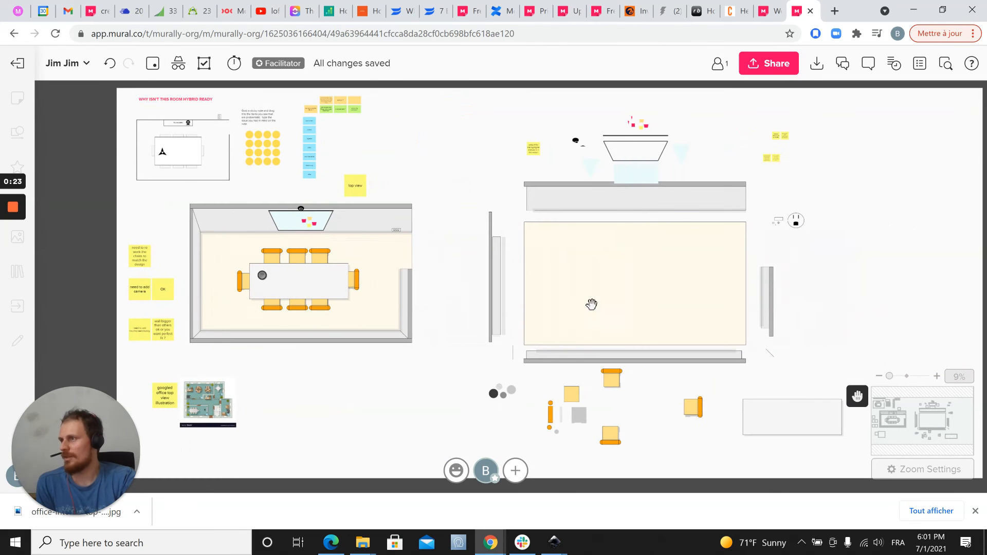
pyautogui.moveTo(432, 392); pyautogui.dragTo(483, 403)
pyautogui.moveTo(273, 242); pyautogui.dragTo(344, 257)
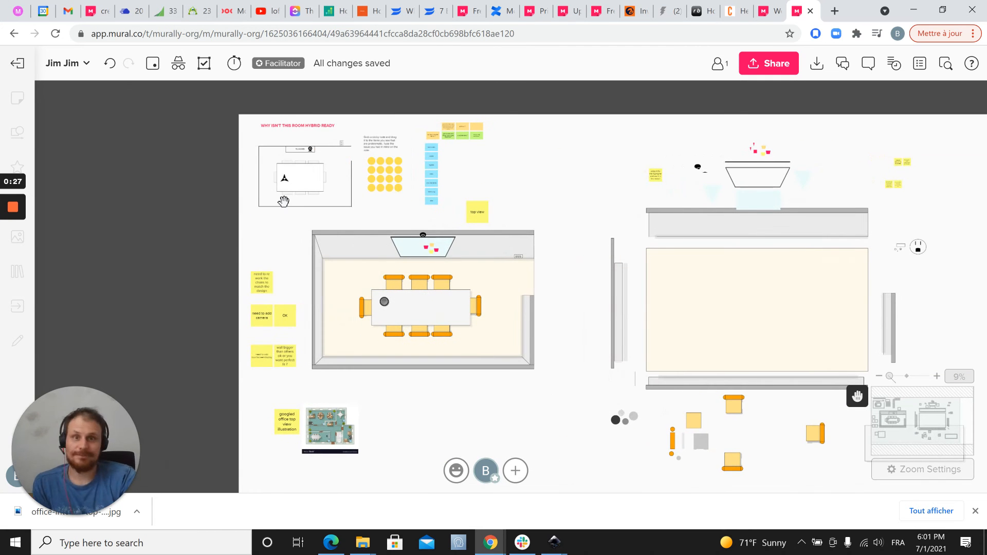
# Examine the original room sketch under "WHY ISN'T THIS ROOM HYBRID READY" and its instructions with the yellow circle notes
pyautogui.scroll(5, 213, 225)
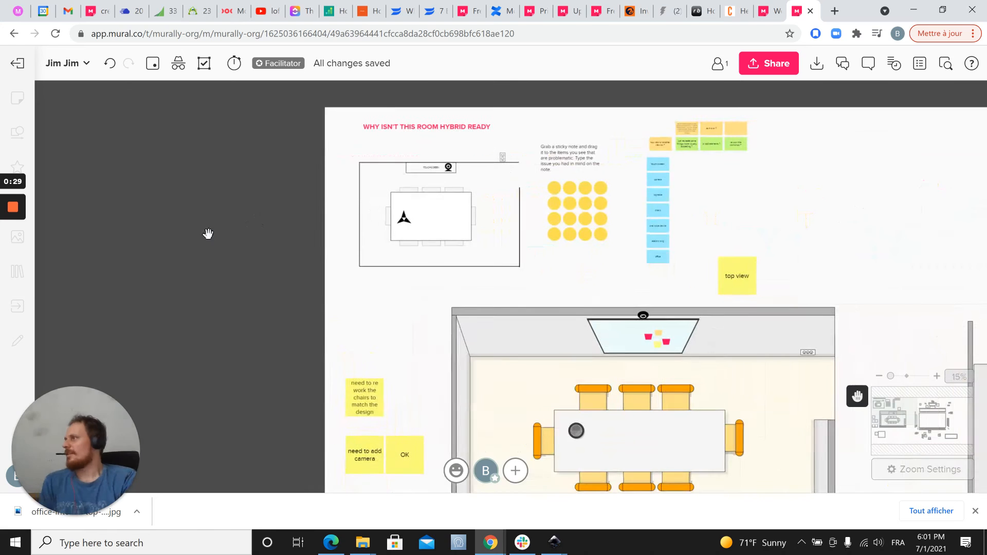
pyautogui.scroll(2, 238, 218)
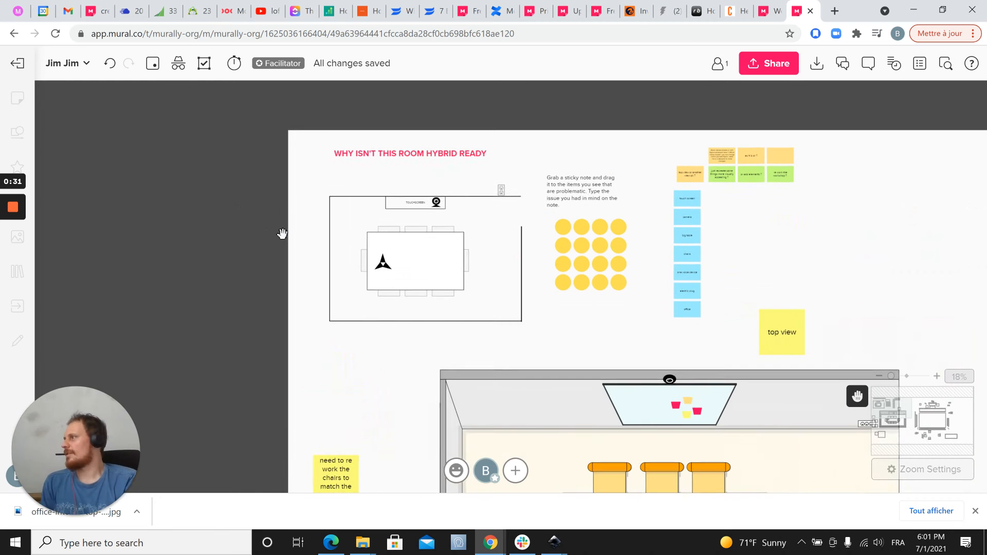
pyautogui.moveTo(276, 215); pyautogui.dragTo(256, 214)
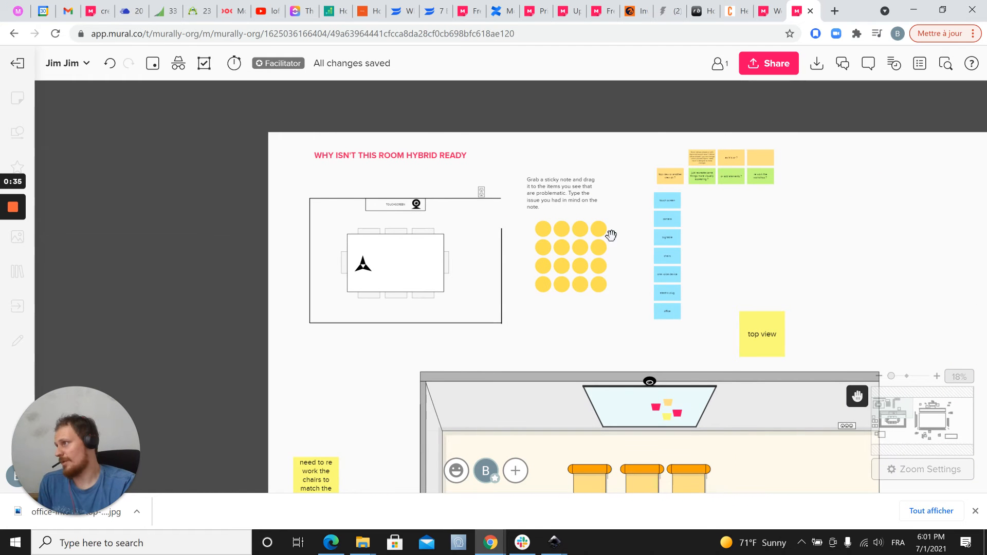
pyautogui.scroll(4, 436, 289)
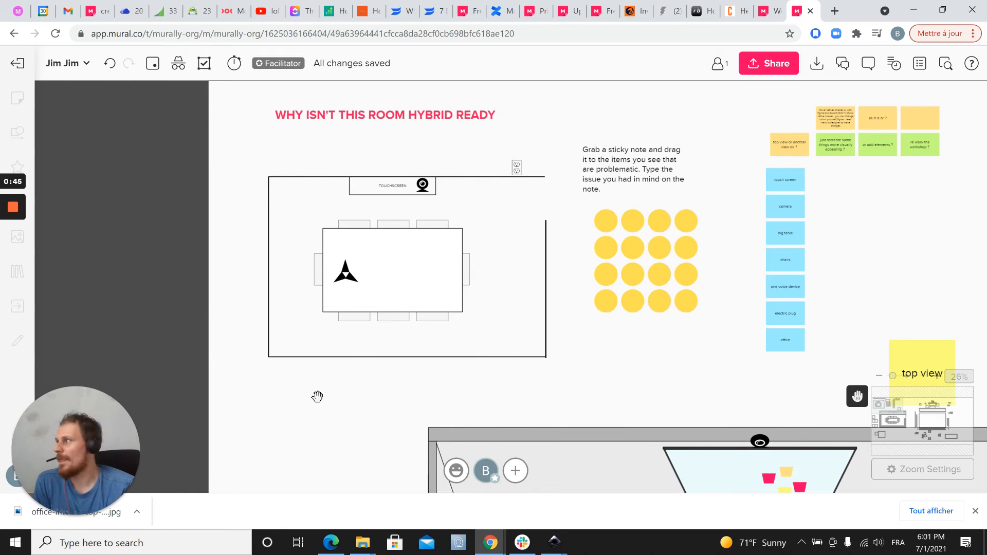
pyautogui.moveTo(317, 396); pyautogui.dragTo(332, 404)
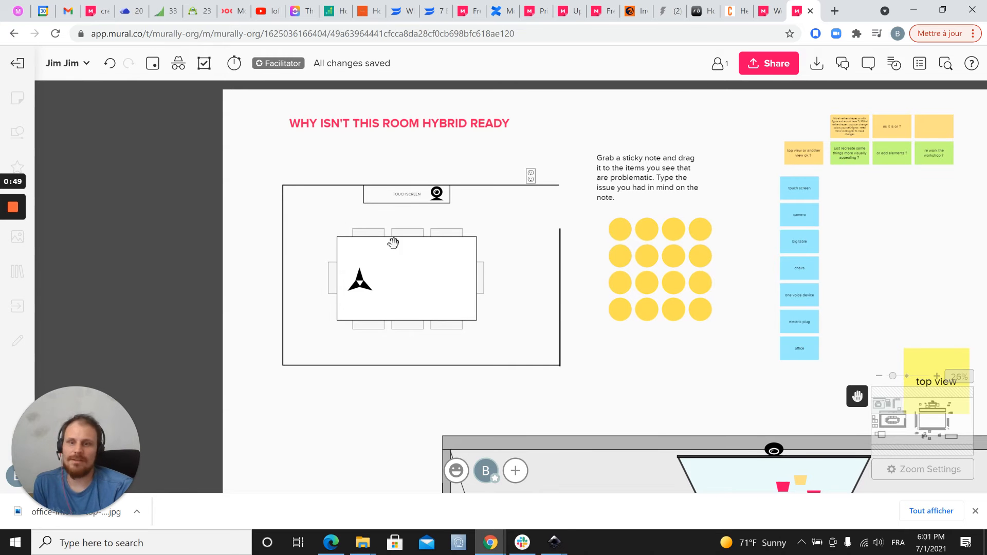
pyautogui.scroll(3, 282, 249)
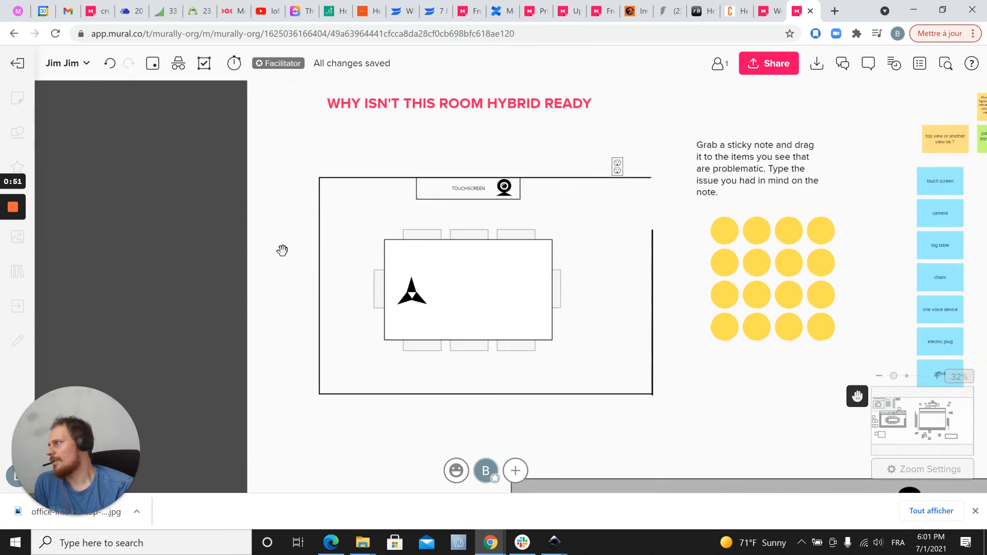
pyautogui.moveTo(206, 251); pyautogui.dragTo(183, 237)
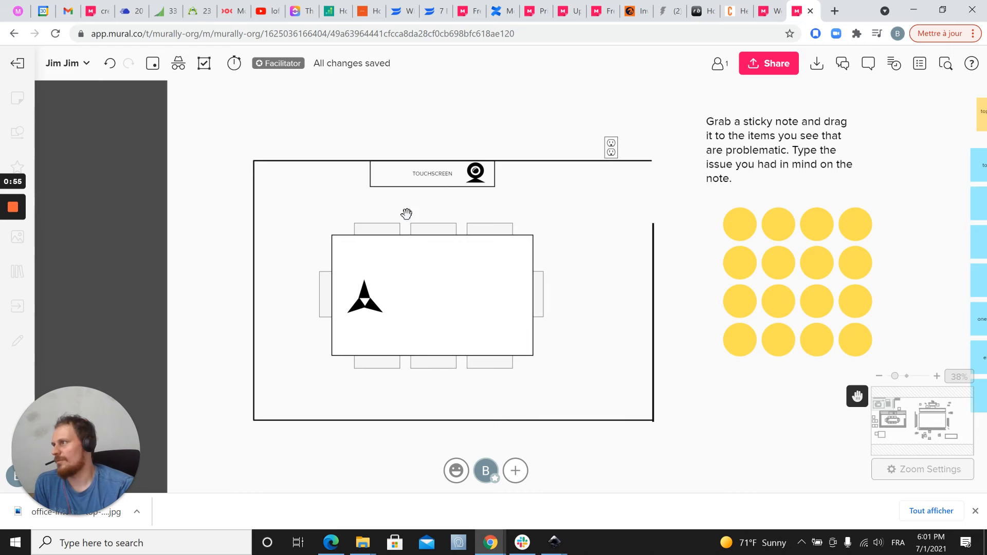
# Compare the original sketch with the redesigned room and read the planning notes on room elements and view options
pyautogui.scroll(-4, 485, 289)
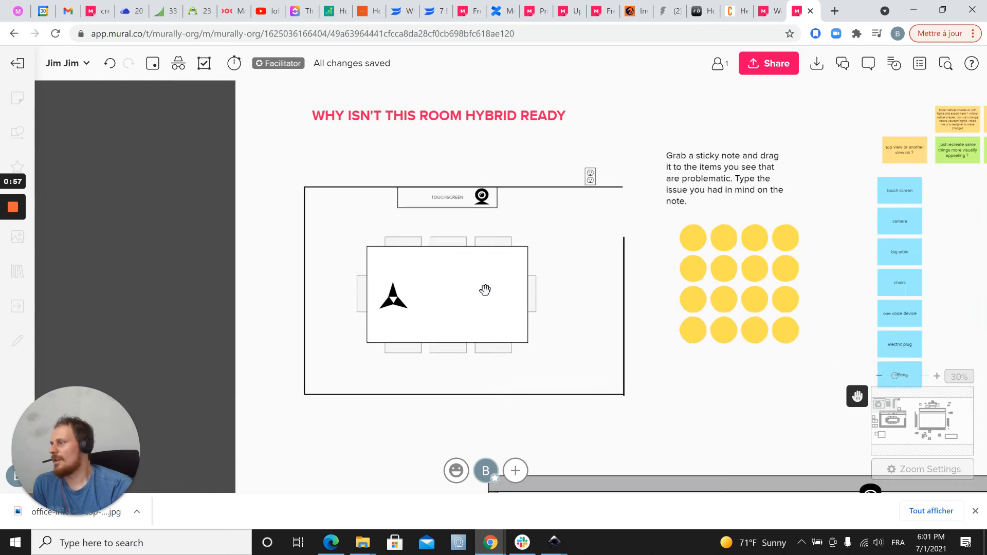
pyautogui.scroll(-5, 370, 338)
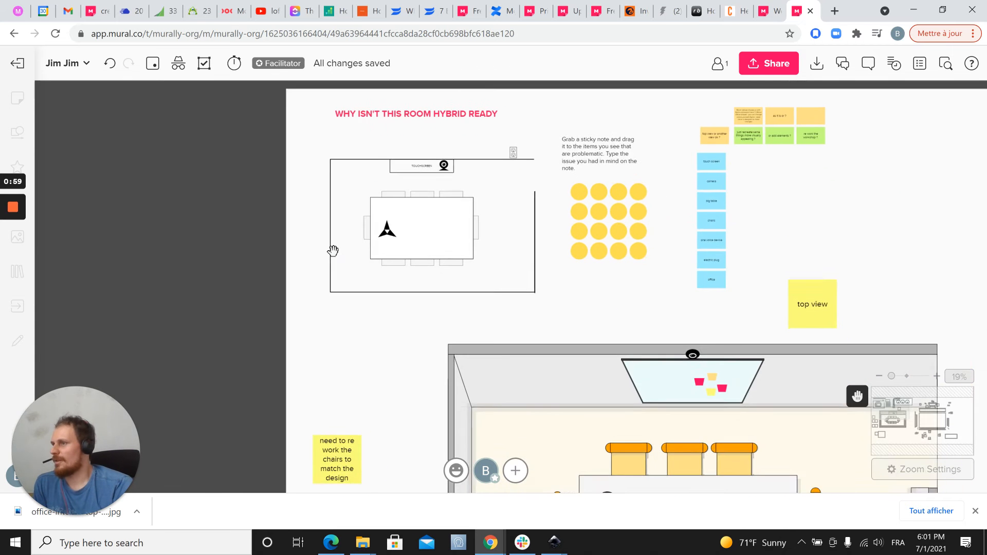
pyautogui.scroll(-3, 290, 257)
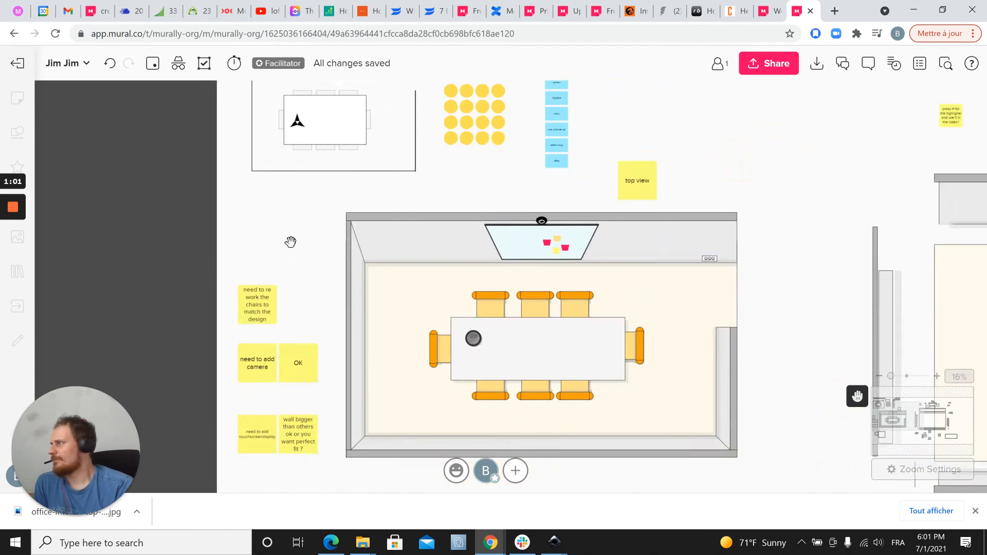
pyautogui.scroll(4, 511, 172)
pyautogui.scroll(3, 496, 194)
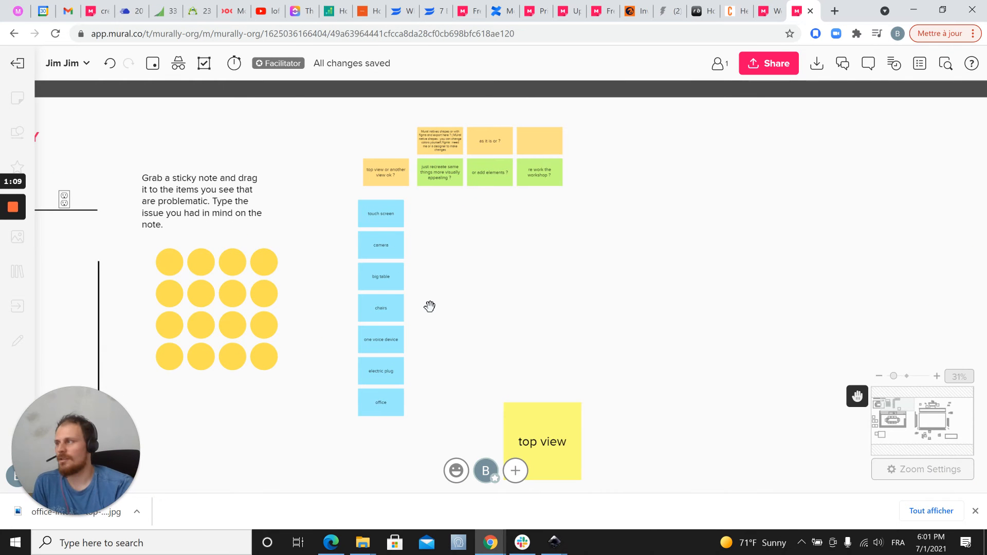
pyautogui.scroll(-2, 470, 290)
pyautogui.moveTo(435, 330); pyautogui.dragTo(582, 232)
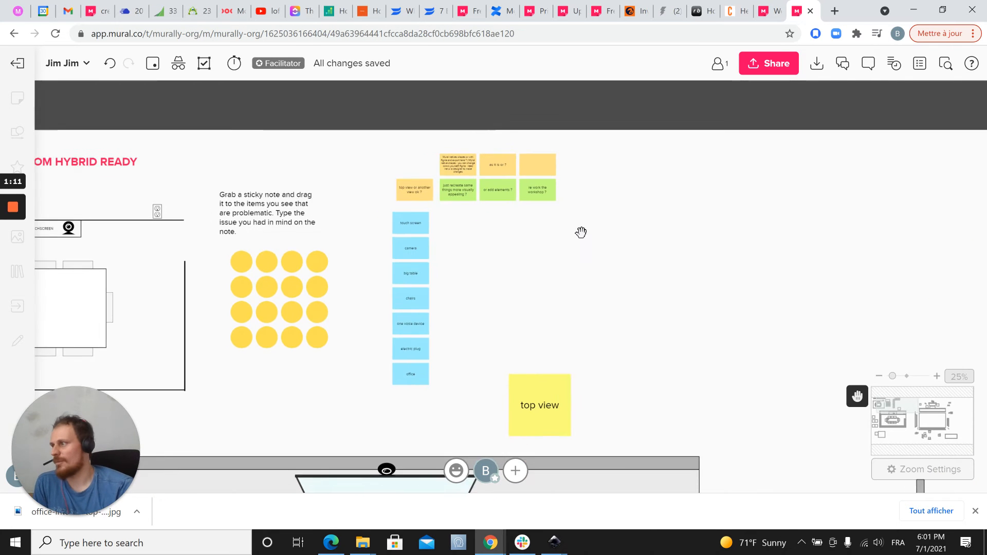
# Examine the redesigned top-view meeting room with its table, chairs and touchscreen, along with the yellow notes beside it
pyautogui.scroll(-2, 453, 299)
pyautogui.moveTo(467, 259); pyautogui.dragTo(461, 148)
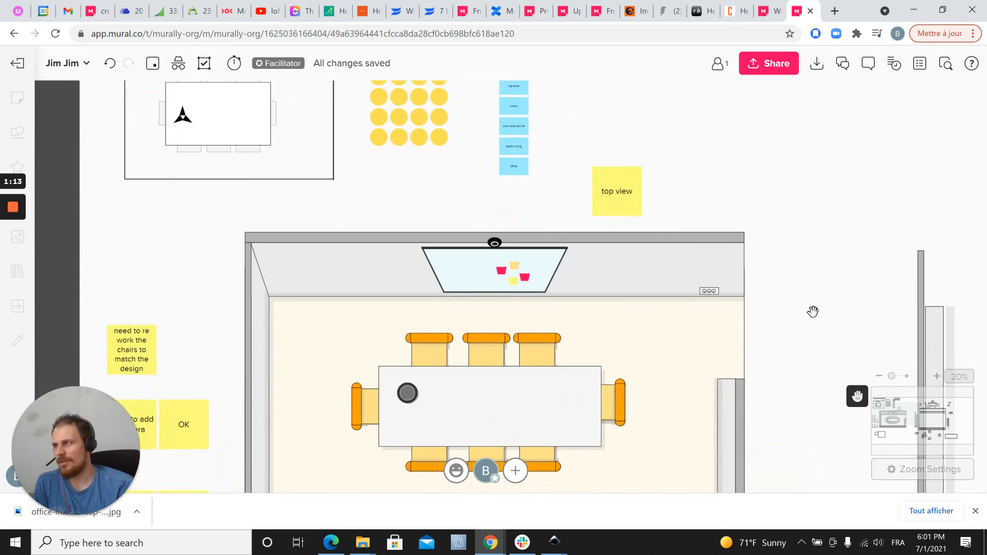
pyautogui.moveTo(813, 313); pyautogui.dragTo(766, 181)
pyautogui.moveTo(747, 274); pyautogui.dragTo(771, 290)
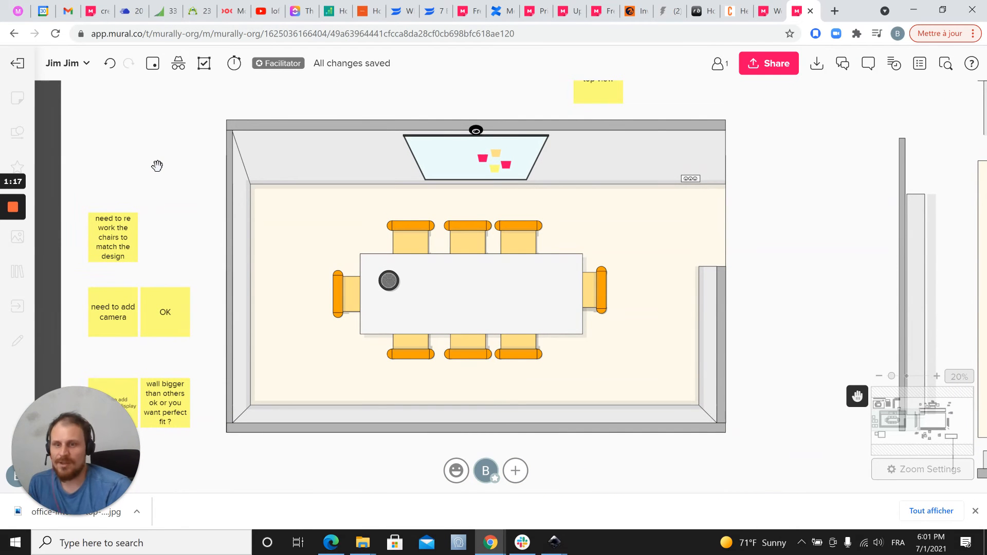
pyautogui.moveTo(154, 172); pyautogui.dragTo(258, 180)
pyautogui.scroll(-2, 271, 229)
pyautogui.scroll(-1, 271, 229)
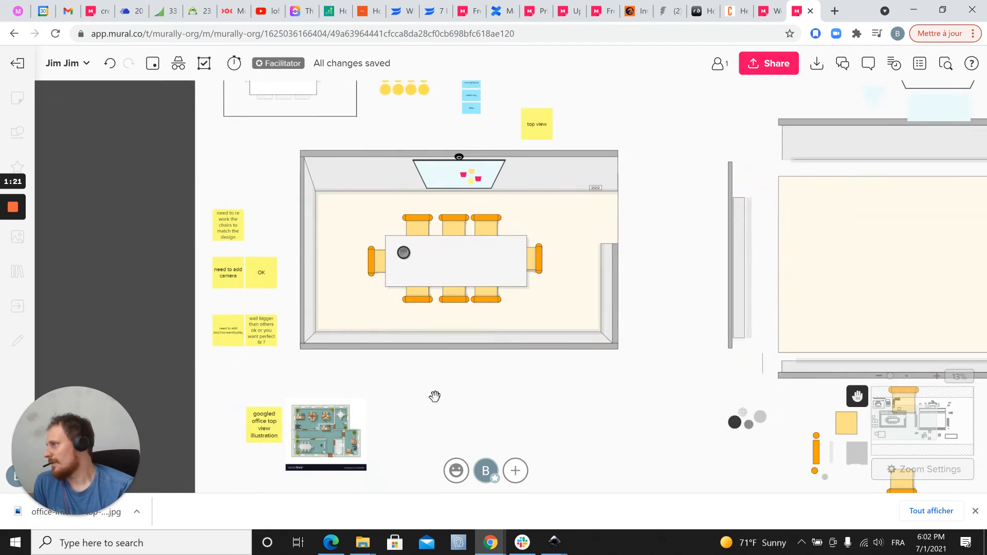
# Study the googled office top view illustration as a reference for walls, desks and furniture
pyautogui.scroll(4, 352, 377)
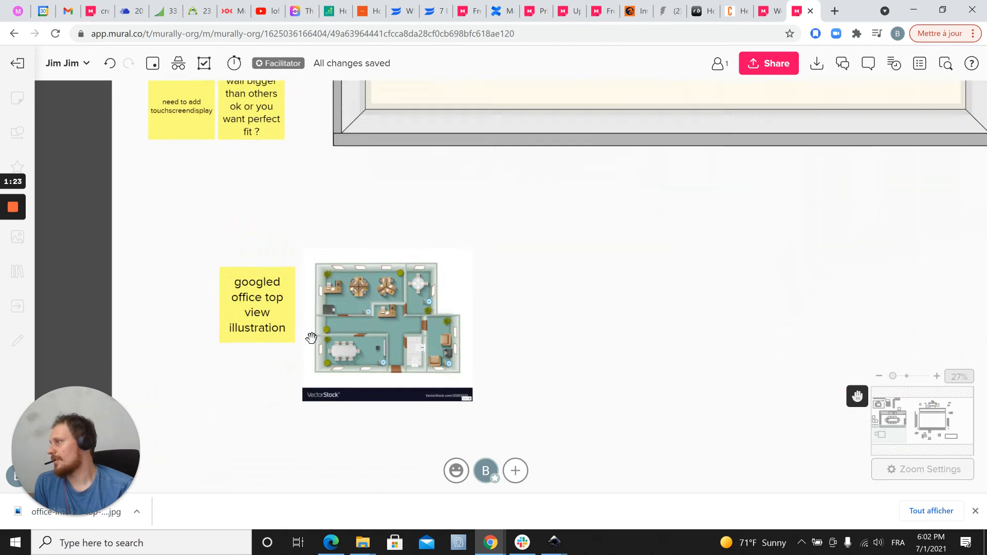
pyautogui.scroll(5, 314, 334)
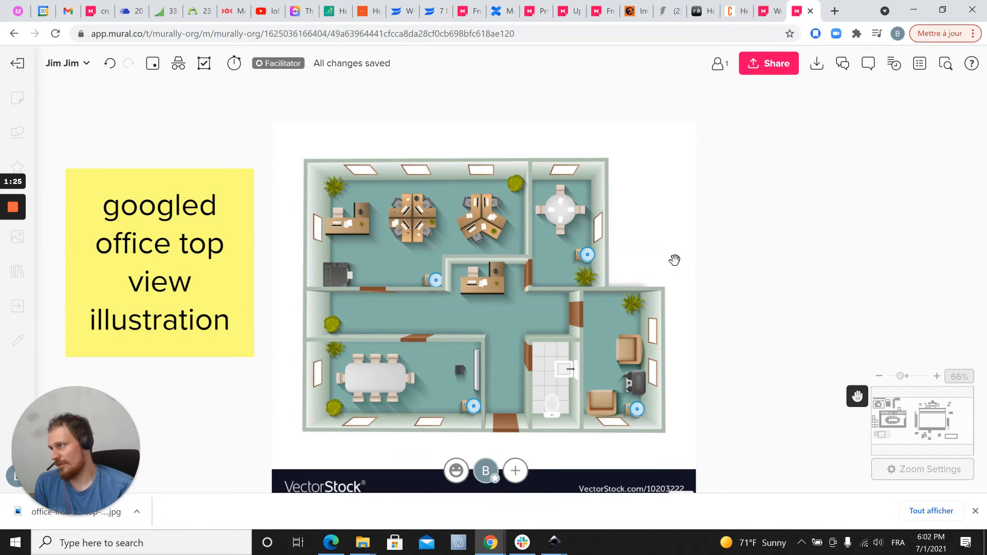
pyautogui.scroll(-1, 339, 193)
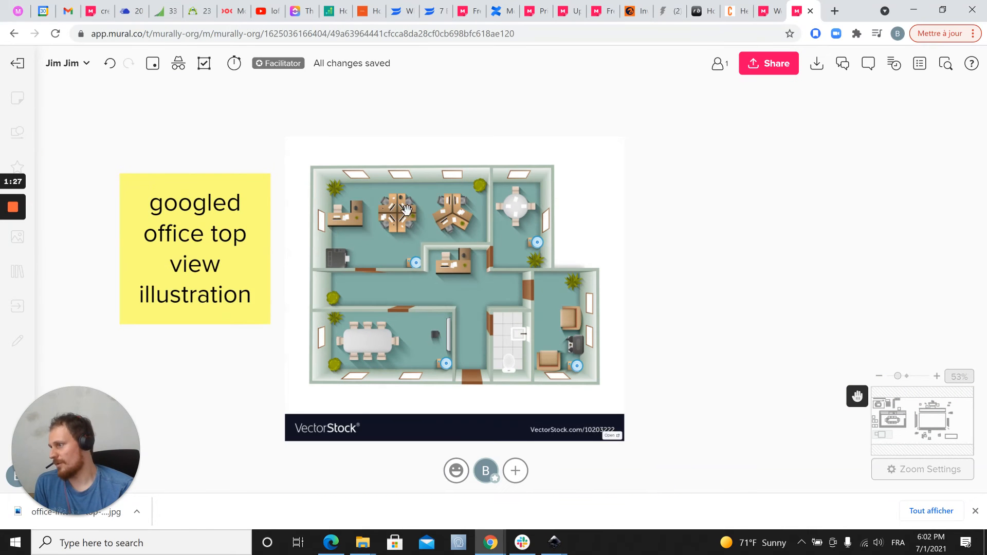
pyautogui.scroll(4, 405, 193)
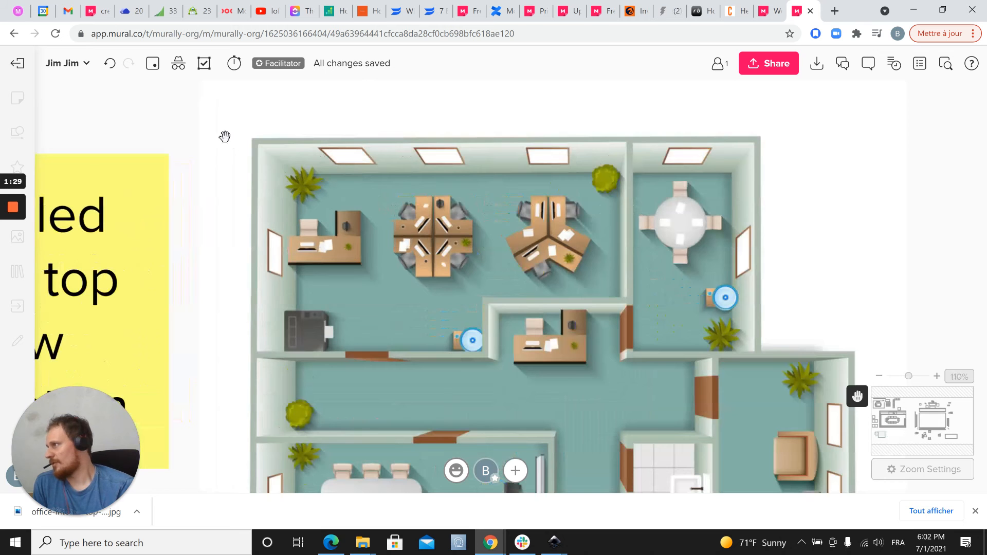
pyautogui.scroll(-3, 282, 187)
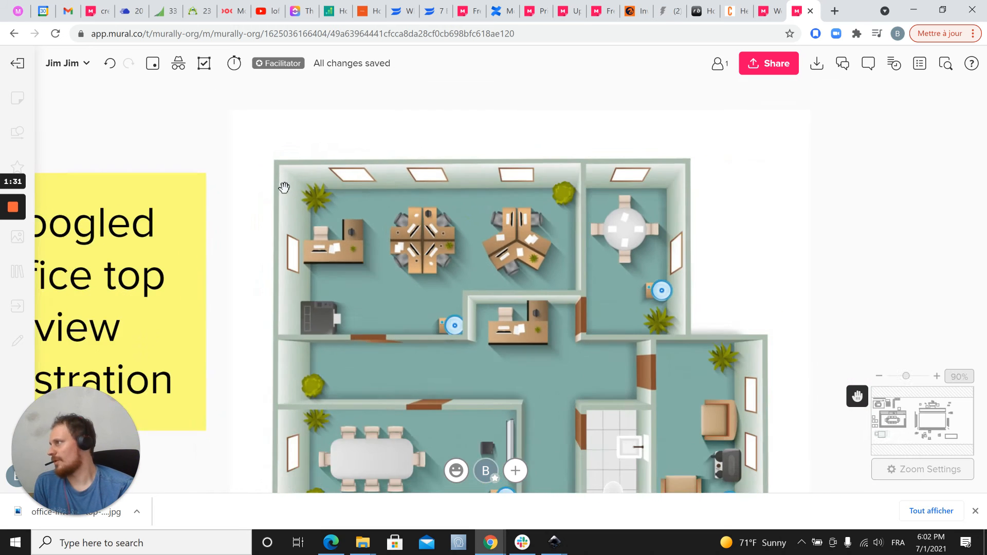
pyautogui.scroll(5, 325, 177)
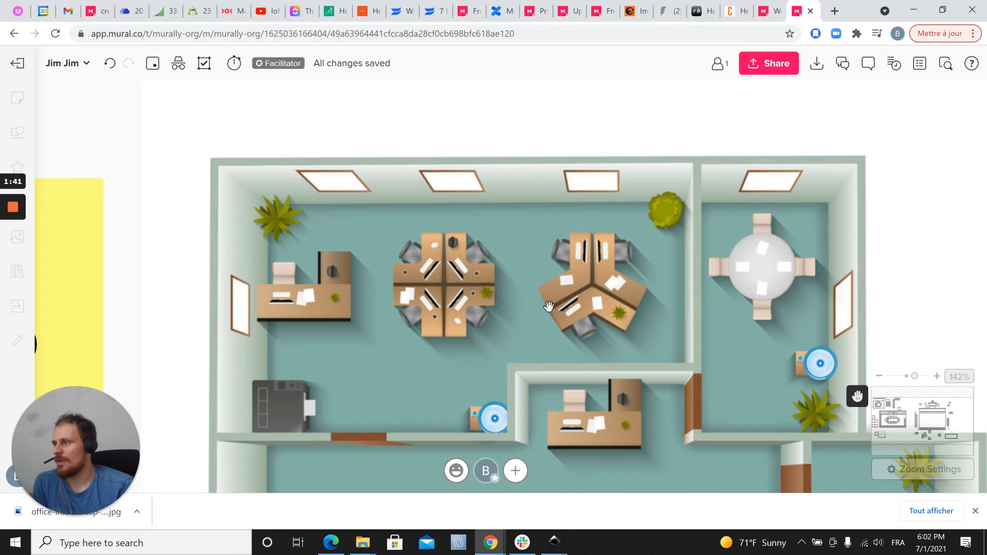
pyautogui.scroll(-10, 493, 267)
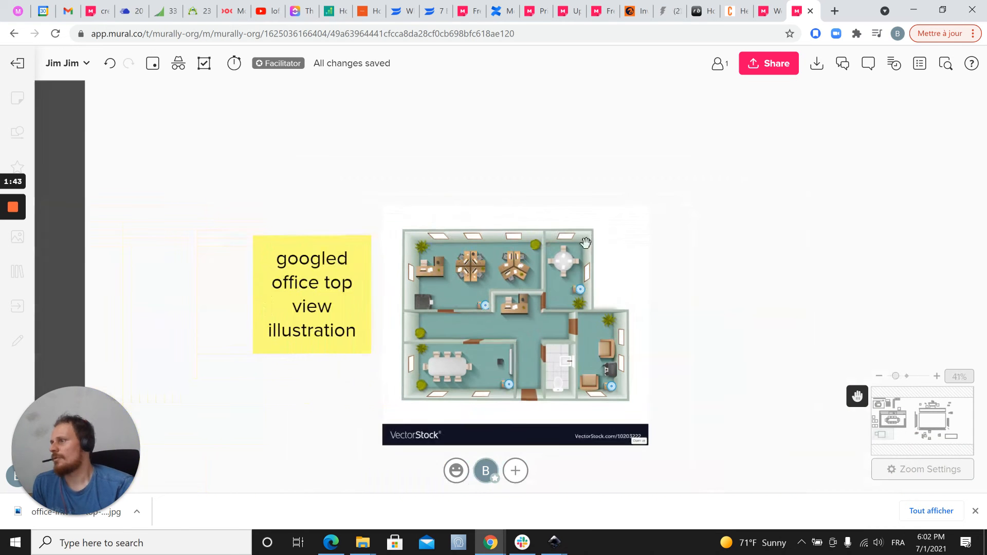
# Inspect the wall corners and shading of the redesigned meeting room, along with its surrounding walls
pyautogui.moveTo(529, 231); pyautogui.dragTo(461, 373)
pyautogui.scroll(-4, 484, 264)
pyautogui.scroll(5, 442, 201)
pyautogui.scroll(2, 457, 230)
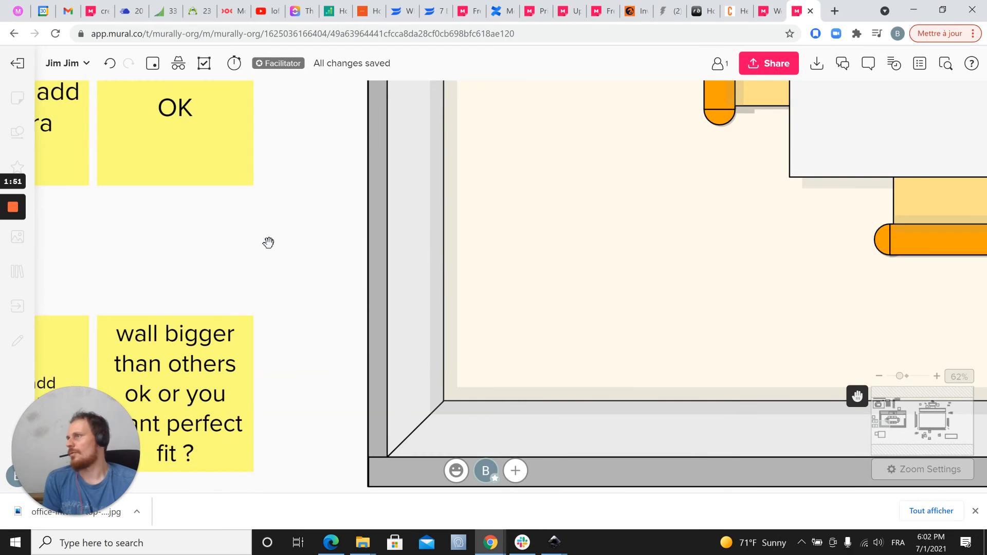
pyautogui.scroll(-5, 268, 243)
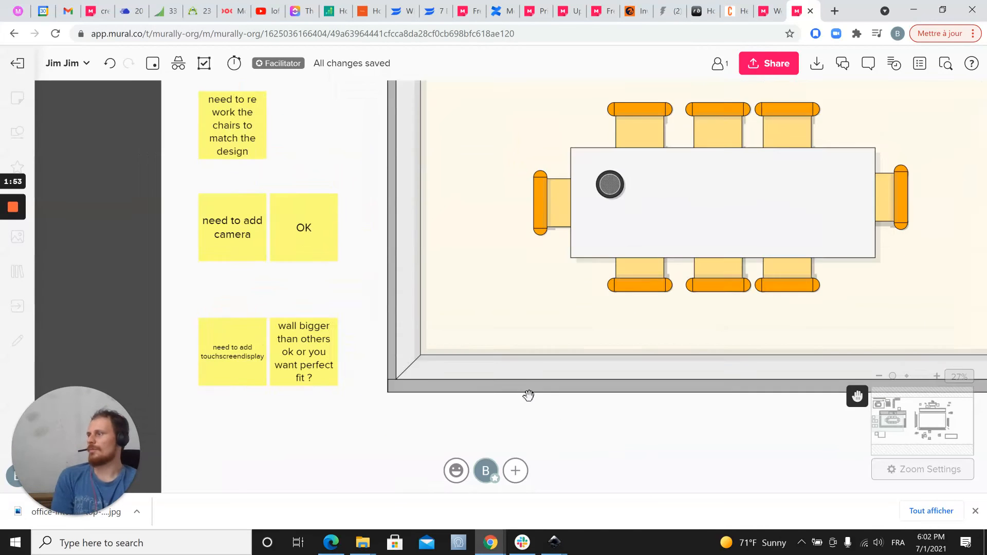
pyautogui.scroll(-3, 529, 396)
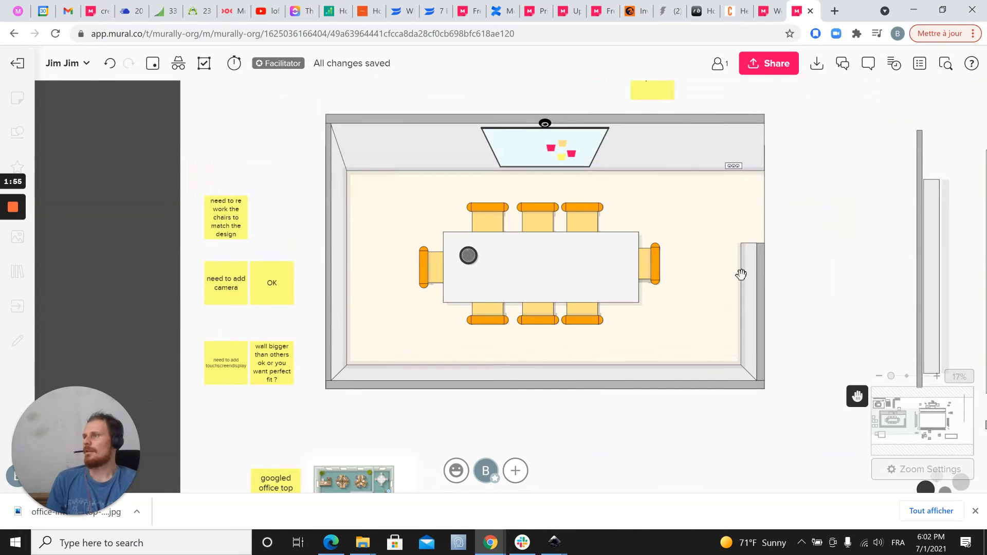
pyautogui.scroll(-3, 760, 269)
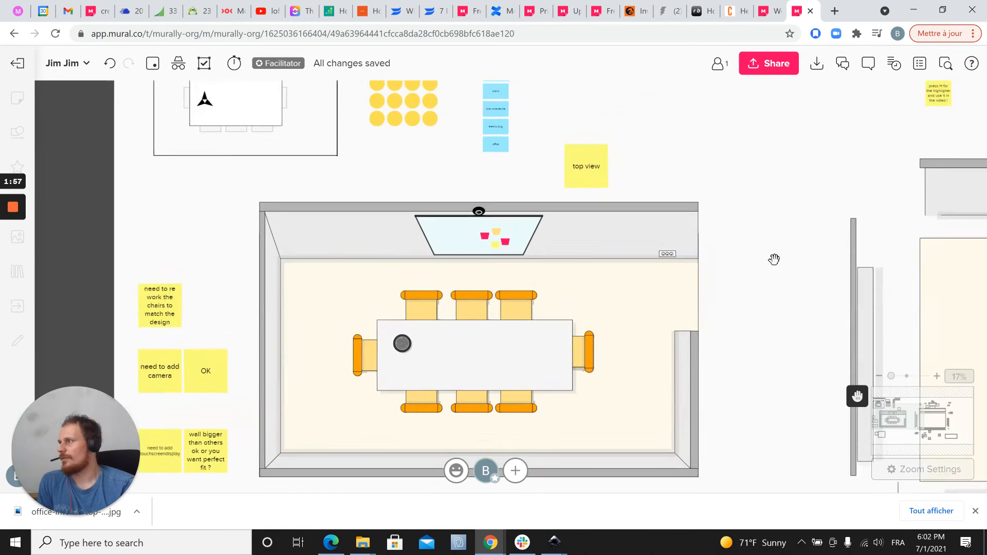
pyautogui.moveTo(780, 227); pyautogui.dragTo(641, 260)
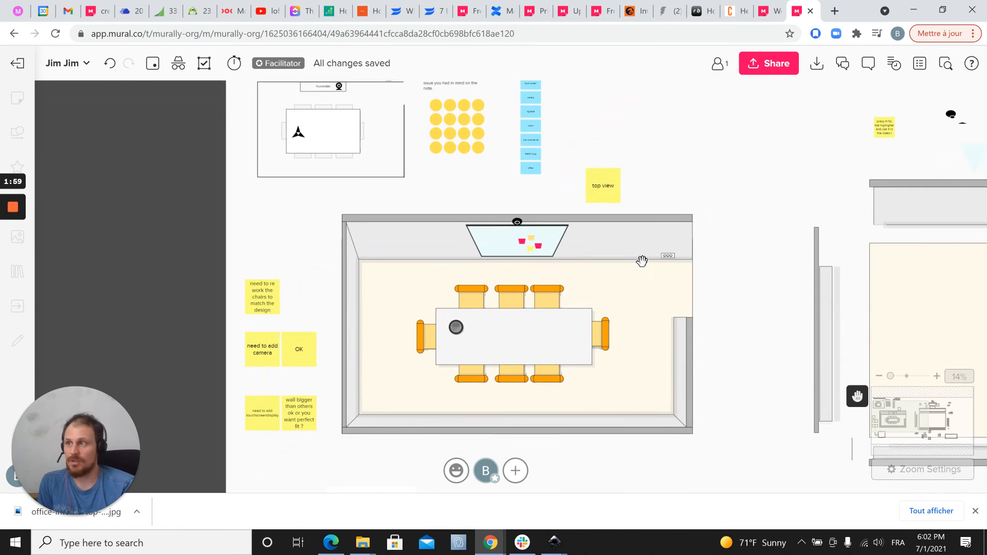
# Examine the separated building parts of the room: walls, floor, touchscreen, chairs, table and electric plug
pyautogui.moveTo(667, 203); pyautogui.dragTo(509, 198)
pyautogui.moveTo(547, 137); pyautogui.dragTo(370, 108)
pyautogui.scroll(-3, 624, 192)
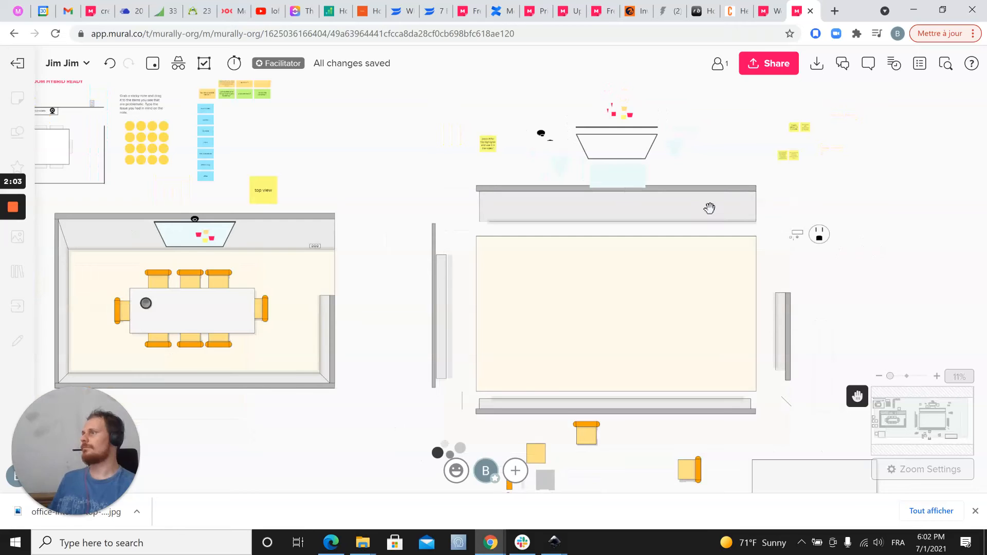
pyautogui.moveTo(873, 214); pyautogui.dragTo(822, 183)
pyautogui.scroll(-2, 822, 280)
pyautogui.scroll(2, 802, 271)
pyautogui.moveTo(809, 281); pyautogui.dragTo(784, 275)
pyautogui.moveTo(771, 210); pyautogui.dragTo(749, 245)
pyautogui.scroll(3, 751, 233)
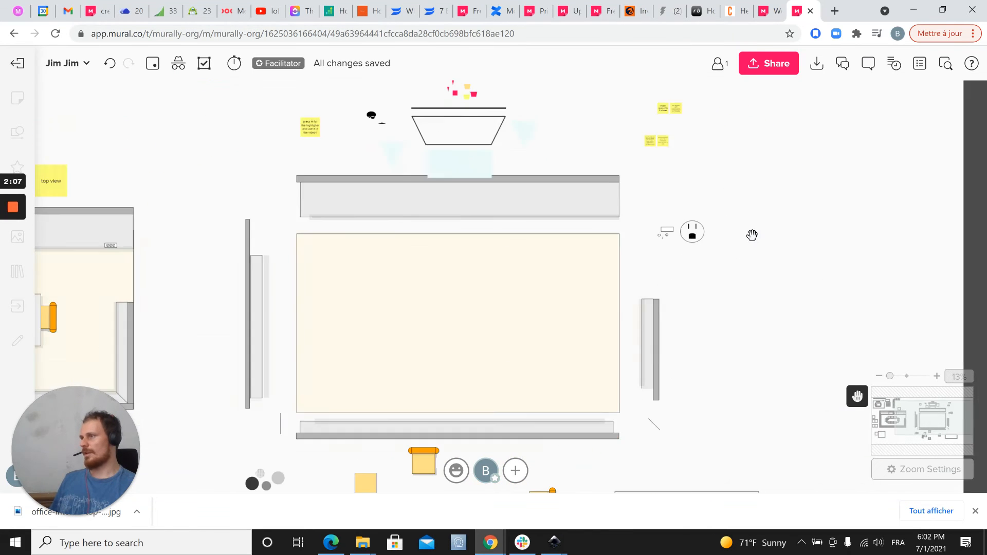
# Turn off the hand mode to enable editing at the electric plug shapes beside the separated floor
pyautogui.scroll(6, 737, 232)
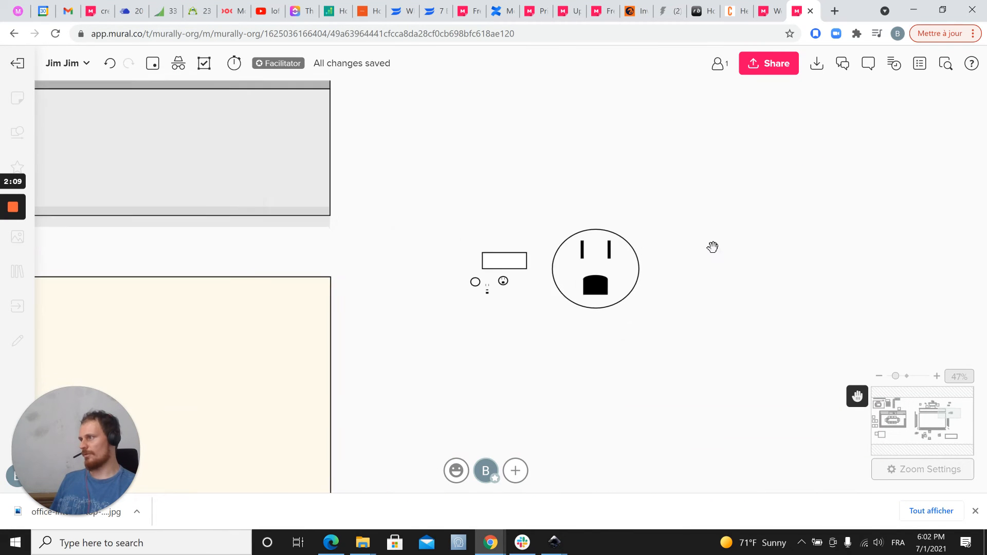
pyautogui.scroll(3, 715, 247)
pyautogui.moveTo(820, 302); pyautogui.dragTo(883, 307)
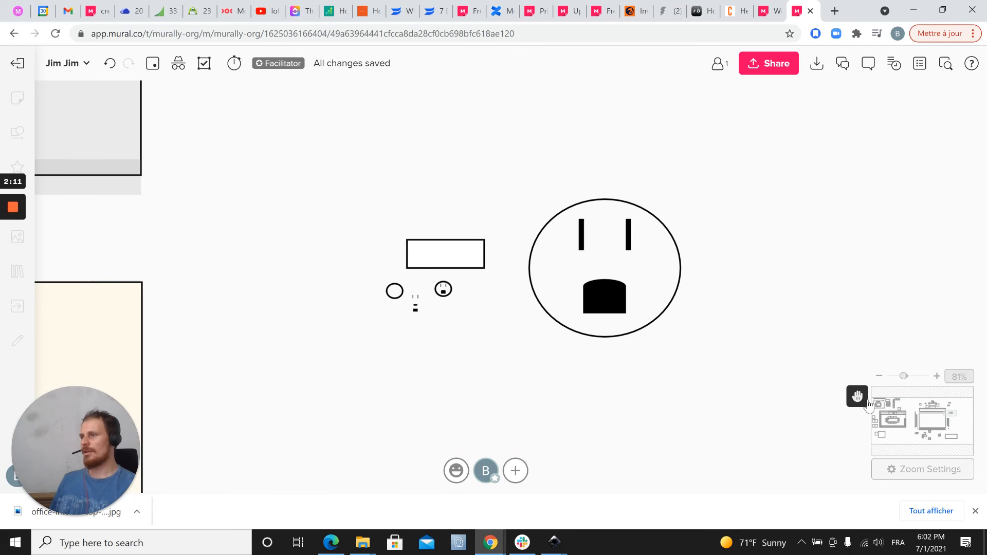
pyautogui.click(856, 398)
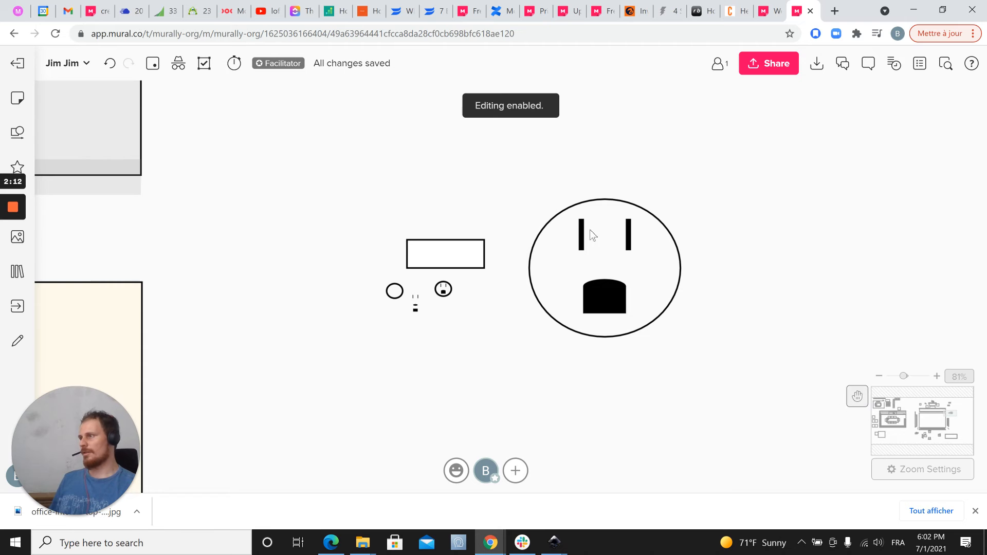
# Reposition the black ellipse over the top edge of the black rectangle to round off the large outlet's ground hole
pyautogui.click(602, 291)
pyautogui.moveTo(602, 289); pyautogui.dragTo(602, 277)
pyautogui.click(707, 315)
pyautogui.scroll(5, 545, 293)
pyautogui.scroll(2, 494, 342)
pyautogui.click(614, 270)
pyautogui.moveTo(613, 278); pyautogui.dragTo(614, 295)
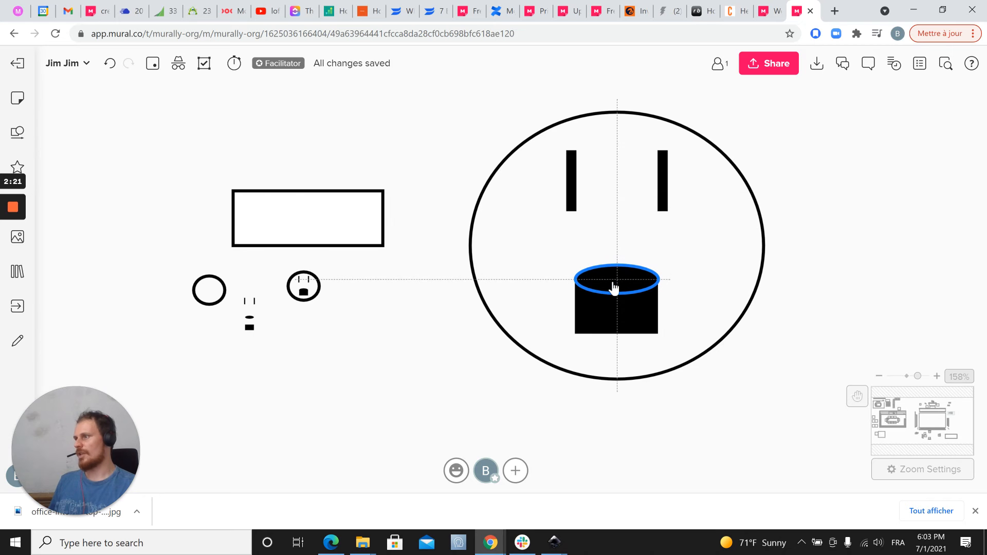
pyautogui.click(436, 335)
pyautogui.click(597, 291)
pyautogui.click(610, 277)
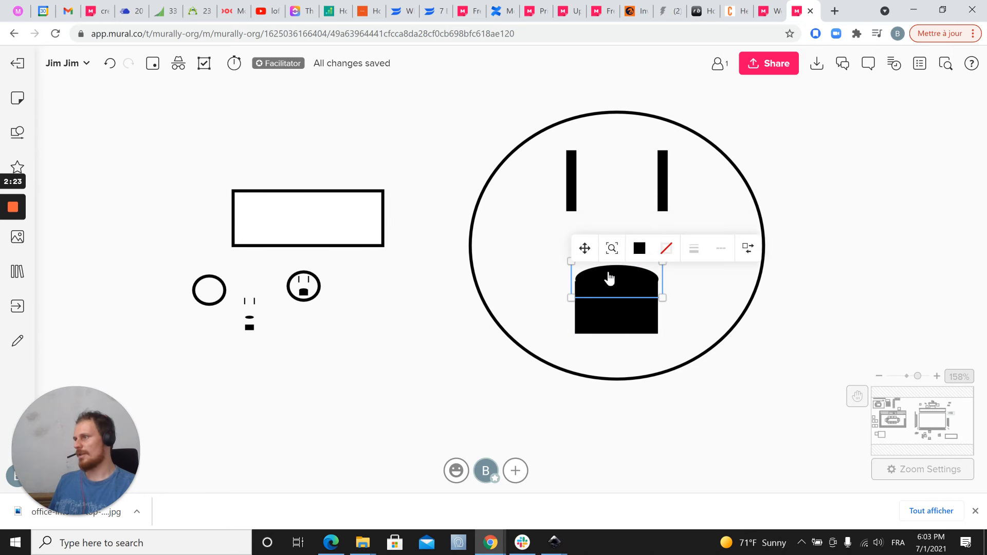
pyautogui.moveTo(610, 277); pyautogui.dragTo(610, 275)
pyautogui.scroll(2, 610, 280)
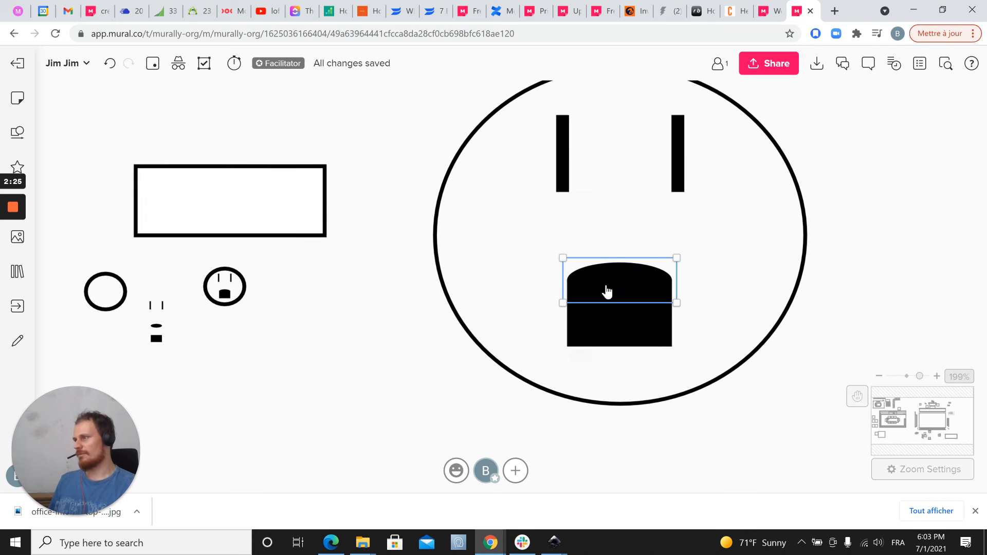
# Group the black rectangle and the ellipse that form the large outlet's ground hole
pyautogui.click(366, 331)
pyautogui.scroll(-1, 531, 322)
pyautogui.click(597, 301)
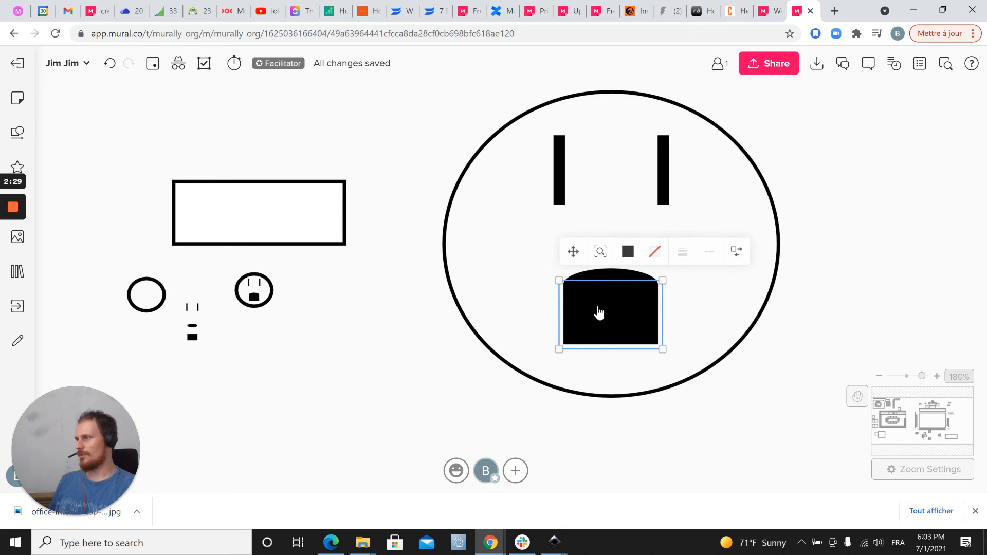
pyautogui.keyDown('shift'); pyautogui.click(605, 278); pyautogui.keyUp('shift')
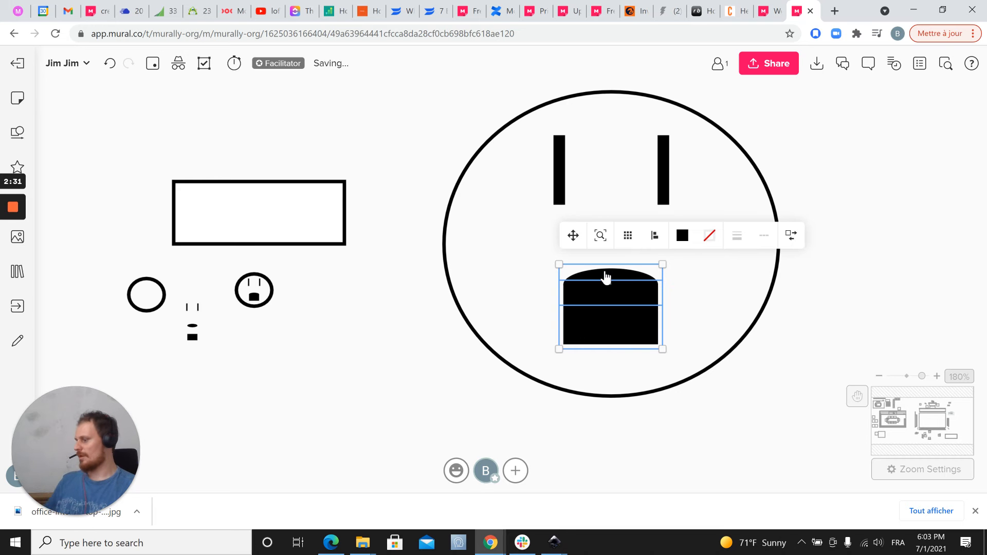
pyautogui.hotkey('ctrl', 'g')
pyautogui.click(404, 303)
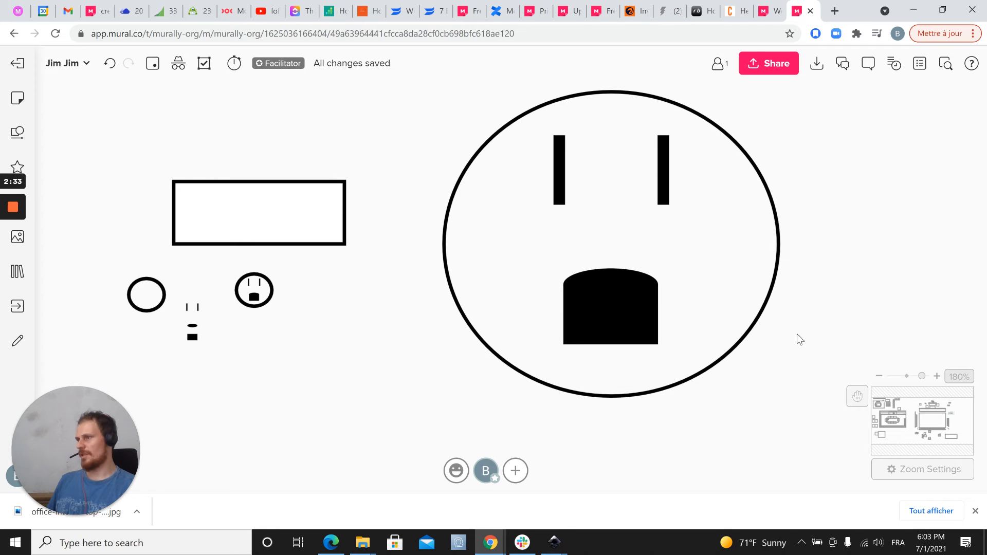
# Group all shapes of the large outlet and shrink the group to slightly larger than the small outlet
pyautogui.scroll(-1, 827, 273)
pyautogui.click(576, 208)
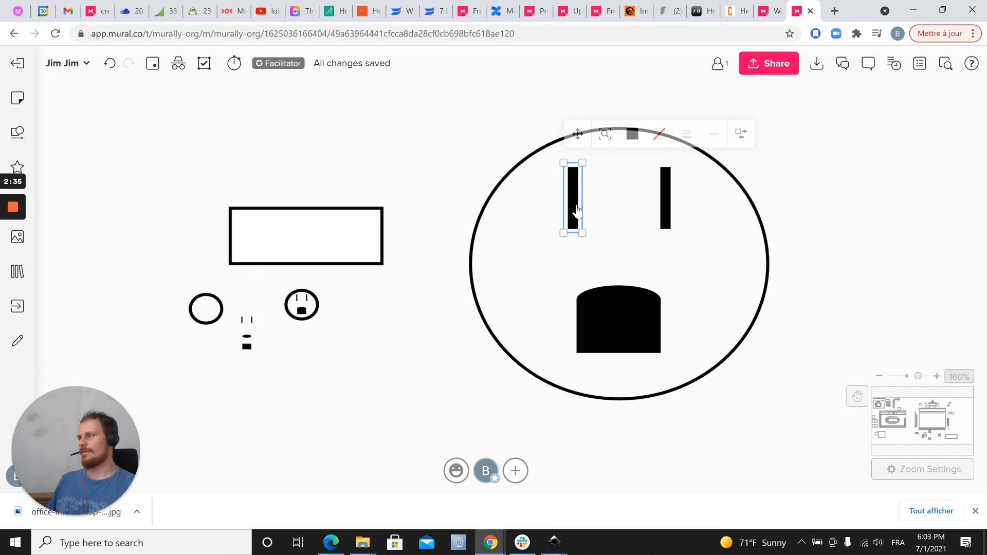
pyautogui.click(491, 196)
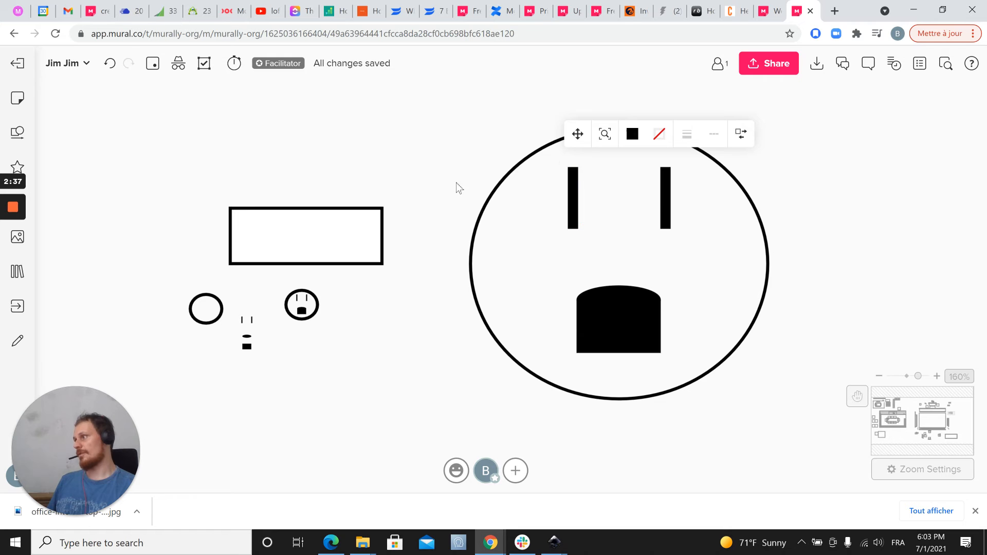
pyautogui.click(506, 181)
pyautogui.click(441, 178)
pyautogui.scroll(-2, 441, 178)
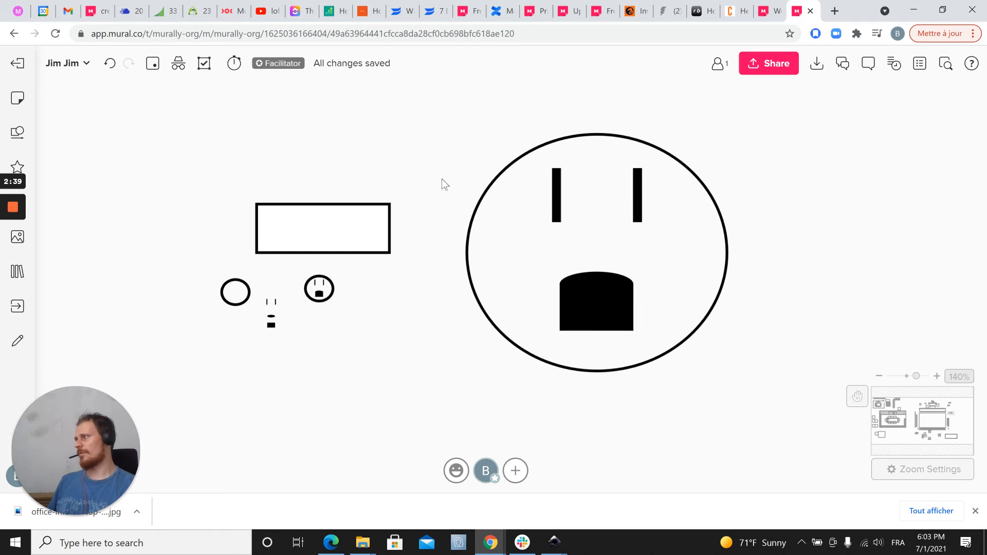
pyautogui.scroll(-1, 432, 350)
pyautogui.moveTo(703, 152); pyautogui.dragTo(437, 409)
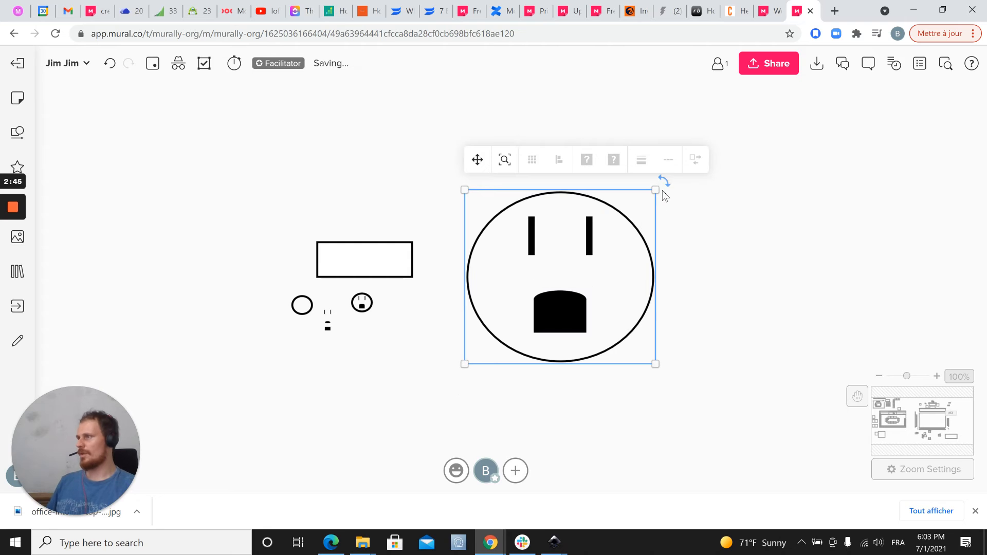
pyautogui.moveTo(656, 192); pyautogui.dragTo(512, 334)
pyautogui.scroll(4, 382, 334)
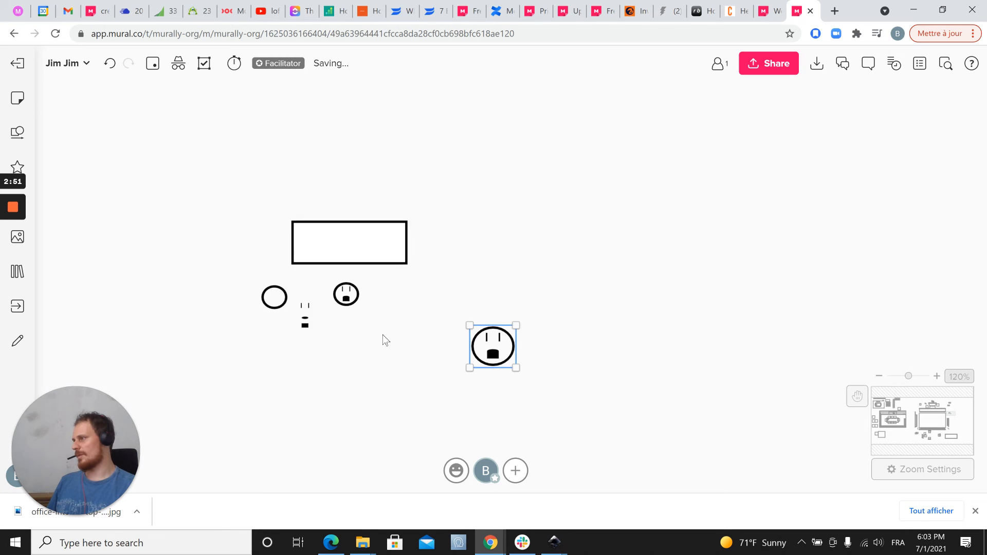
# Move the shrunken outlet next to the small outlet below the white rectangle and fine-tune its size
pyautogui.moveTo(595, 327); pyautogui.dragTo(442, 313)
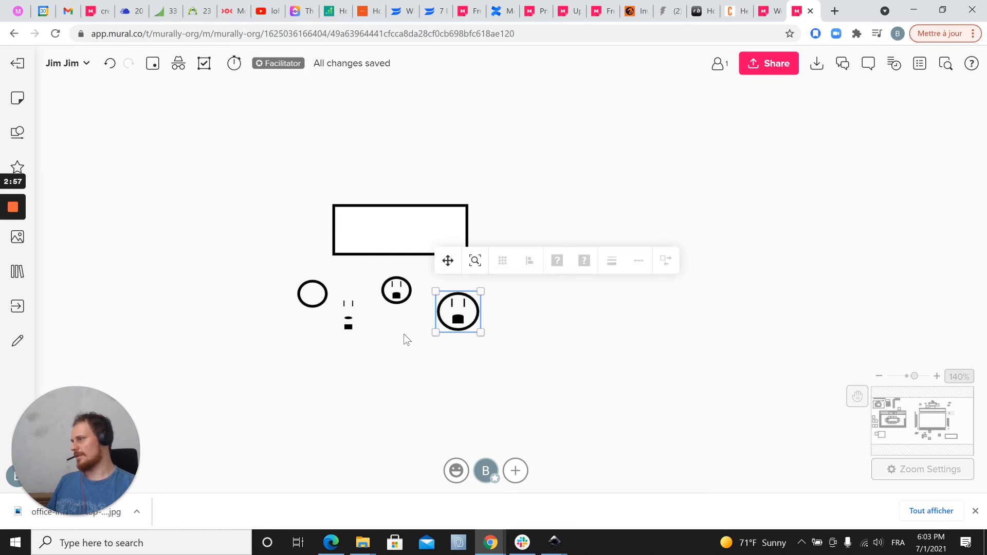
pyautogui.scroll(3, 425, 330)
pyautogui.moveTo(504, 276); pyautogui.dragTo(498, 281)
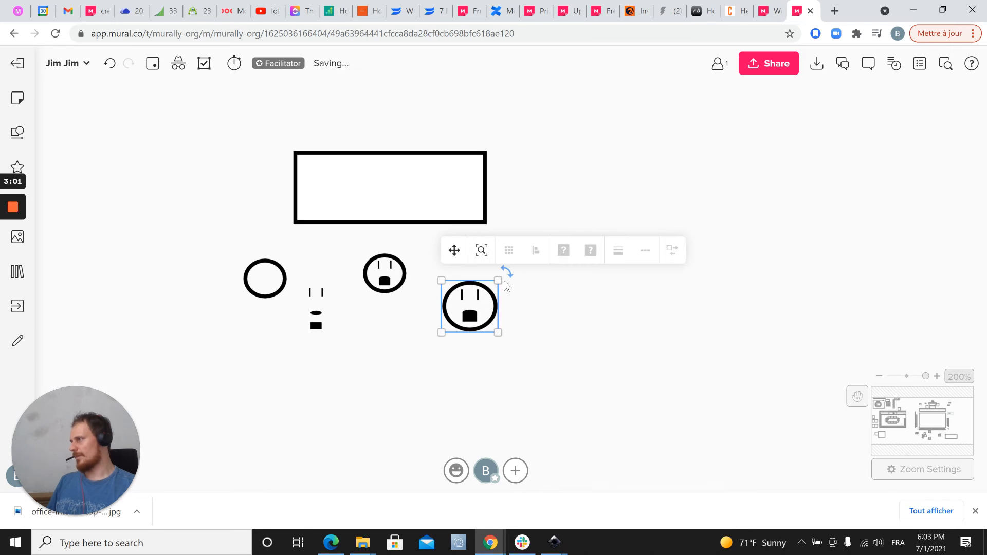
pyautogui.moveTo(499, 280); pyautogui.dragTo(499, 281)
pyautogui.click(397, 328)
# Examine the outlet's loose parts: the circle, two prong slots, small ellipse and rectangle, beside the assembled outlets
pyautogui.hscroll(-3, 383, 319)
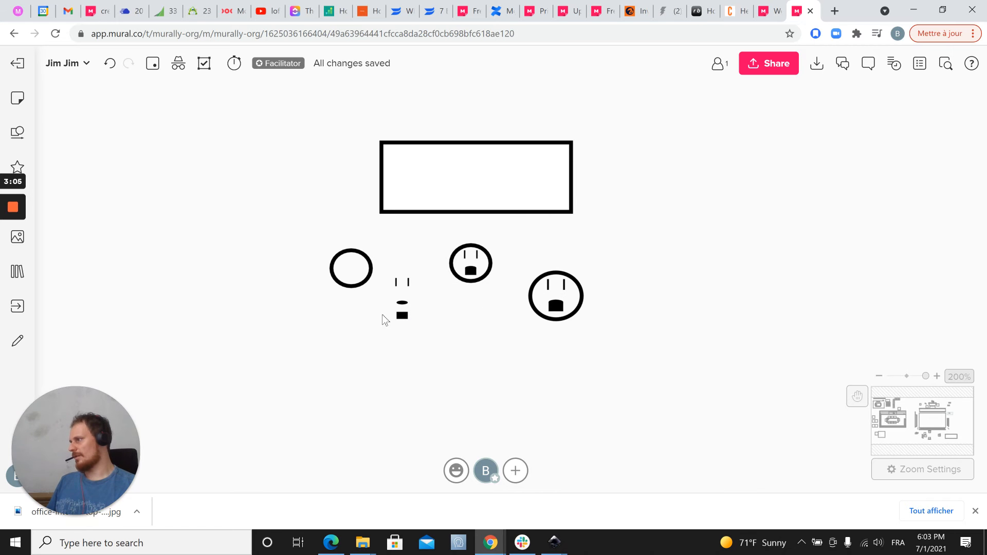
pyautogui.click(367, 287)
pyautogui.click(396, 284)
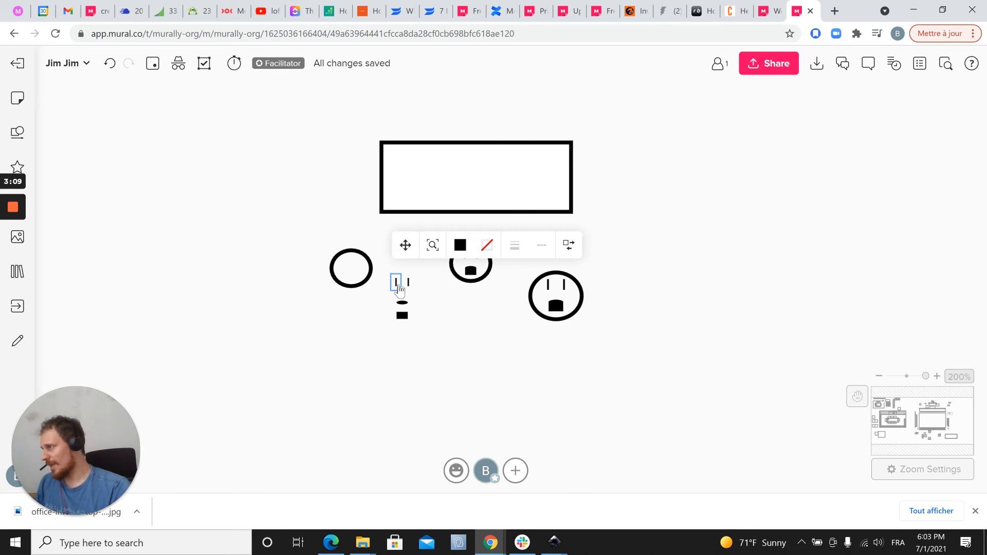
pyautogui.click(431, 329)
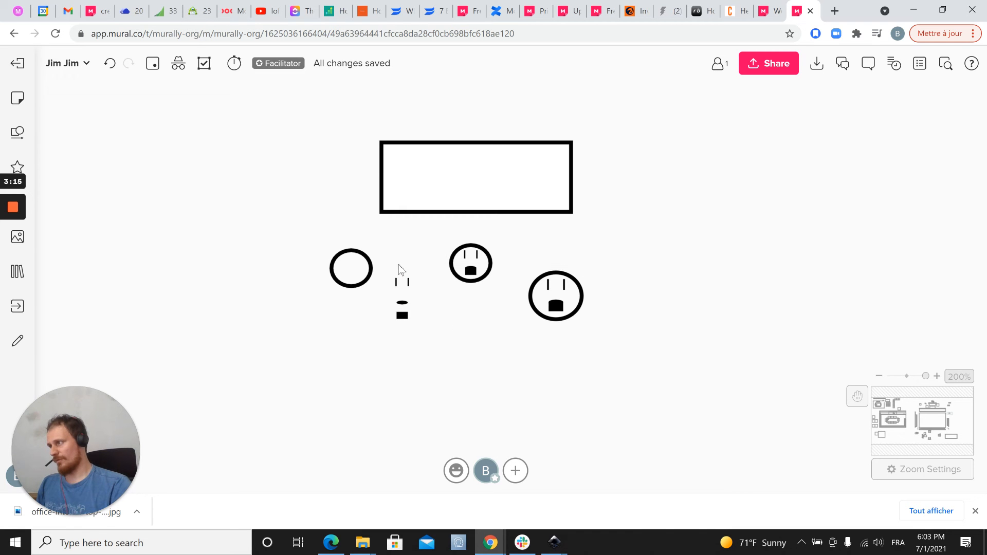
pyautogui.scroll(-6, 652, 271)
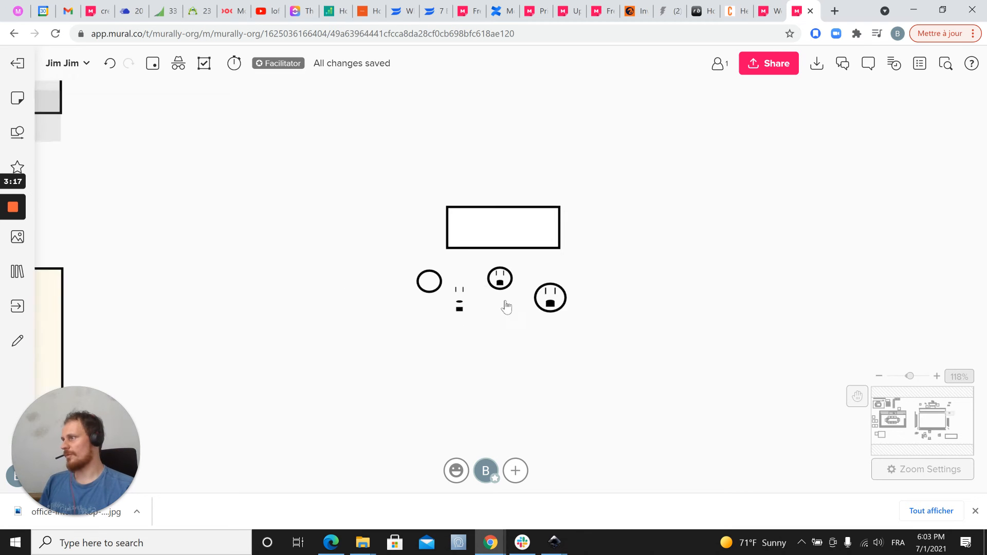
pyautogui.scroll(-5, 430, 289)
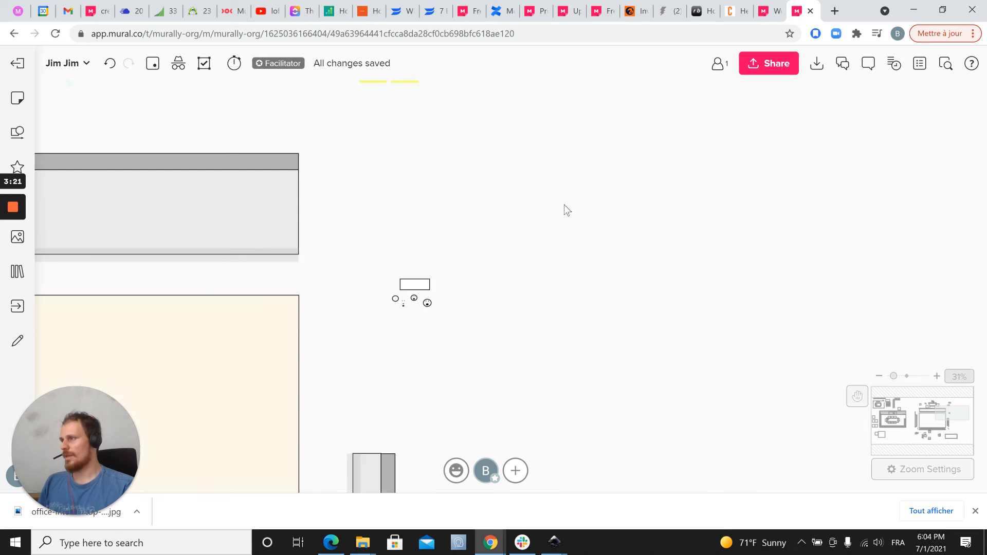
pyautogui.scroll(10, 463, 302)
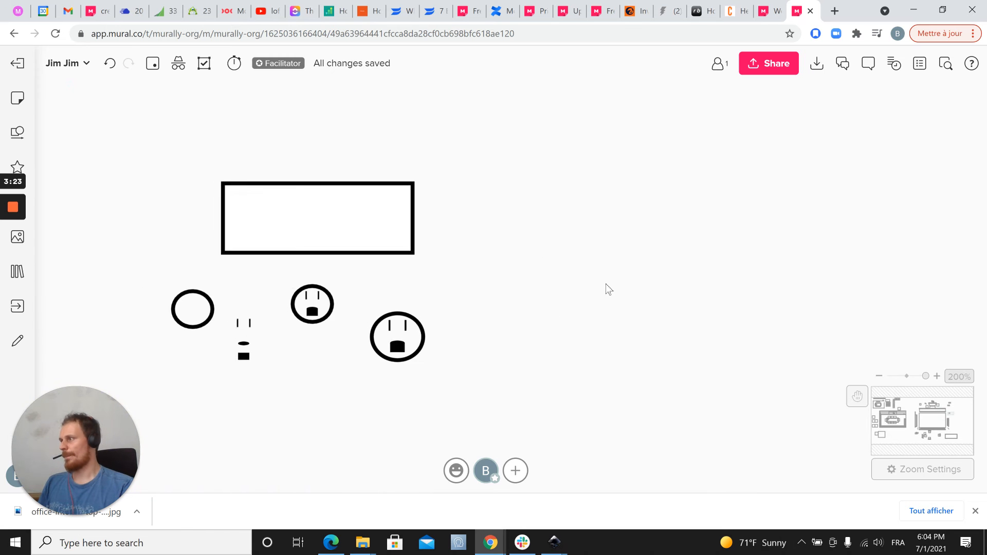
# Move the shrunken outlet well clear of the white rectangle, and select the small outlet's shapes
pyautogui.moveTo(482, 323); pyautogui.dragTo(485, 264)
pyautogui.moveTo(462, 311); pyautogui.dragTo(622, 339)
pyautogui.click(399, 306)
pyautogui.moveTo(360, 263); pyautogui.dragTo(432, 336)
pyautogui.click(507, 355)
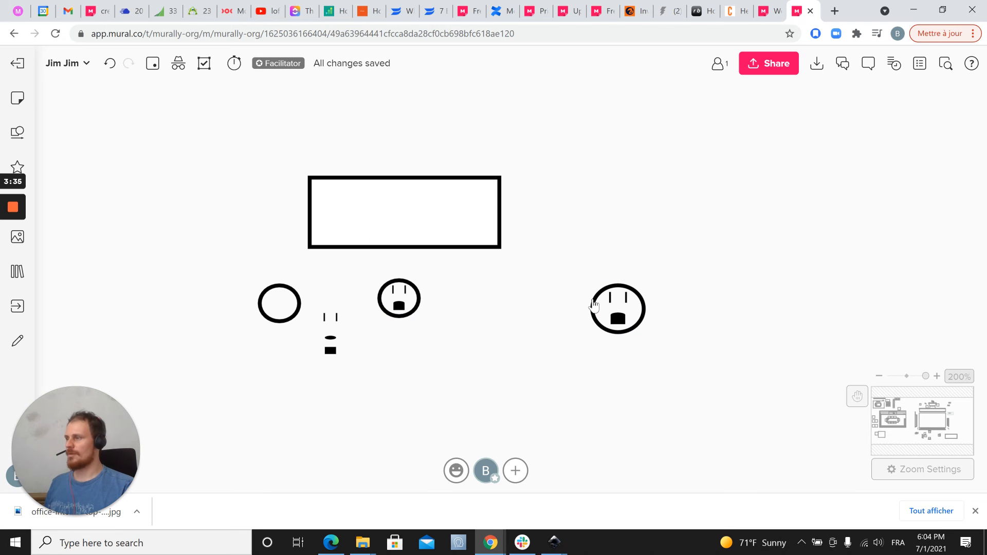
# Ungroup the outlet that stands apart and enlarge all its shapes together until it dwarfs the white rectangle
pyautogui.rightClick(600, 309)
pyautogui.click(637, 363)
pyautogui.moveTo(666, 269); pyautogui.dragTo(546, 383)
pyautogui.moveTo(649, 283); pyautogui.dragTo(466, 352)
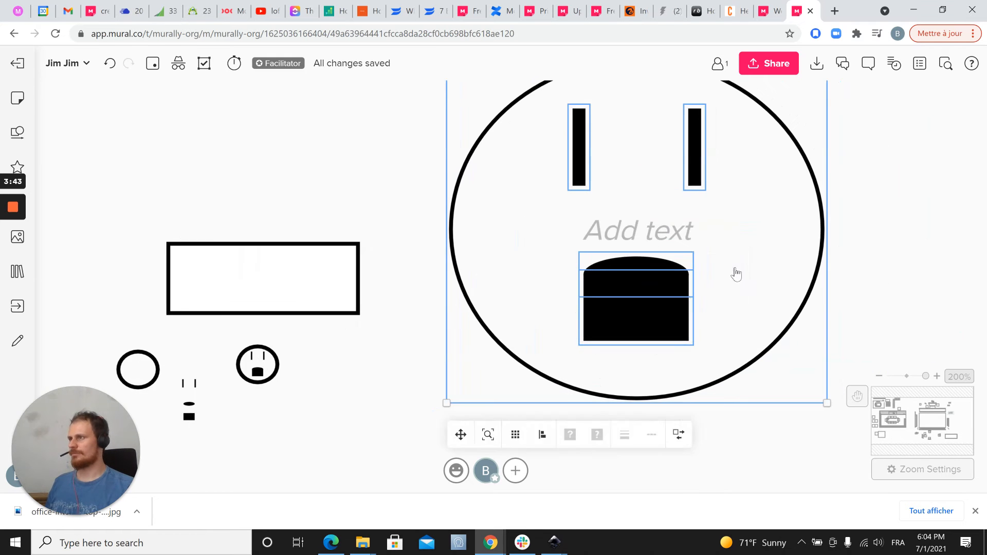
# Try to move the small outlet into the white rectangle, then undo the change
pyautogui.scroll(-1, 735, 273)
pyautogui.click(369, 370)
pyautogui.moveTo(312, 371)
pyautogui.mouseDown()
pyautogui.moveTo(404, 339)
pyautogui.moveTo(380, 328)
pyautogui.moveTo(367, 295)
pyautogui.mouseUp()
pyautogui.scroll(1, 406, 337)
pyautogui.click(413, 329)
pyautogui.hotkey('ctrl', 'z')
# Place the small outlet at one end inside the white rectangle and duplicate it twice to form a row of three
pyautogui.moveTo(438, 367); pyautogui.dragTo(348, 234)
pyautogui.hotkey('ctrl', 'd')
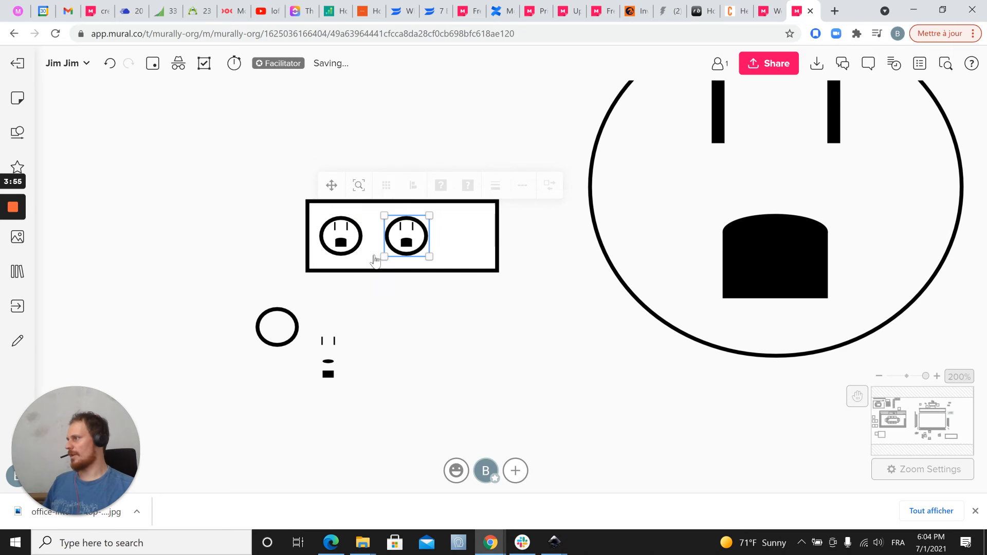
pyautogui.hotkey('ctrl', 'd')
# Widen the white rectangle slightly so its border clears the third outlet
pyautogui.click(453, 272)
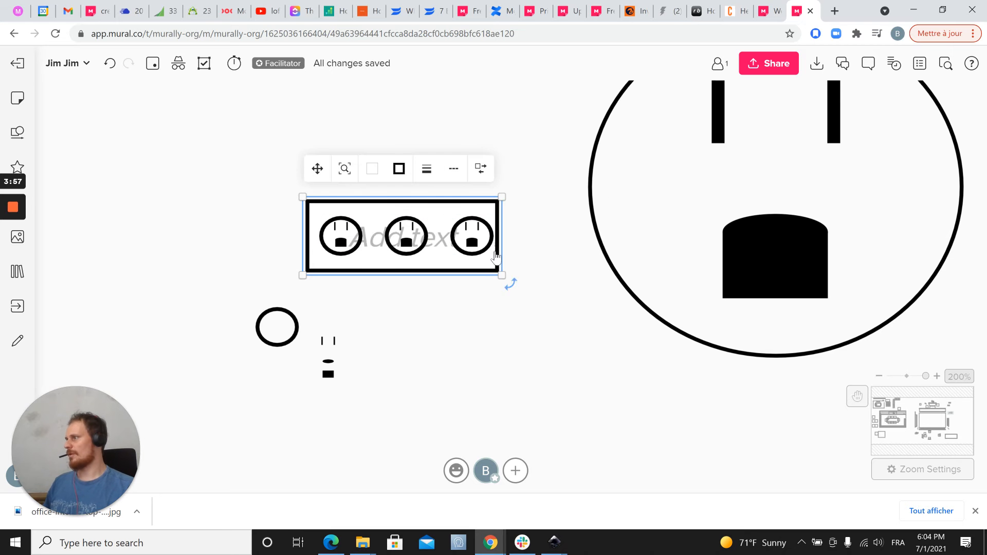
pyautogui.moveTo(504, 250); pyautogui.dragTo(511, 250)
pyautogui.click(221, 228)
# Group the white rectangle with its three outlets into one power strip
pyautogui.scroll(-5, 220, 226)
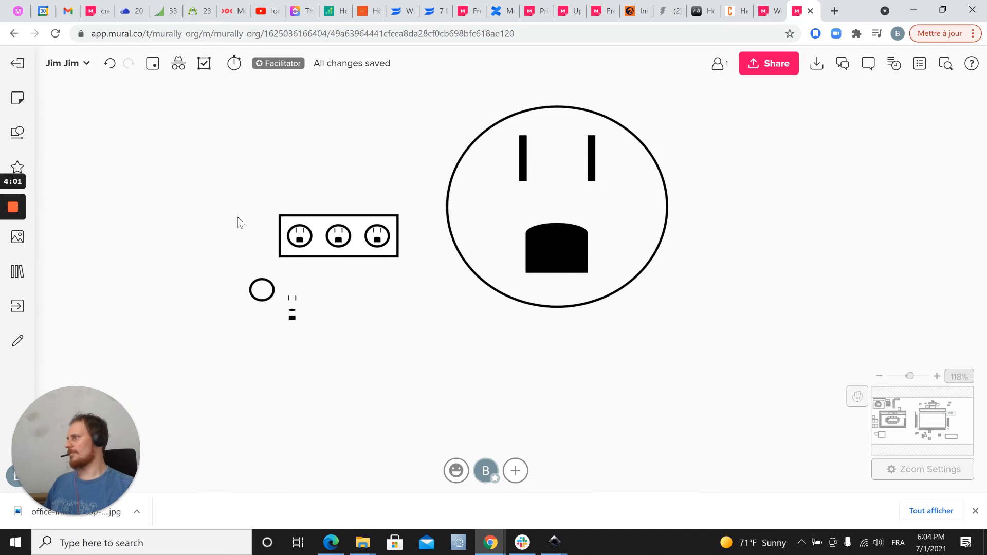
pyautogui.moveTo(252, 200); pyautogui.dragTo(425, 280)
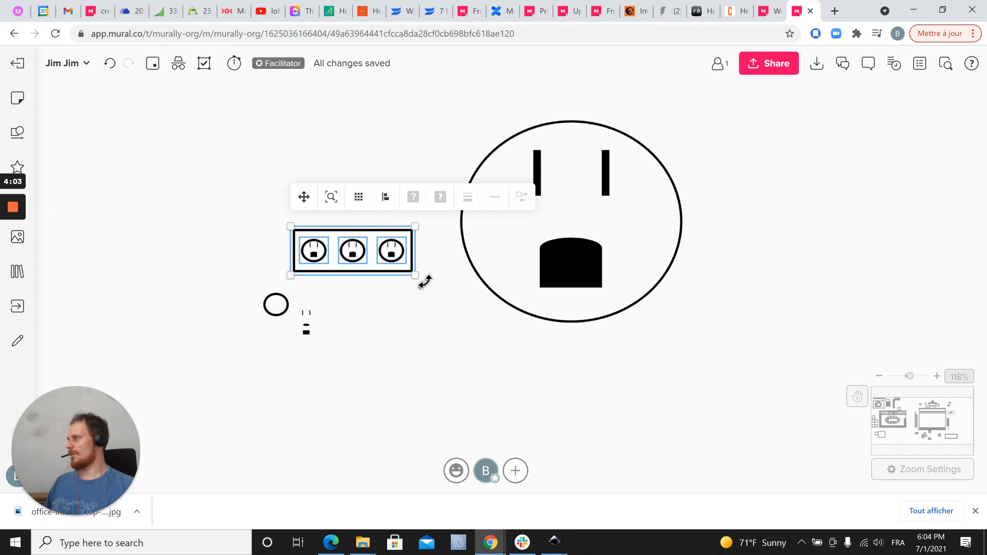
pyautogui.scroll(-8, 379, 314)
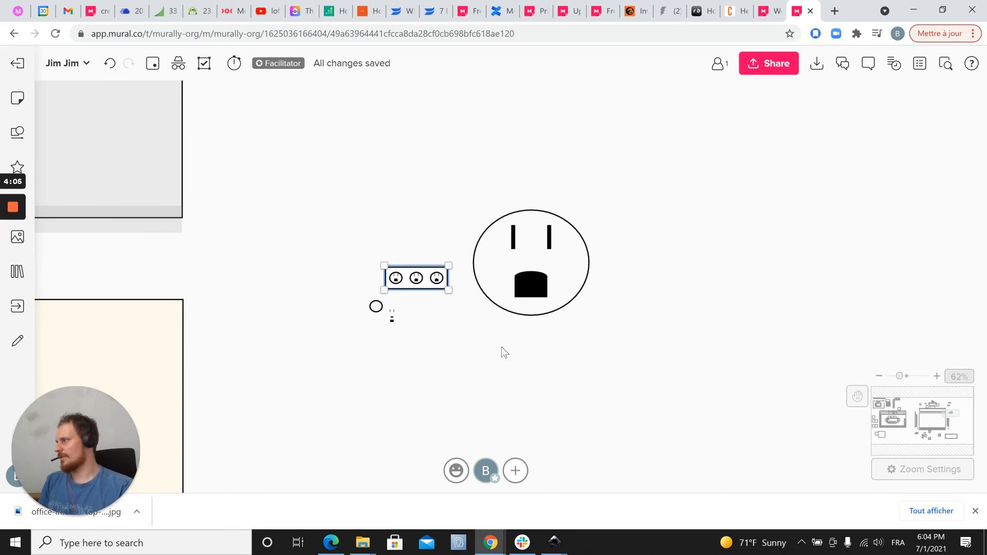
pyautogui.scroll(-2, 397, 344)
pyautogui.moveTo(521, 303); pyautogui.dragTo(523, 306)
pyautogui.moveTo(374, 258); pyautogui.dragTo(525, 288)
# Change the fill of the pale blue rectangle below the touchscreen frame to bright cyan blue
pyautogui.scroll(-5, 462, 276)
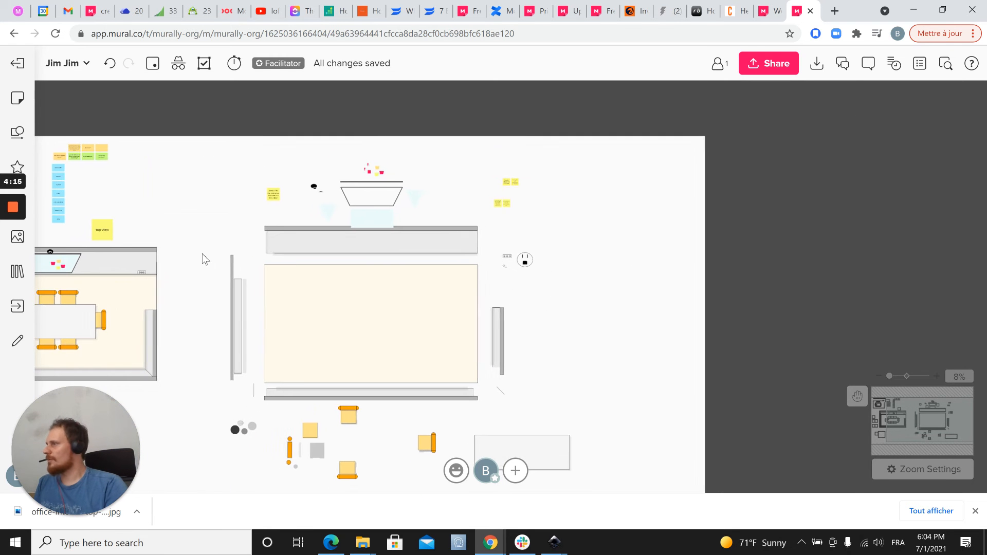
pyautogui.scroll(4, 350, 216)
pyautogui.scroll(3, 473, 256)
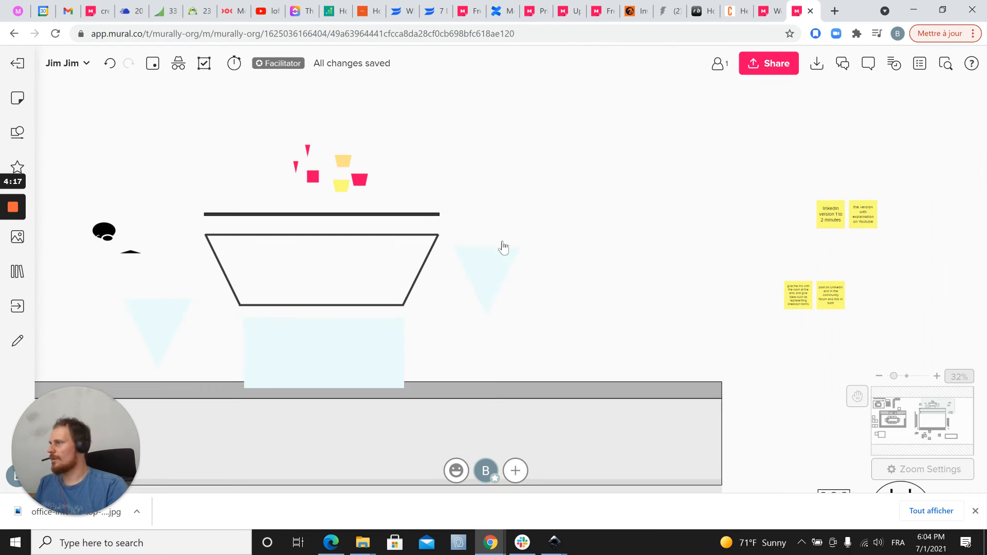
pyautogui.scroll(3, 349, 264)
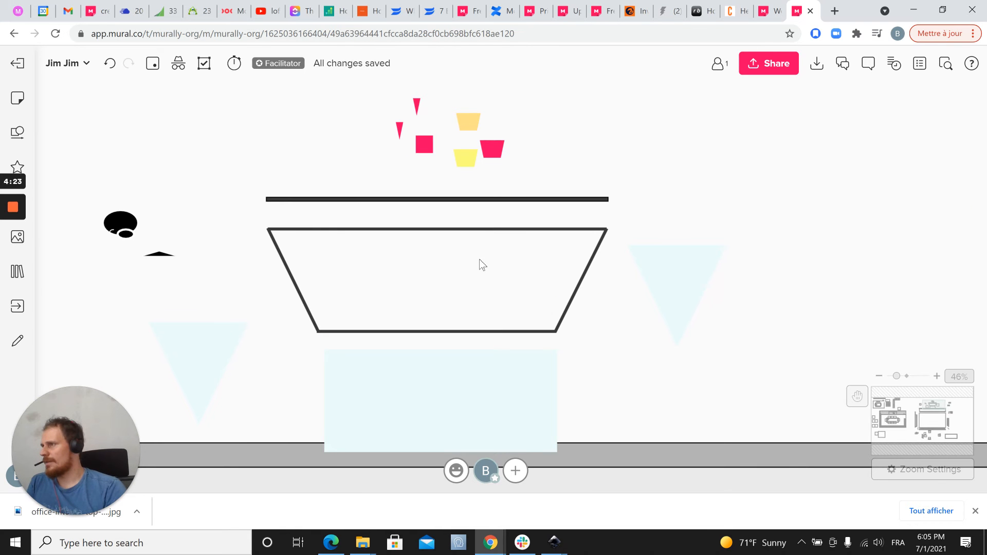
pyautogui.click(442, 375)
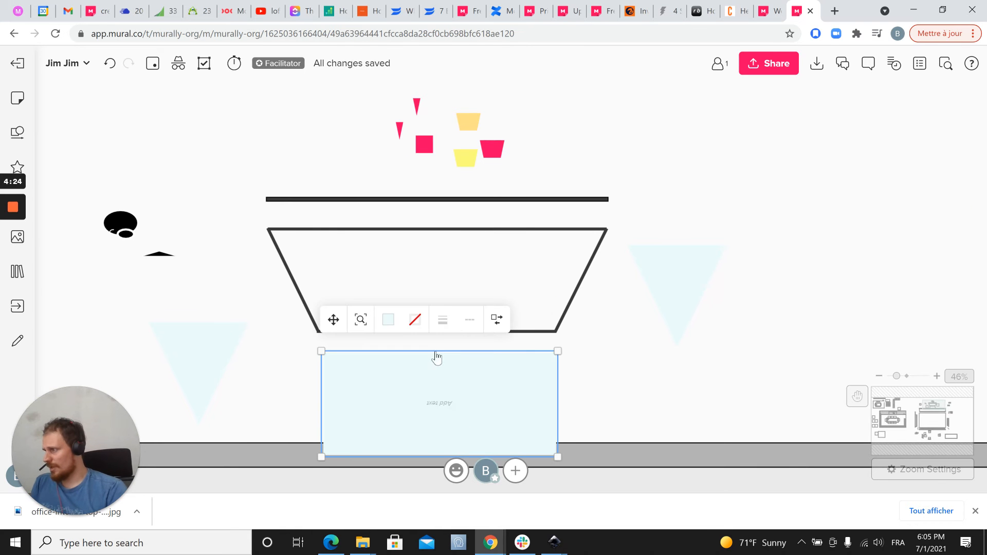
pyautogui.click(388, 320)
pyautogui.click(431, 406)
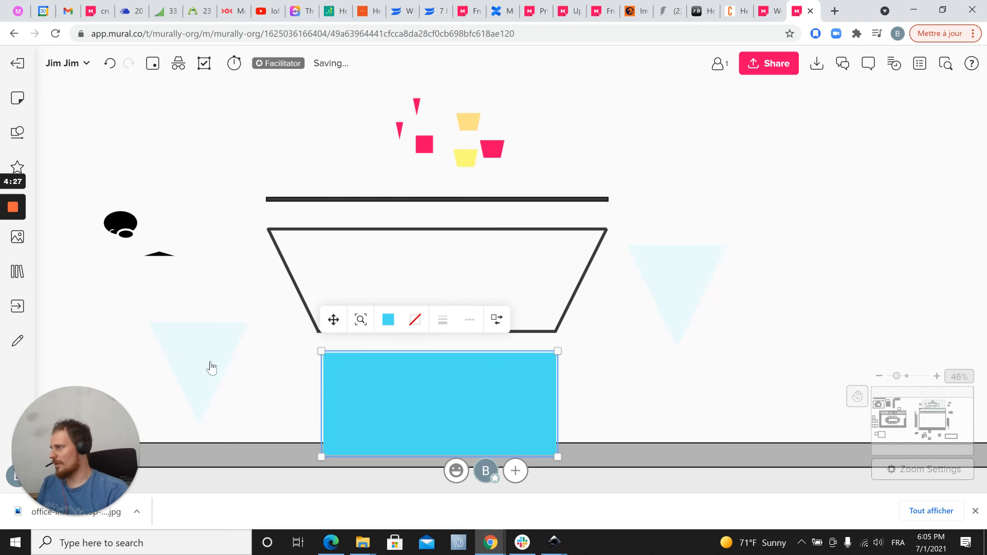
# Recolor both pale blue triangles beside the touchscreen frame with the same bright cyan blue fill
pyautogui.click(209, 366)
pyautogui.click(211, 288)
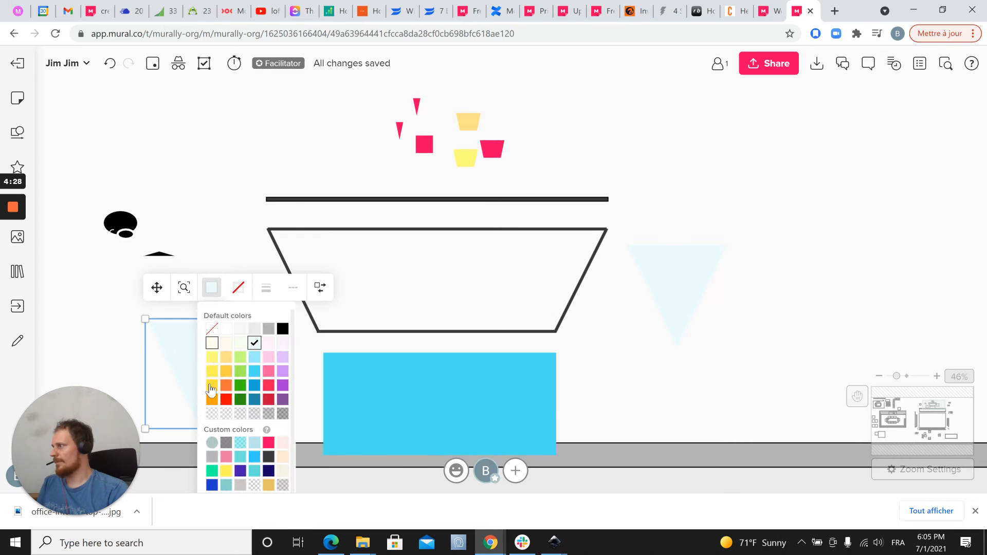
pyautogui.click(254, 371)
pyautogui.click(694, 286)
pyautogui.click(689, 210)
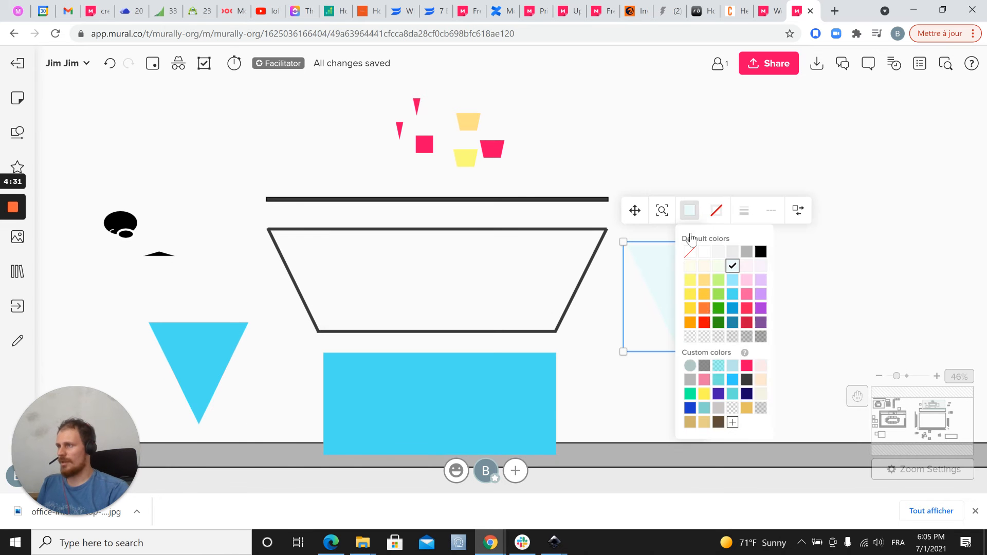
pyautogui.click(732, 294)
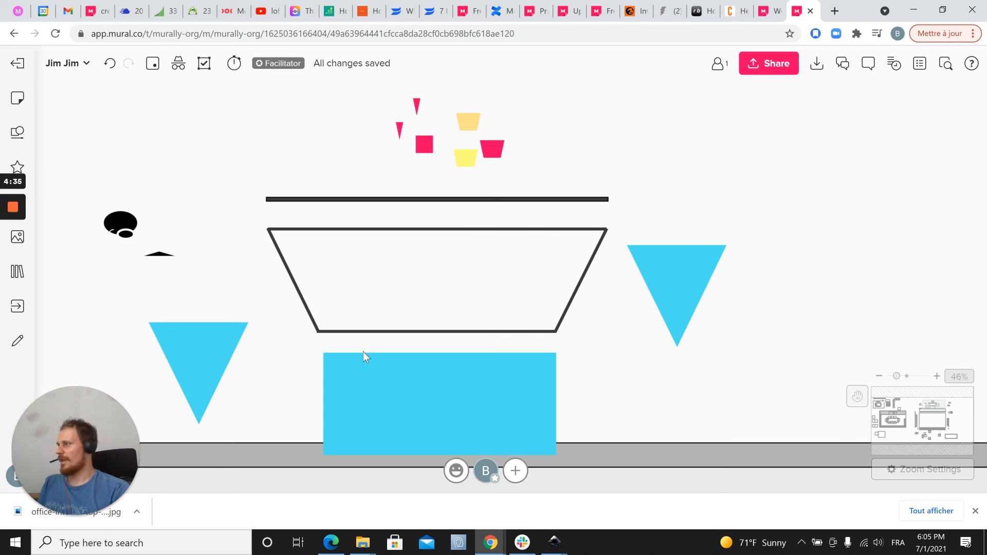
# Move the cyan rectangle into the middle of the trapezoid touchscreen frame, between its upper and lower edges
pyautogui.click(406, 415)
pyautogui.moveTo(405, 414); pyautogui.dragTo(402, 286)
pyautogui.click(358, 383)
pyautogui.scroll(10, 335, 264)
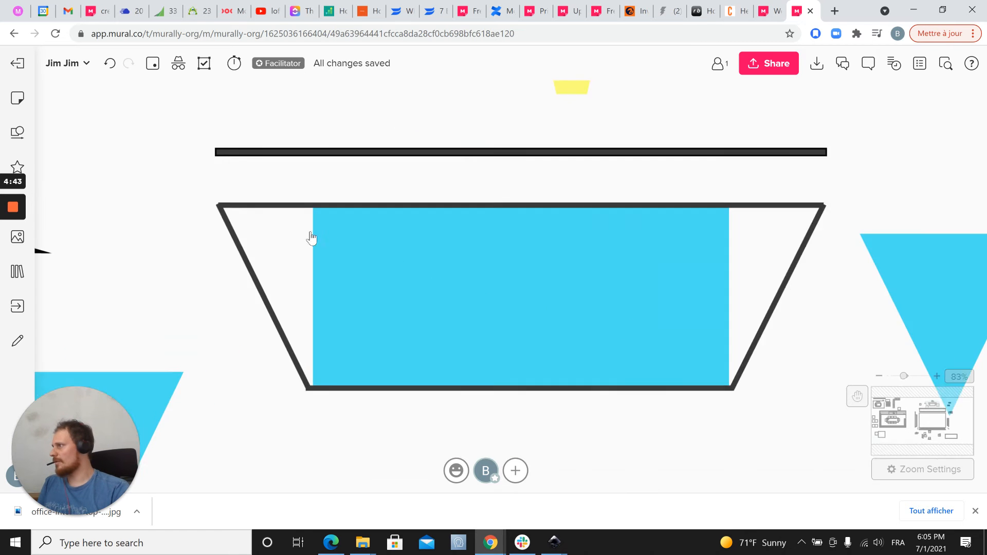
# Move the left cyan triangle into the empty left corner of the trapezoid touchscreen frame, beside the cyan rectangle
pyautogui.click(216, 184)
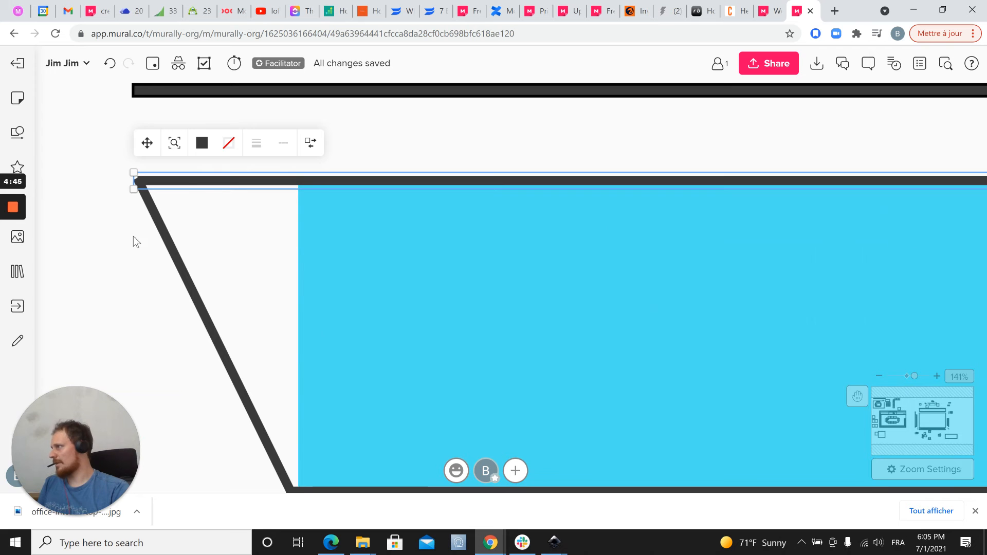
pyautogui.click(155, 328)
pyautogui.scroll(-7, 155, 328)
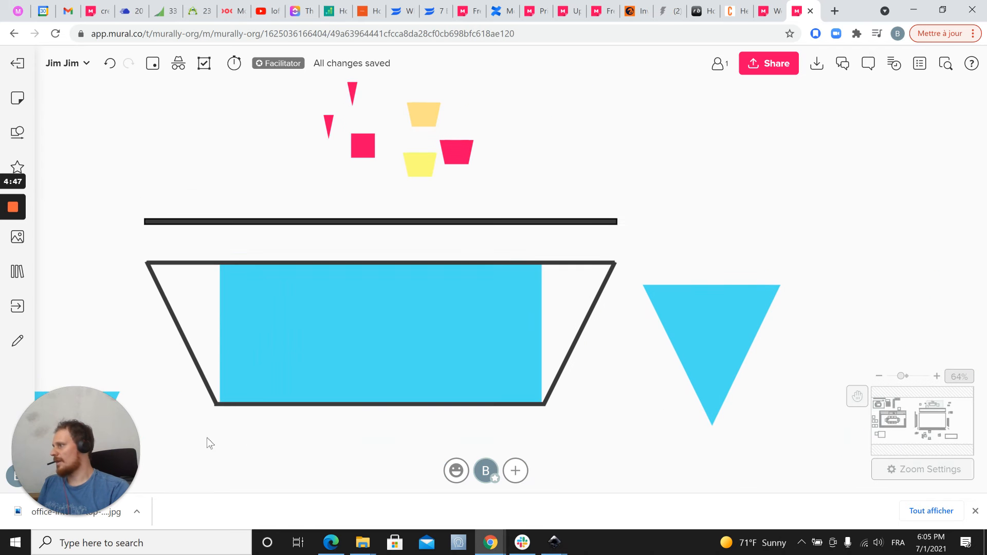
pyautogui.moveTo(221, 437); pyautogui.dragTo(226, 434)
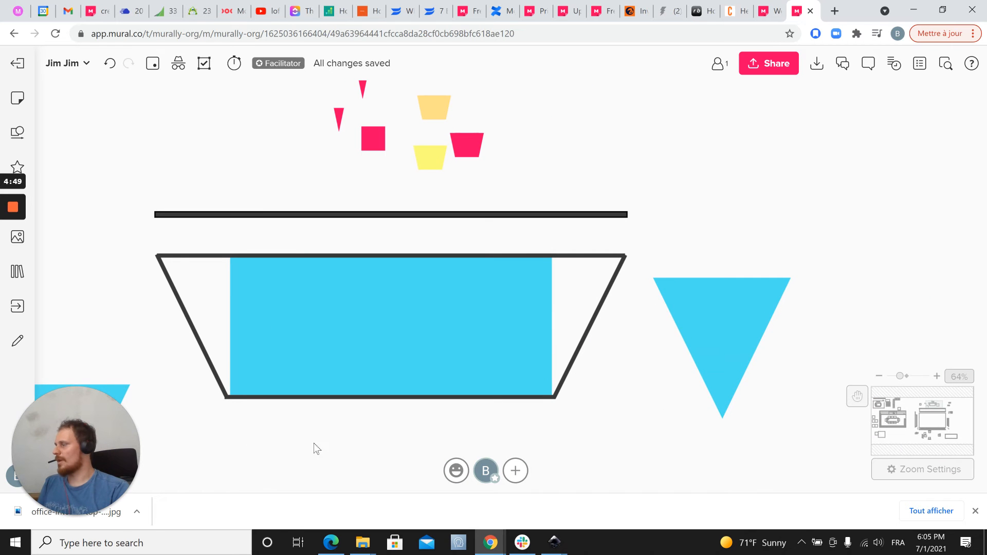
pyautogui.moveTo(313, 443); pyautogui.dragTo(411, 413)
pyautogui.click(405, 316)
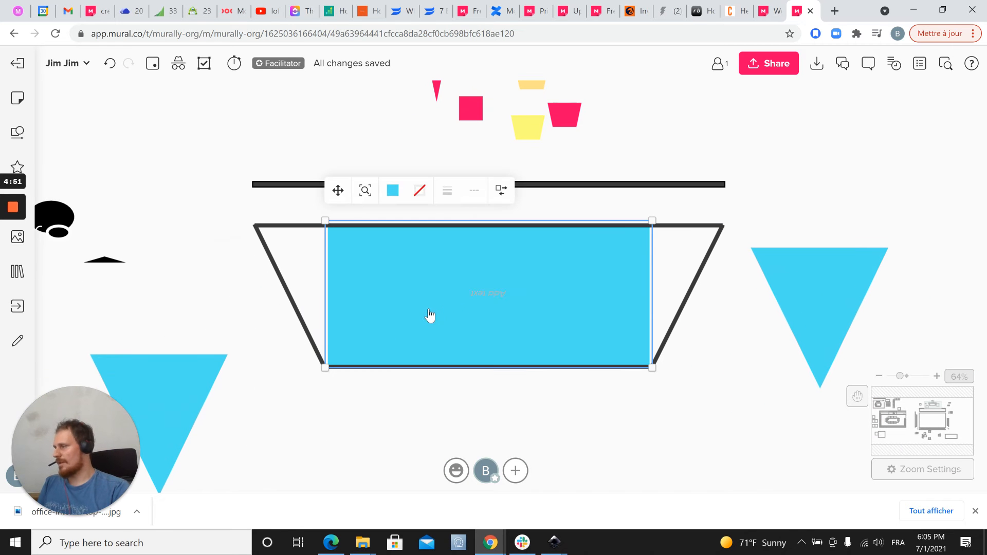
pyautogui.click(161, 412)
pyautogui.moveTo(183, 407); pyautogui.dragTo(330, 277)
pyautogui.scroll(5, 353, 397)
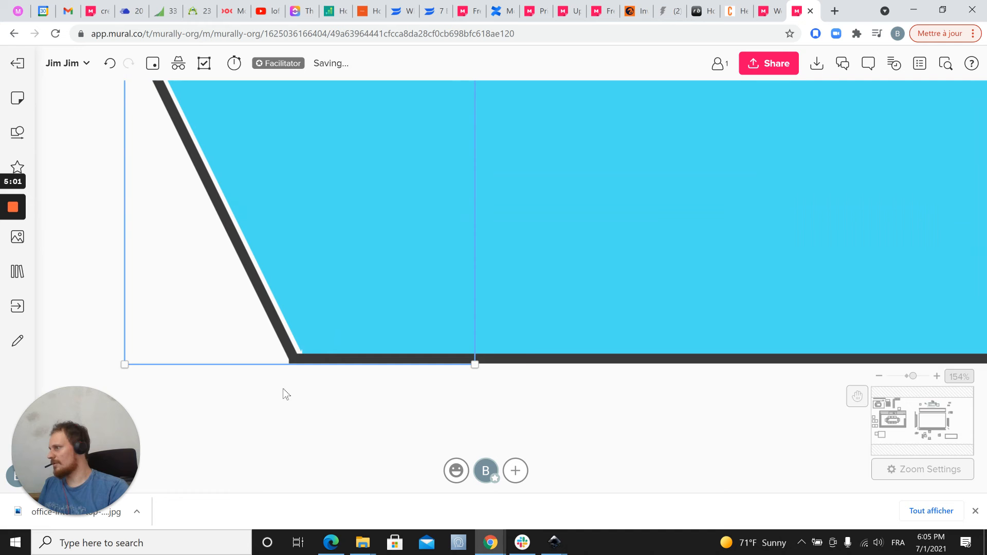
# Nudge the left cyan triangle in small increments to fit it against the frame's slanted left and bottom edges
pyautogui.scroll(1, 300, 276)
pyautogui.press('Right')
pyautogui.press('Left')
pyautogui.press('Down')
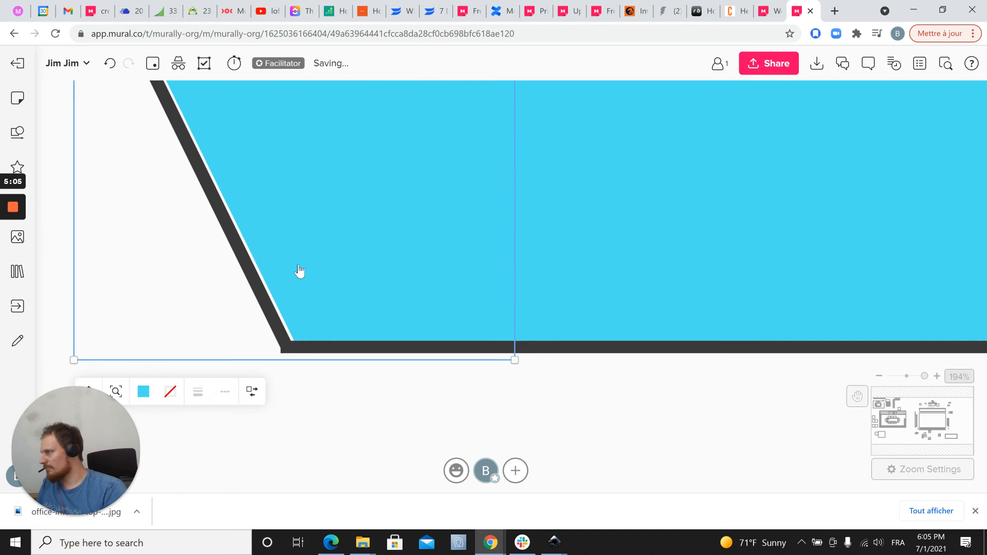
pyautogui.scroll(-10, 318, 282)
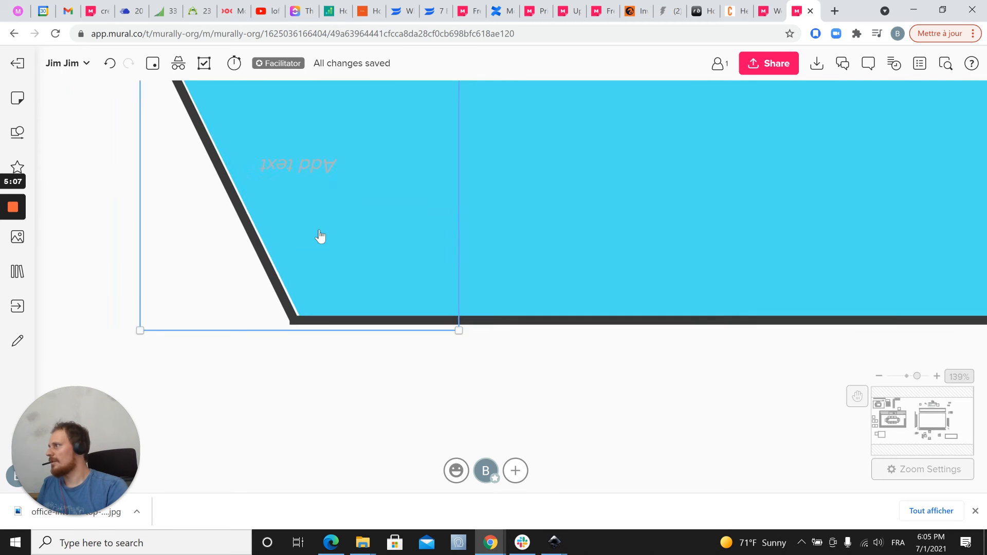
pyautogui.scroll(8, 374, 170)
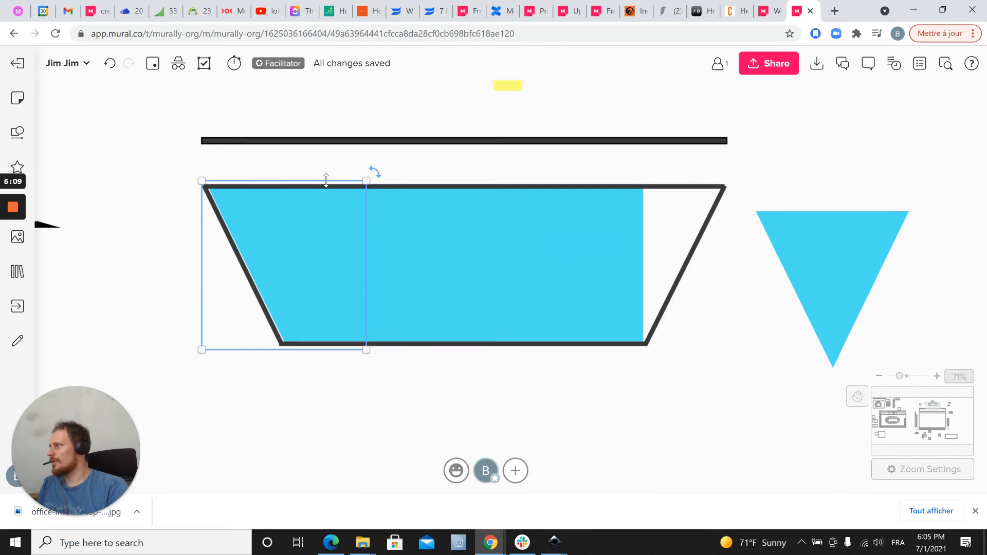
# Lift the frame's dark top edge off the cyan fill to inspect the left triangle, and place the edge back over it
pyautogui.click(461, 198)
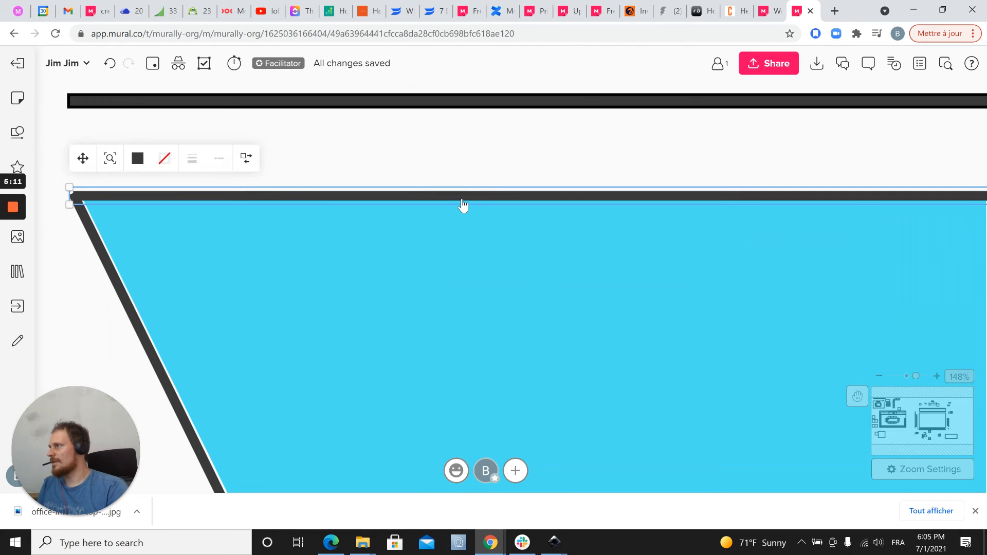
pyautogui.moveTo(463, 205); pyautogui.dragTo(457, 176)
pyautogui.click(194, 236)
pyautogui.doubleClick(194, 237)
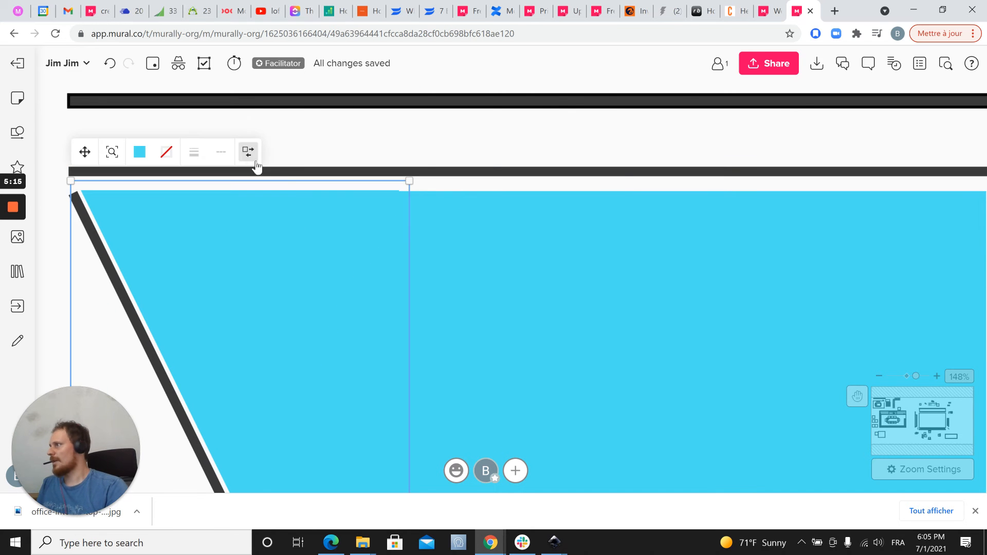
pyautogui.click(290, 172)
pyautogui.moveTo(294, 176); pyautogui.dragTo(291, 196)
pyautogui.scroll(-5, 355, 203)
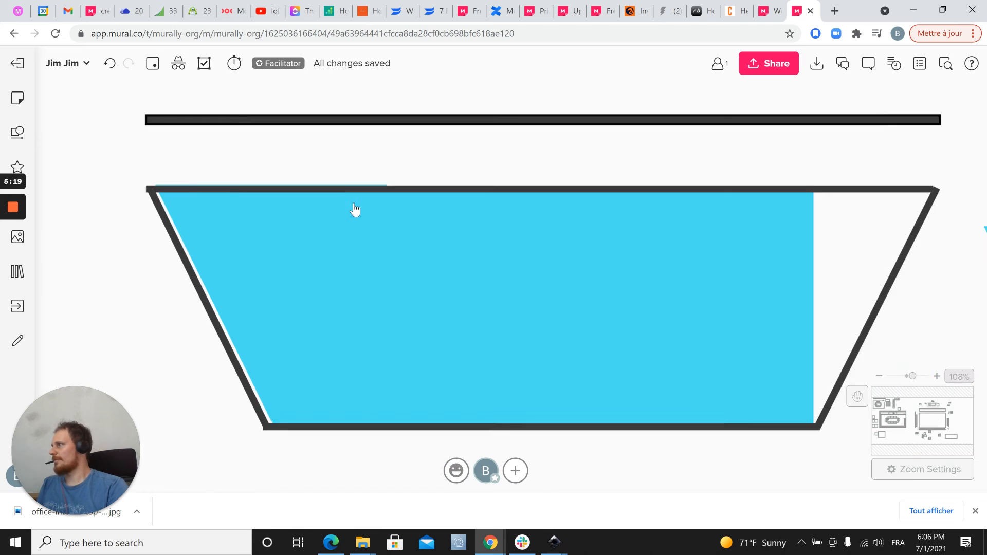
# Move the right cyan triangle into the empty right corner of the touchscreen frame, beside the cyan rectangle
pyautogui.moveTo(410, 360); pyautogui.dragTo(344, 371)
pyautogui.click(811, 257)
pyautogui.moveTo(811, 259); pyautogui.dragTo(624, 234)
pyautogui.press('Delete')
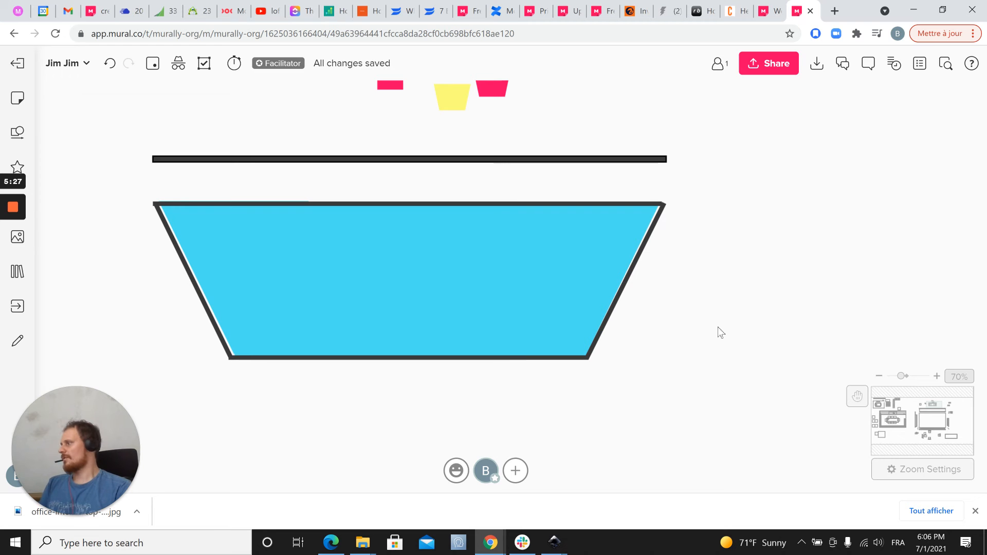
# Try to shift and rotate the frame's slanted right edge against the cyan triangle, and undo the adjustment
pyautogui.click(661, 237)
pyautogui.scroll(5, 694, 256)
pyautogui.moveTo(618, 230)
pyautogui.mouseDown()
pyautogui.moveTo(608, 230)
pyautogui.moveTo(617, 227)
pyautogui.mouseUp()
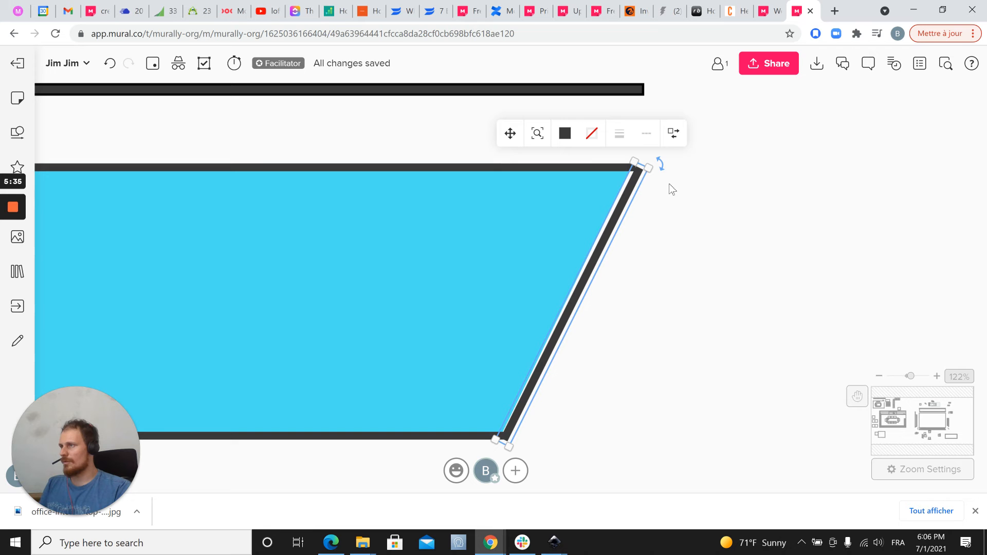
pyautogui.moveTo(661, 169); pyautogui.dragTo(631, 190)
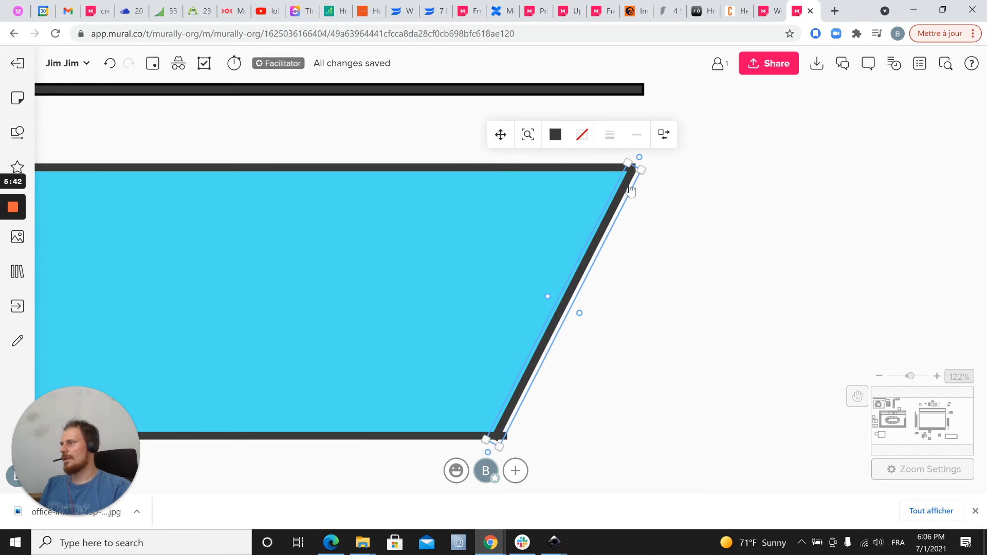
pyautogui.click(509, 444)
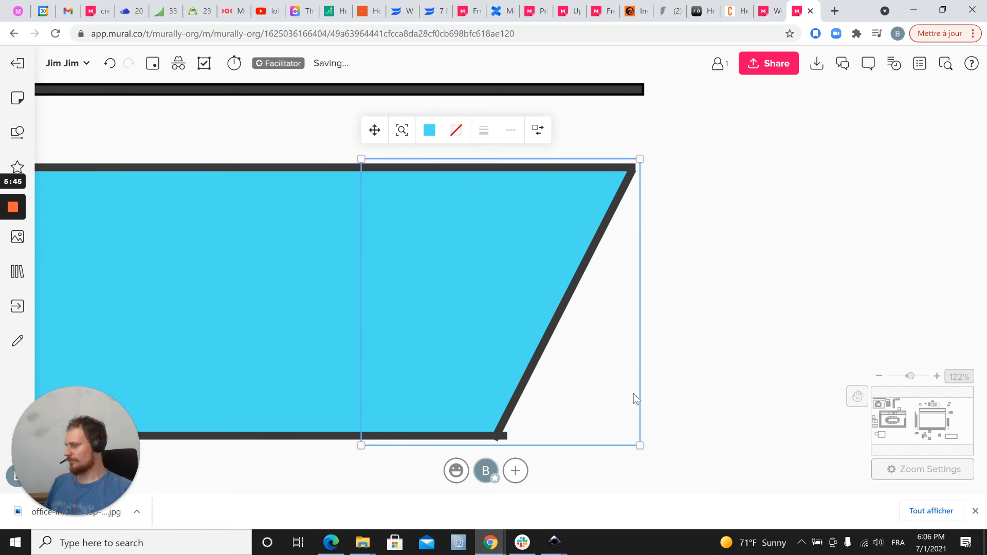
pyautogui.hotkey('ctrl', 'z')
pyautogui.click(730, 310)
pyautogui.scroll(-10, 730, 309)
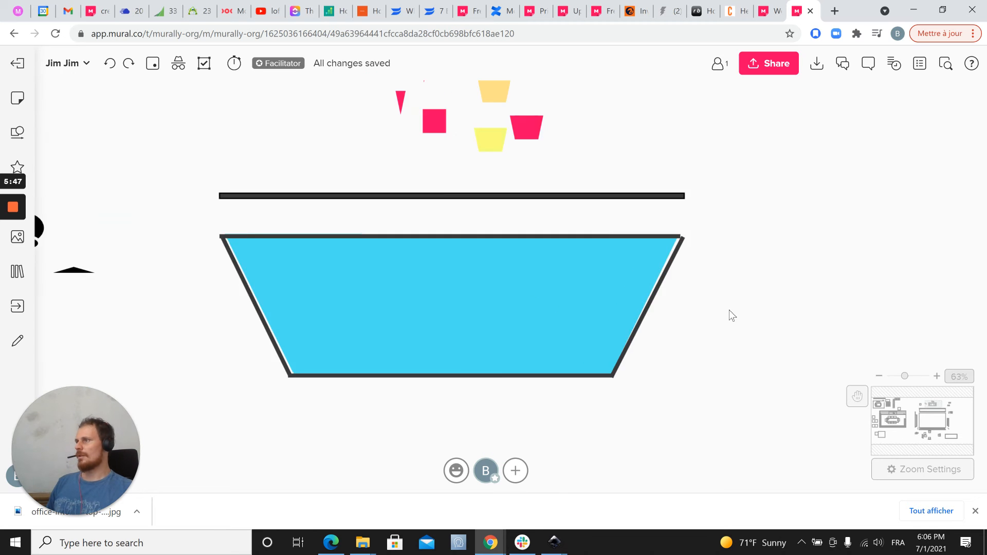
# Shift the right cyan triangle slightly toward the frame's slanted right edge
pyautogui.scroll(5, 696, 297)
pyautogui.click(644, 259)
pyautogui.moveTo(643, 259); pyautogui.dragTo(646, 260)
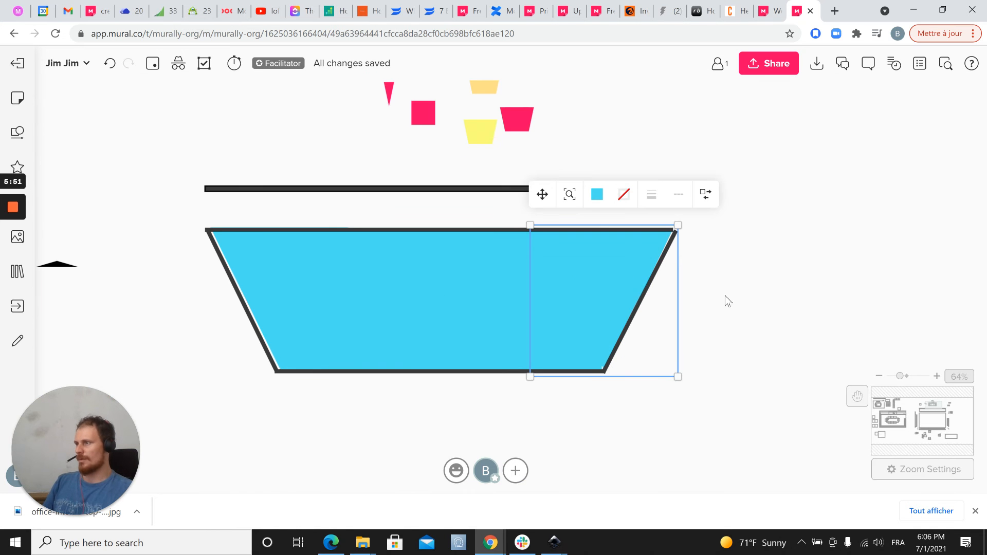
pyautogui.click(735, 301)
pyautogui.click(641, 273)
pyautogui.click(718, 311)
# Move the frame's slanted right edge slightly inward to cover the white gap beside the cyan fill
pyautogui.scroll(3, 715, 306)
pyautogui.click(612, 211)
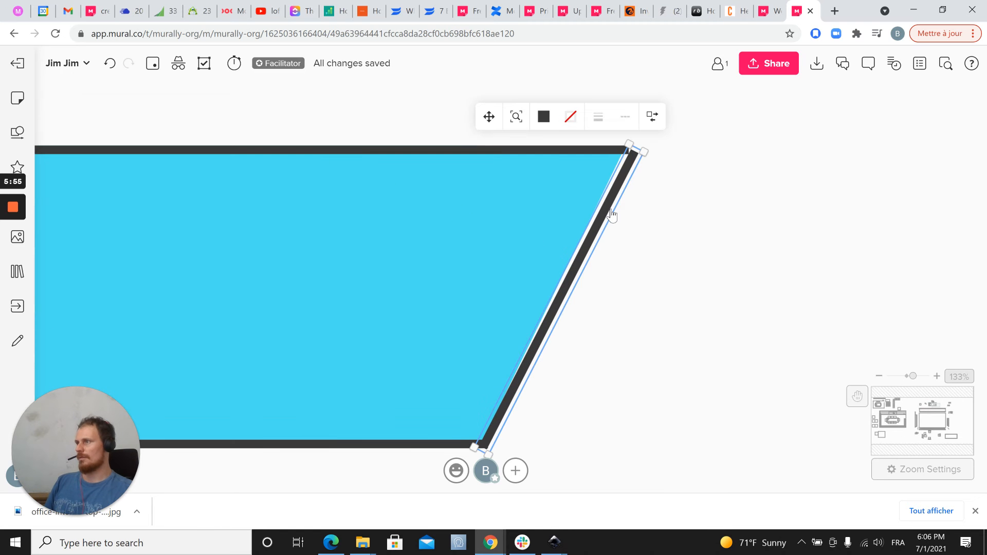
pyautogui.moveTo(612, 215); pyautogui.dragTo(612, 215)
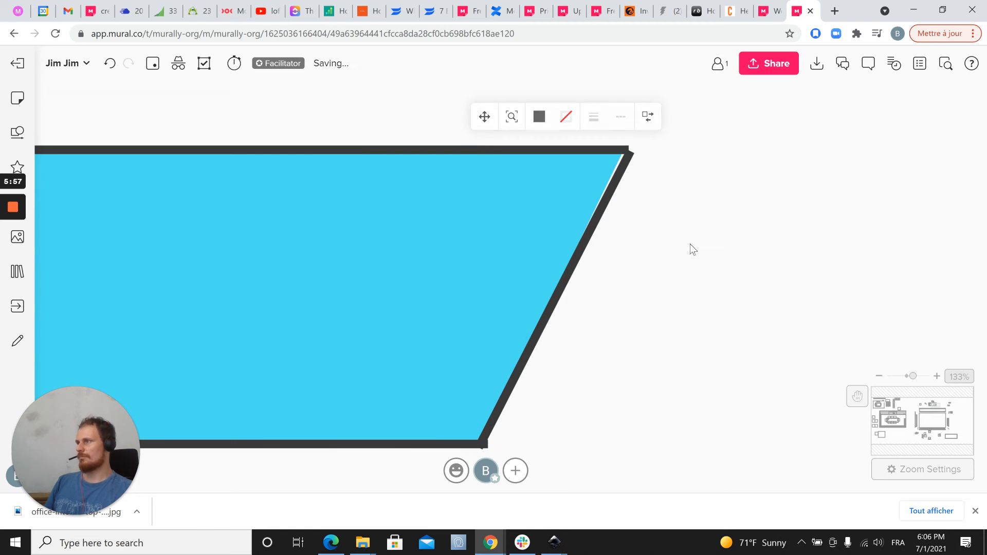
pyautogui.scroll(-1, 691, 248)
pyautogui.scroll(-4, 693, 246)
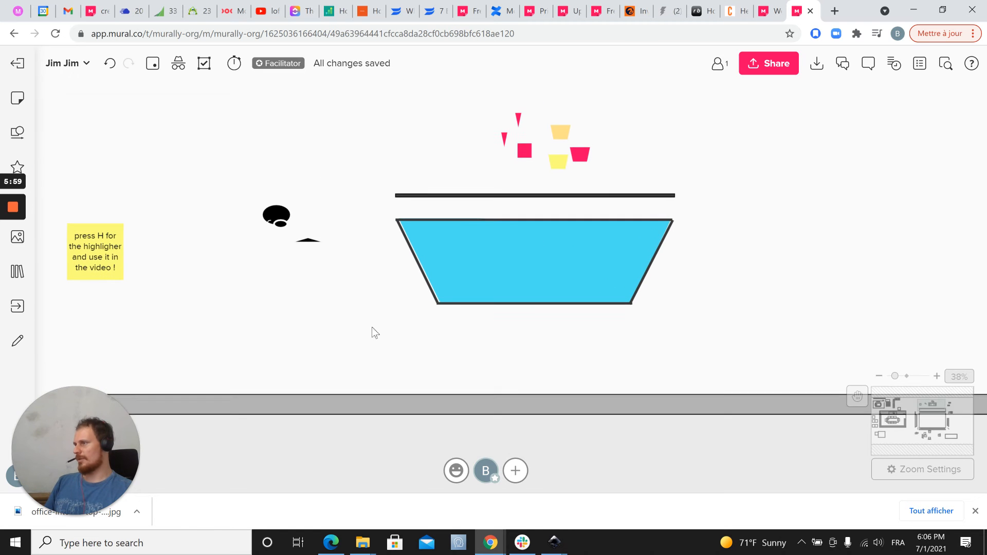
# Move the frame's slanted left edge inward to close the white gap beside the cyan fill
pyautogui.scroll(4, 346, 288)
pyautogui.click(477, 270)
pyautogui.scroll(-3, 383, 281)
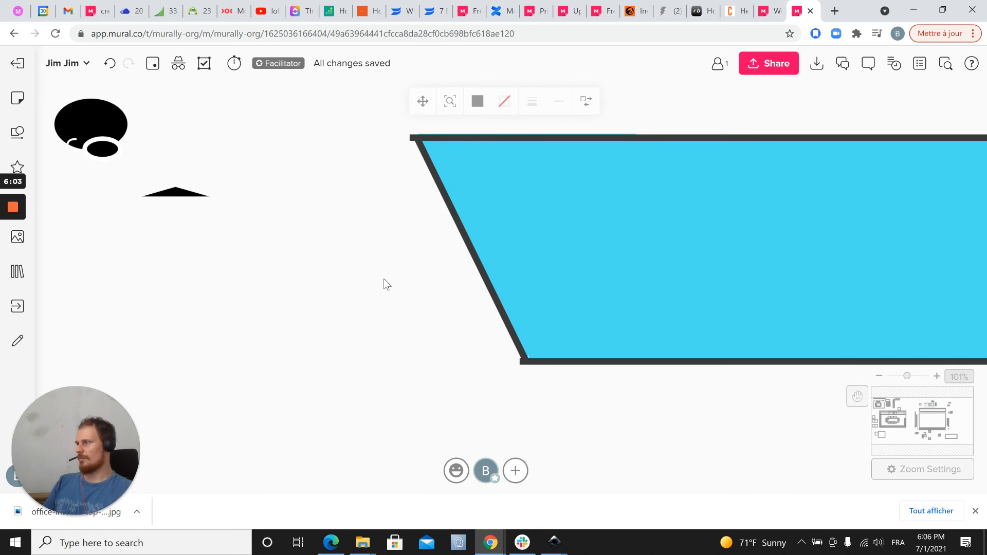
pyautogui.scroll(-1, 445, 224)
# Move the separate thick dark bar down onto the top edge of the touchscreen frame
pyautogui.scroll(3, 474, 216)
pyautogui.click(494, 209)
pyautogui.moveTo(493, 208); pyautogui.dragTo(489, 265)
pyautogui.click(222, 218)
pyautogui.scroll(-2, 414, 282)
pyautogui.scroll(-3, 452, 281)
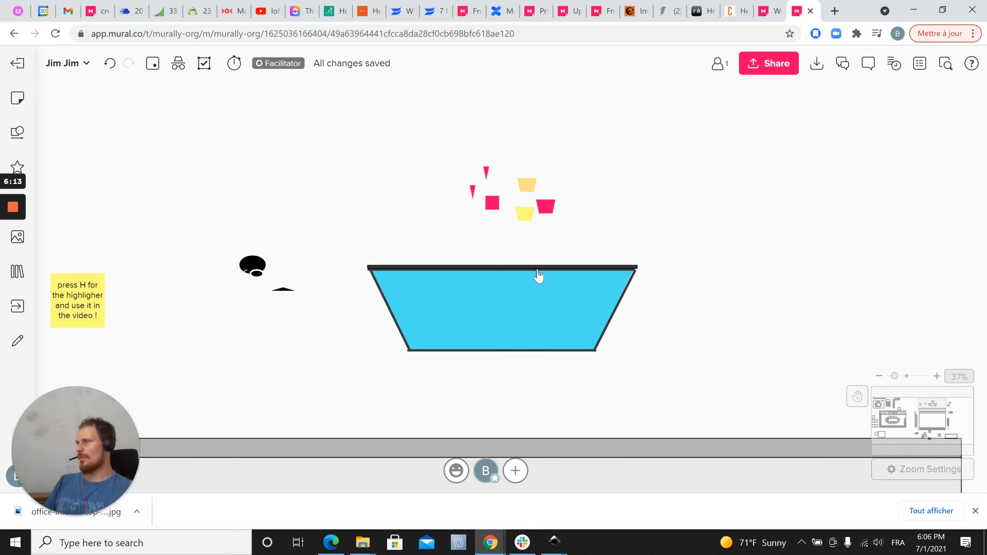
# Select the orange, yellow and pink trapezoid notes and move them together onto the right half of the touchscreen
pyautogui.scroll(2, 693, 277)
pyautogui.moveTo(396, 227); pyautogui.dragTo(407, 244)
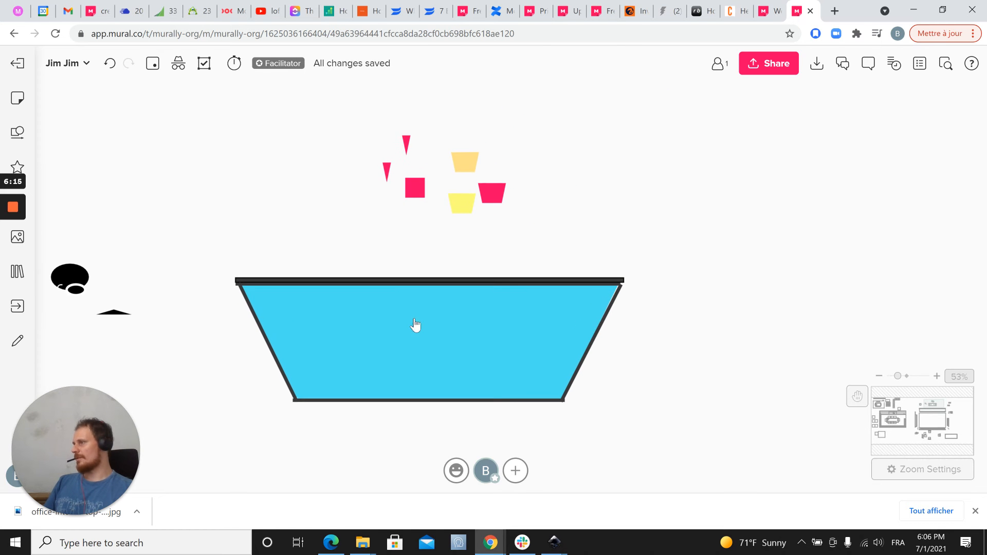
pyautogui.scroll(3, 423, 213)
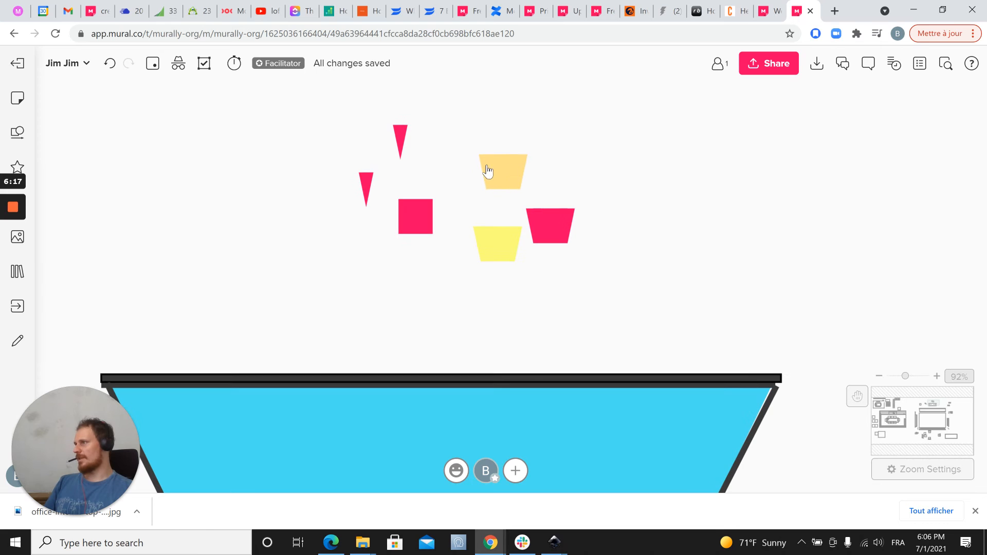
pyautogui.keyDown('shift'); pyautogui.click(492, 241); pyautogui.keyUp('shift')
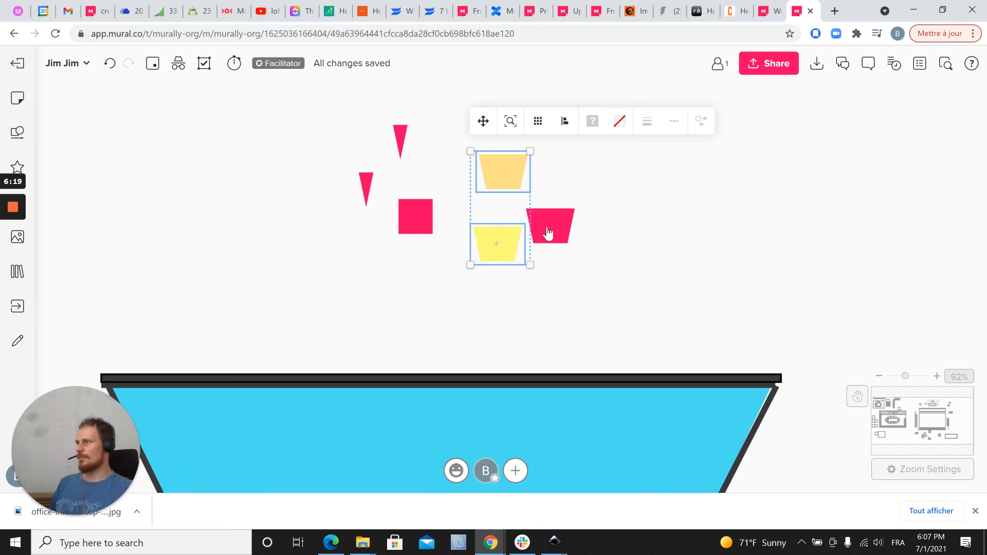
pyautogui.scroll(-3, 557, 230)
pyautogui.moveTo(524, 193); pyautogui.dragTo(520, 367)
# Duplicate the three trapezoid notes and place the copy on the left half of the touchscreen
pyautogui.hotkey('ctrl', 'd')
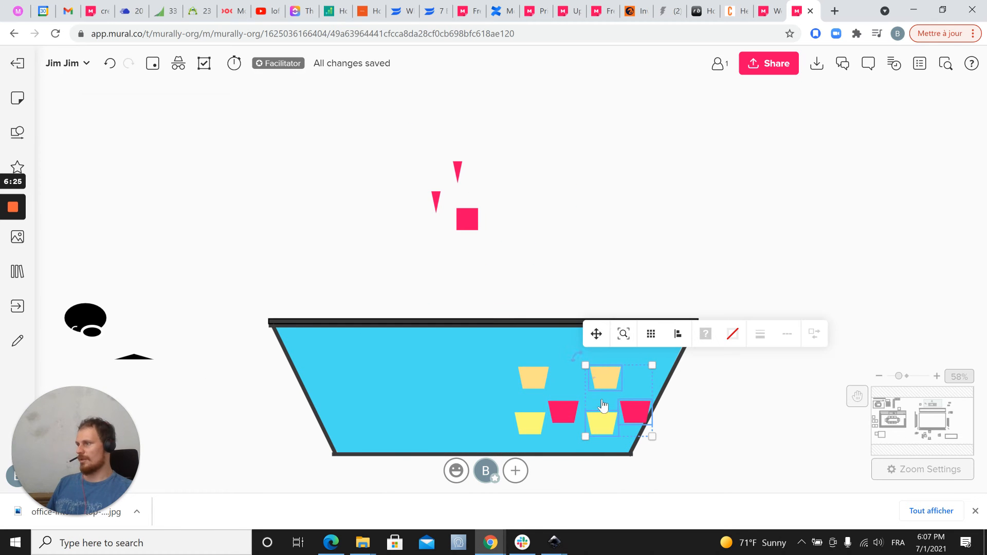
pyautogui.moveTo(603, 378); pyautogui.dragTo(364, 349)
pyautogui.click(287, 223)
pyautogui.scroll(-5, 272, 229)
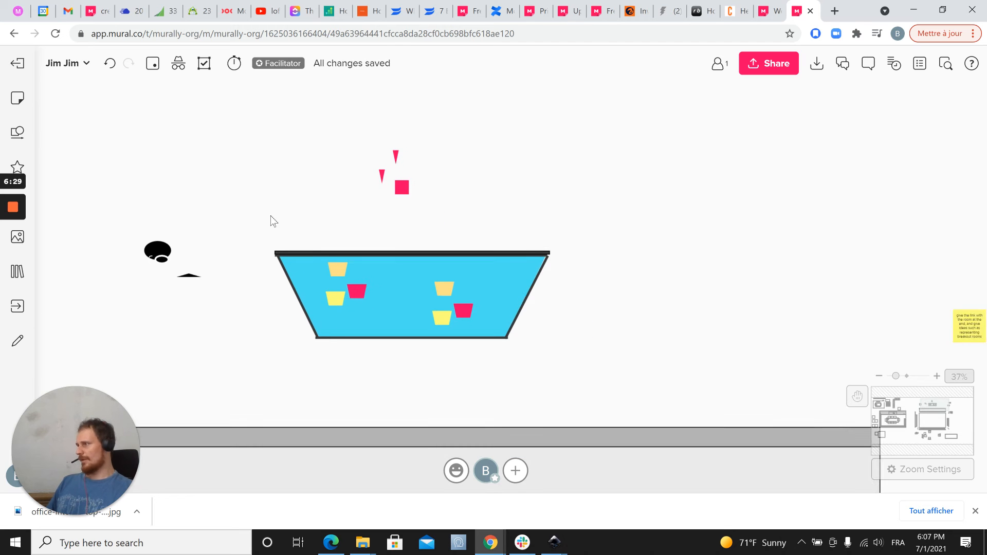
# Move the two narrow pink triangles onto the left and right sides of the pink square to form a trapezoid note
pyautogui.scroll(8, 391, 196)
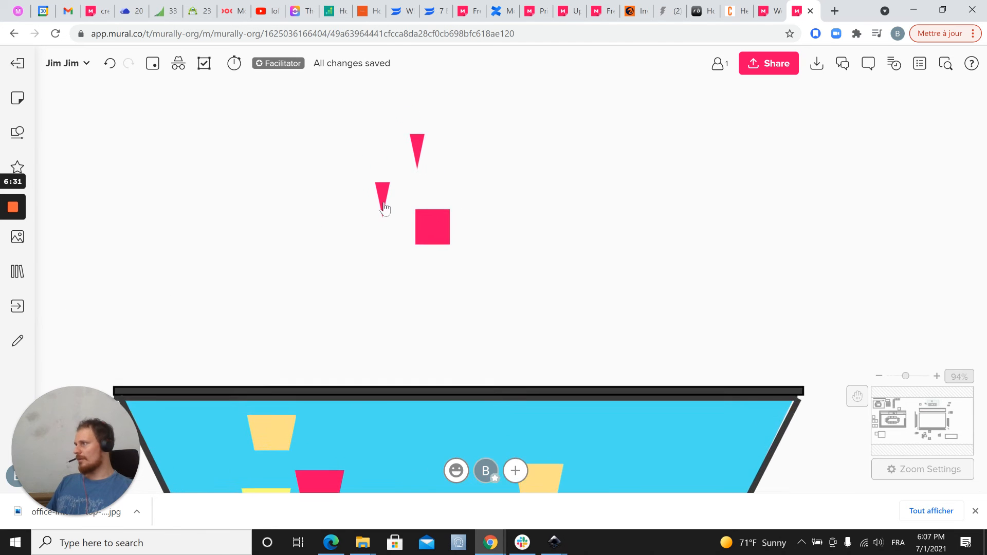
pyautogui.moveTo(394, 198); pyautogui.dragTo(435, 222)
pyautogui.moveTo(435, 124); pyautogui.dragTo(474, 237)
pyautogui.scroll(3, 423, 232)
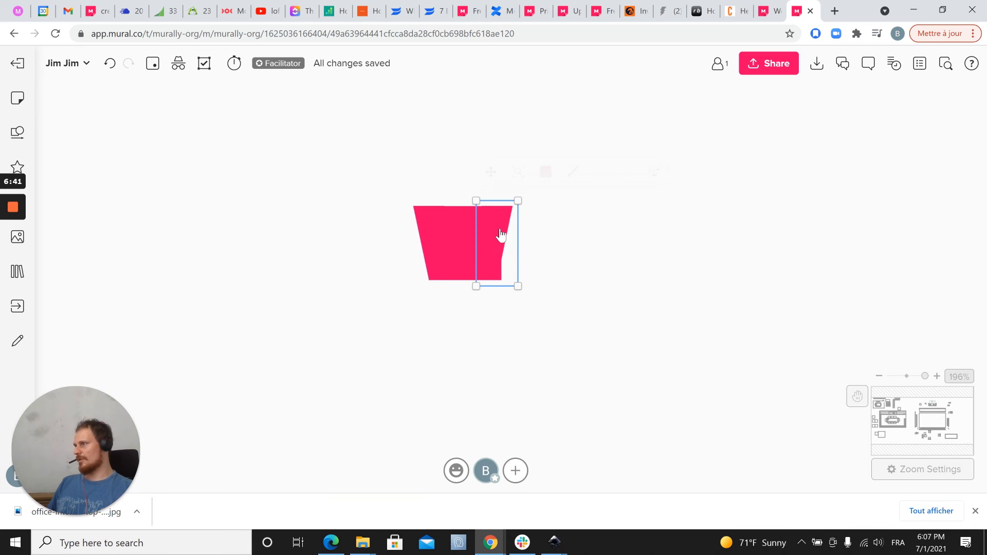
# Fine-tune the position of the right pink triangle so the trapezoid note has a clean, continuous right side
pyautogui.moveTo(500, 234); pyautogui.dragTo(506, 234)
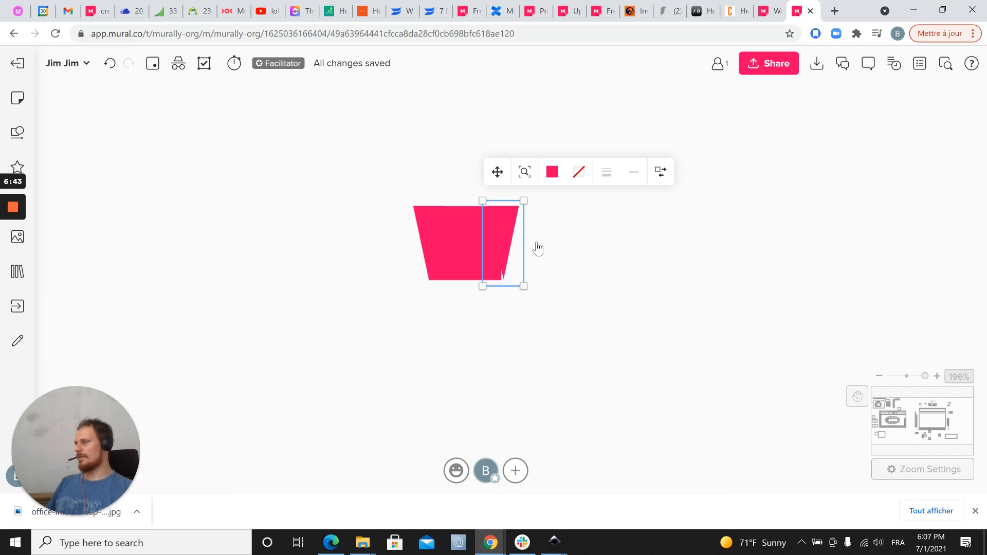
pyautogui.click(447, 250)
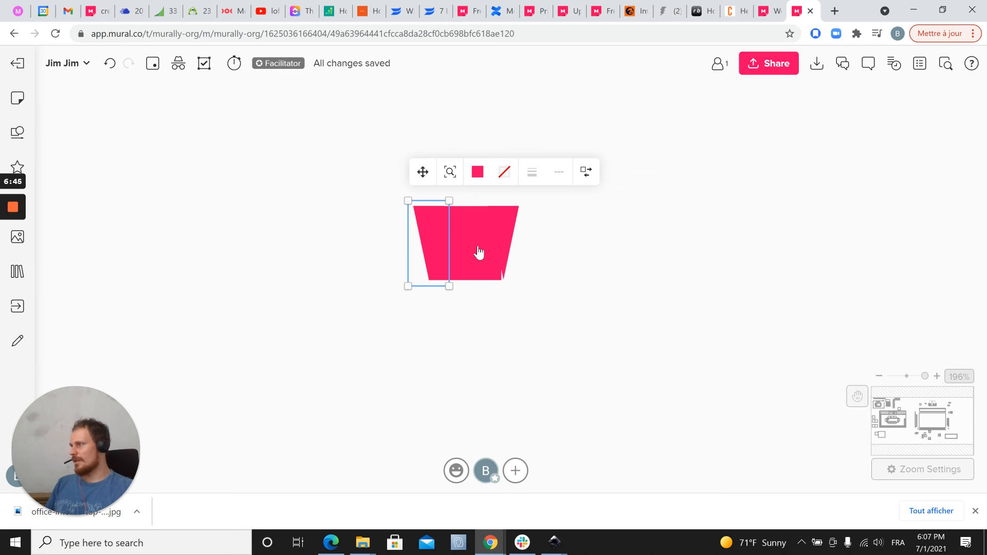
pyautogui.click(479, 248)
pyautogui.click(464, 275)
pyautogui.click(478, 268)
pyautogui.click(471, 247)
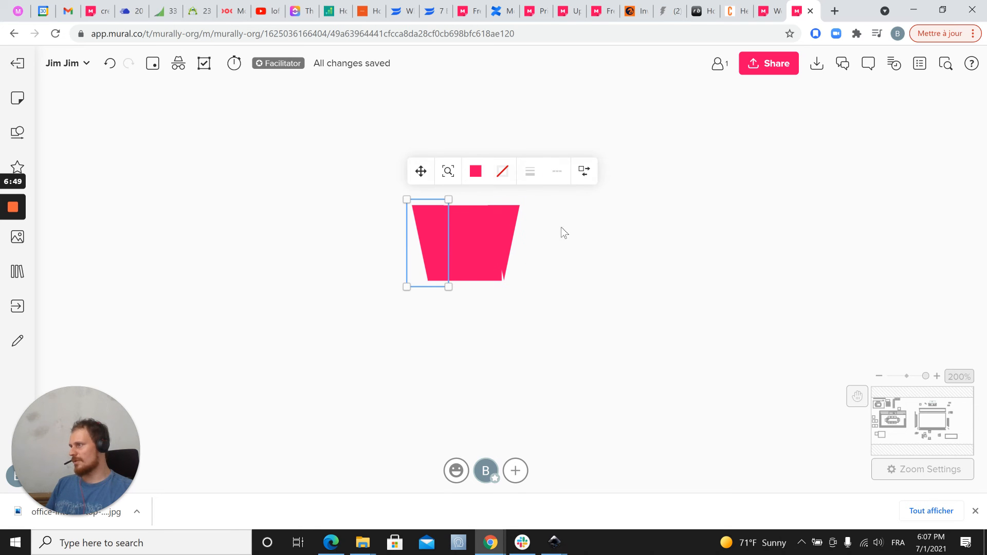
pyautogui.moveTo(502, 236)
pyautogui.mouseDown()
pyautogui.moveTo(516, 237)
pyautogui.moveTo(507, 237)
pyautogui.mouseUp()
pyautogui.click(598, 306)
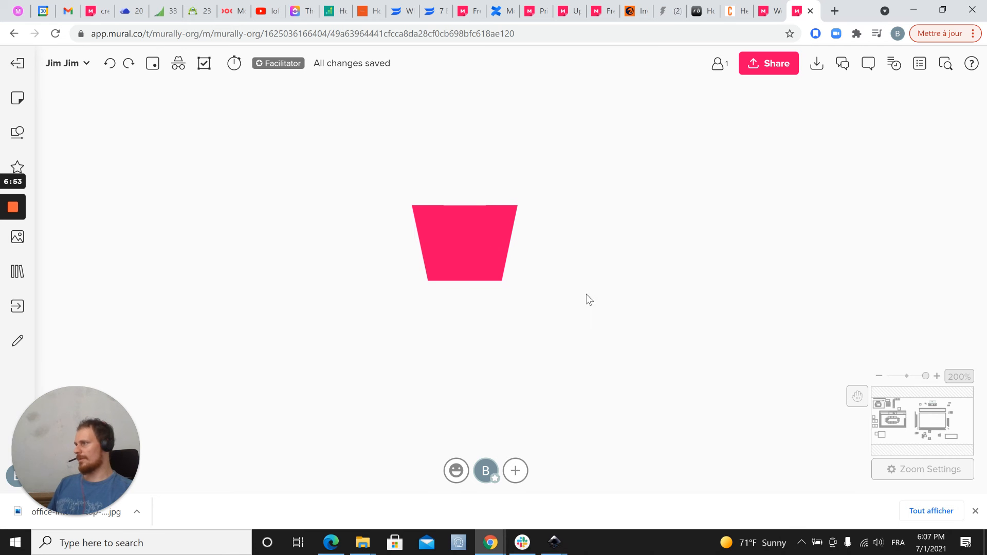
# Select all pieces of the pink trapezoid note and move them together onto the upper part of the touchscreen
pyautogui.moveTo(504, 307); pyautogui.dragTo(565, 334)
pyautogui.scroll(-3, 570, 329)
pyautogui.scroll(-3, 564, 321)
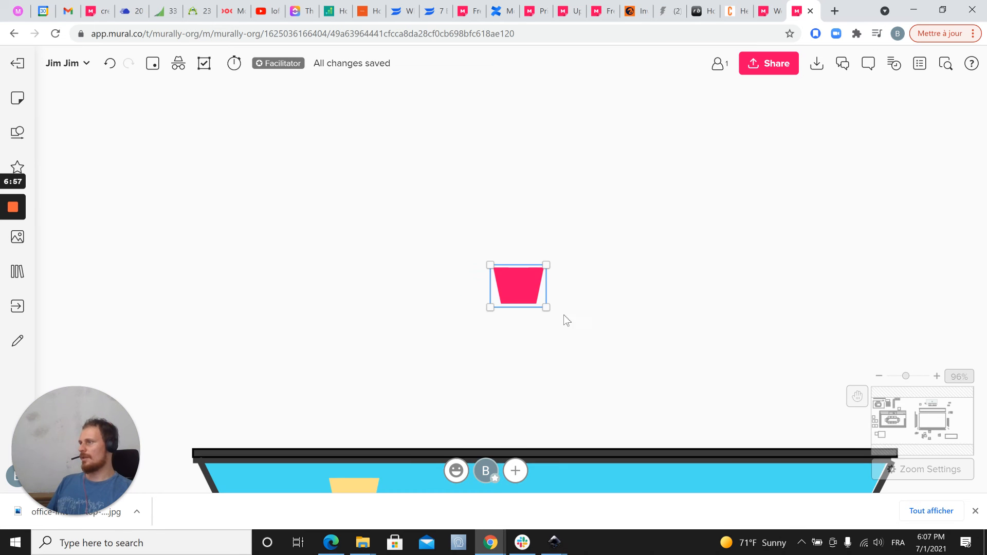
pyautogui.moveTo(540, 429); pyautogui.dragTo(539, 428)
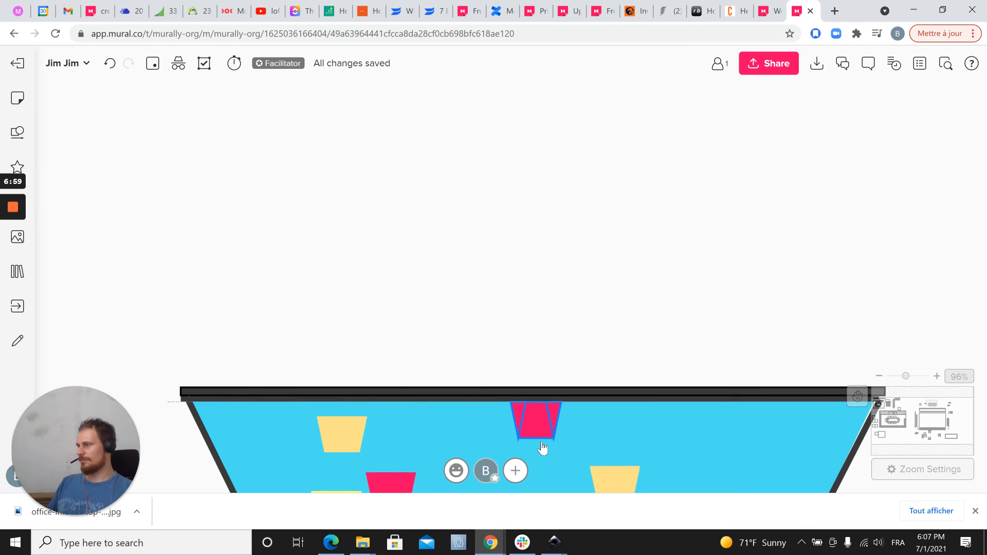
# Try to move the large black ellipse of the webcam onto the flat black triangle, and undo the move
pyautogui.scroll(-3, 366, 279)
pyautogui.scroll(-2, 366, 280)
pyautogui.moveTo(328, 271); pyautogui.dragTo(482, 179)
pyautogui.moveTo(329, 246); pyautogui.dragTo(376, 237)
pyautogui.scroll(2, 294, 257)
pyautogui.scroll(5, 306, 261)
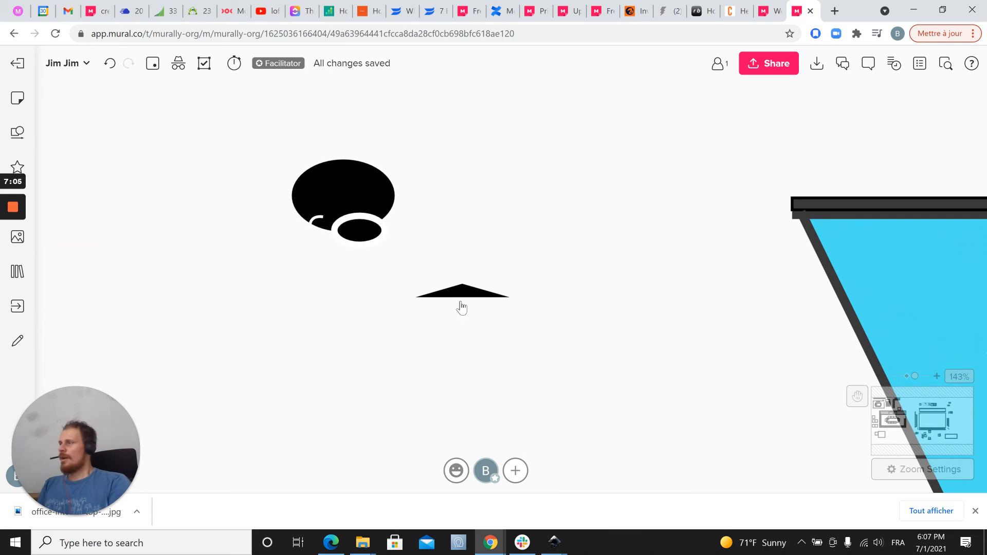
pyautogui.click(356, 191)
pyautogui.moveTo(316, 188); pyautogui.dragTo(436, 242)
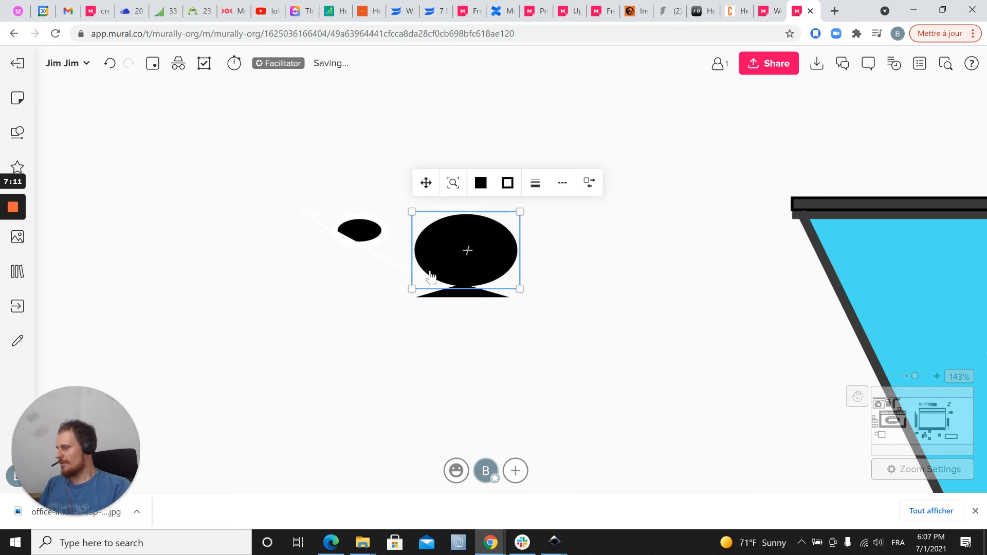
pyautogui.hotkey('ctrl', 'z')
# Set the white highlight arc aside below the webcam pieces and place the large black ellipse on the triangle base
pyautogui.click(314, 224)
pyautogui.moveTo(315, 188); pyautogui.dragTo(316, 255)
pyautogui.click(331, 174)
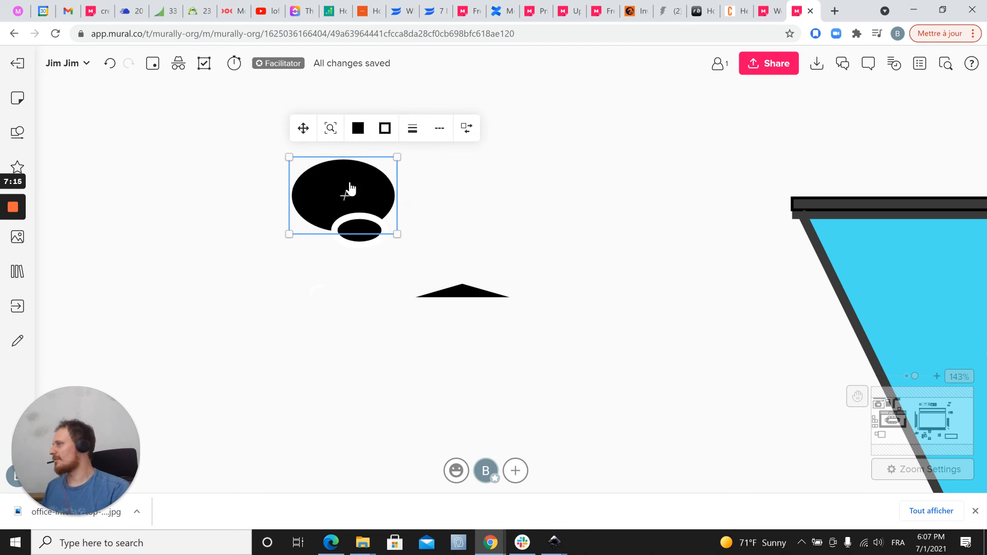
pyautogui.moveTo(337, 194); pyautogui.dragTo(439, 238)
pyautogui.click(374, 148)
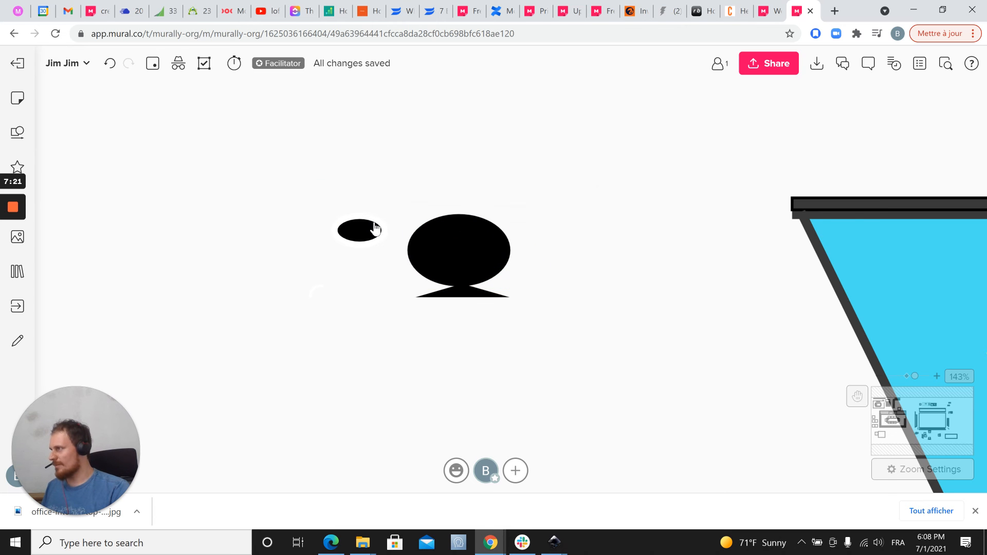
# Move the small white-ringed ellipse onto the lower part of the large black ellipse as the webcam lens
pyautogui.scroll(3, 375, 229)
pyautogui.click(335, 249)
pyautogui.moveTo(347, 239); pyautogui.dragTo(490, 281)
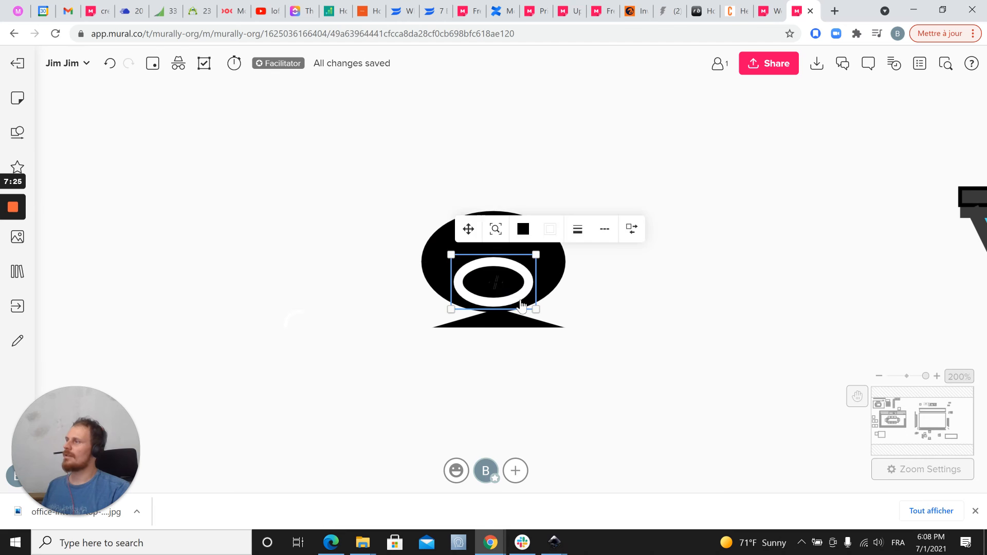
pyautogui.click(663, 332)
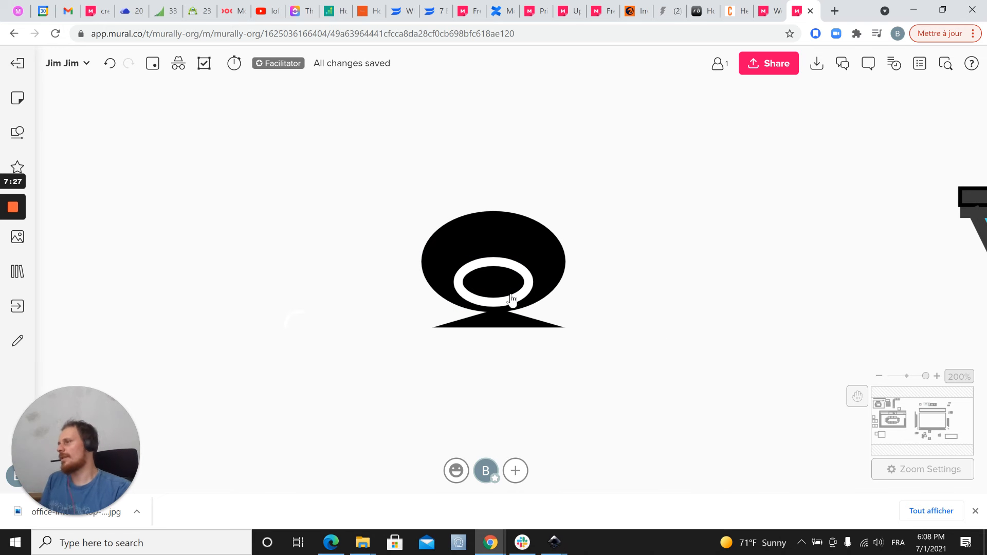
# Raise the white-ringed lens to the centre of the webcam body so the camera looks straight ahead
pyautogui.click(517, 274)
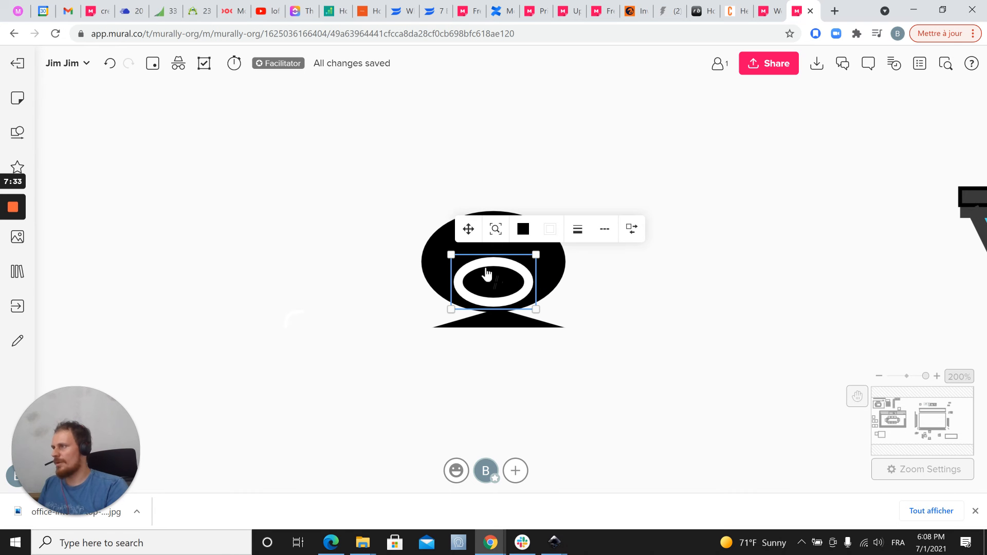
pyautogui.scroll(-2, 487, 268)
pyautogui.click(517, 368)
pyautogui.click(494, 291)
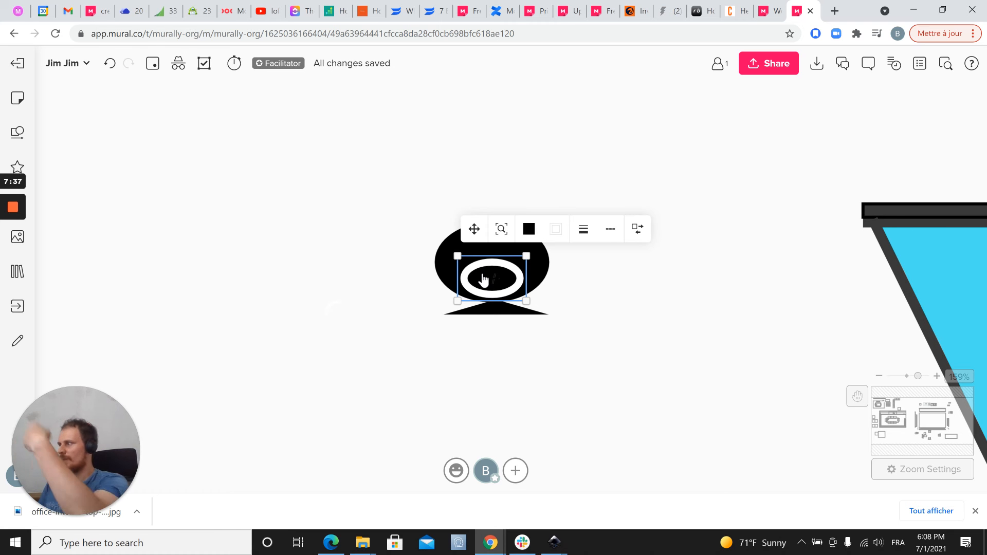
pyautogui.moveTo(490, 272); pyautogui.dragTo(491, 257)
pyautogui.click(394, 270)
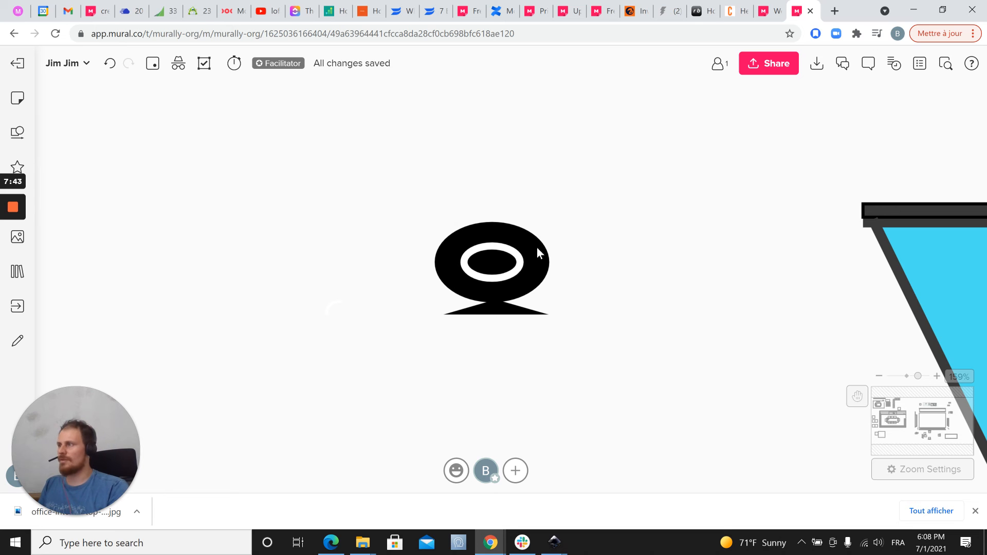
# Lower the white-ringed lens to the bottom part of the webcam body so the camera looks downward
pyautogui.click(490, 283)
pyautogui.press('Down')
pyautogui.press('Down')
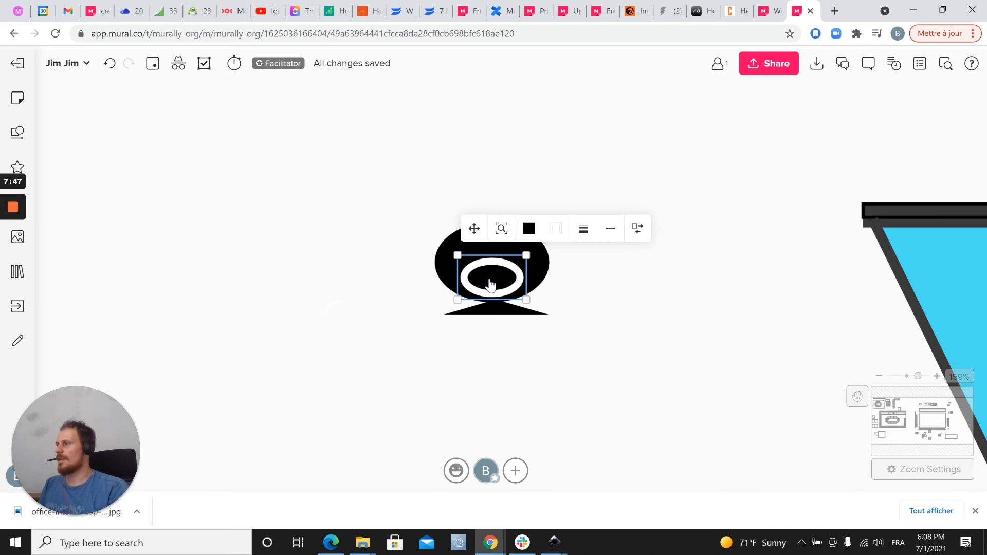
pyautogui.click(477, 332)
pyautogui.scroll(-2, 566, 288)
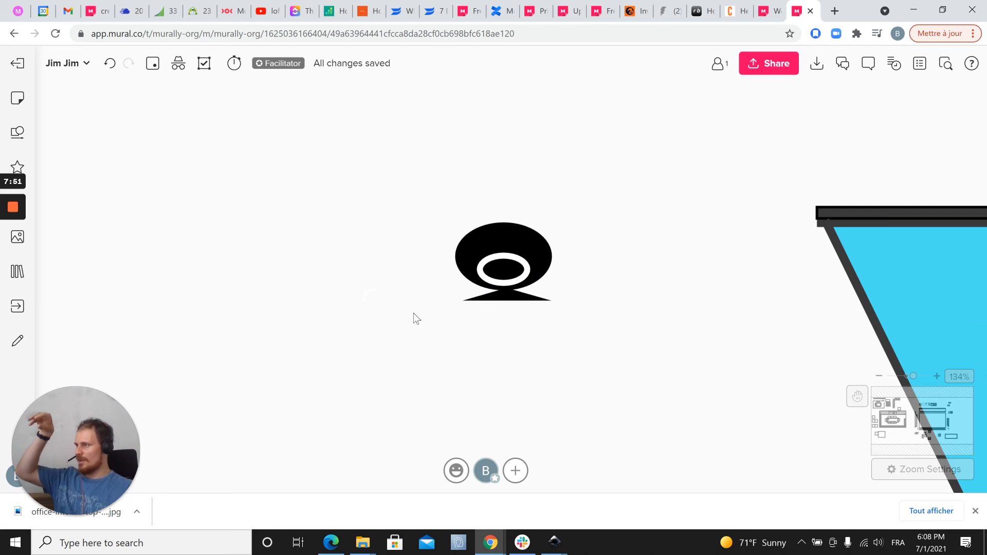
# Place the white highlight arc inside the webcam lens, at its upper-left edge
pyautogui.scroll(3, 349, 313)
pyautogui.click(381, 285)
pyautogui.moveTo(382, 245); pyautogui.dragTo(569, 212)
pyautogui.click(494, 345)
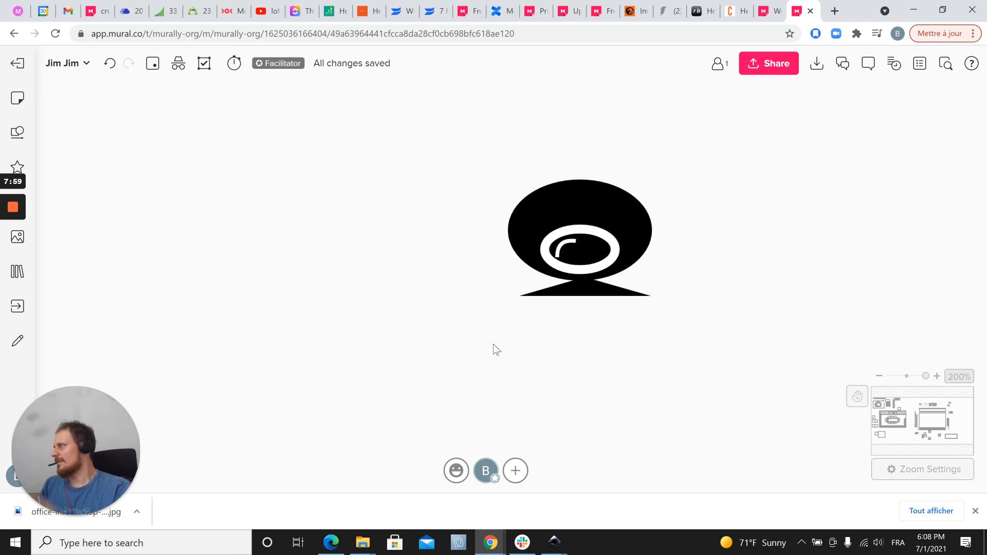
# Select all the webcam pieces and move them together onto the top edge of the touchscreen
pyautogui.scroll(-5, 501, 343)
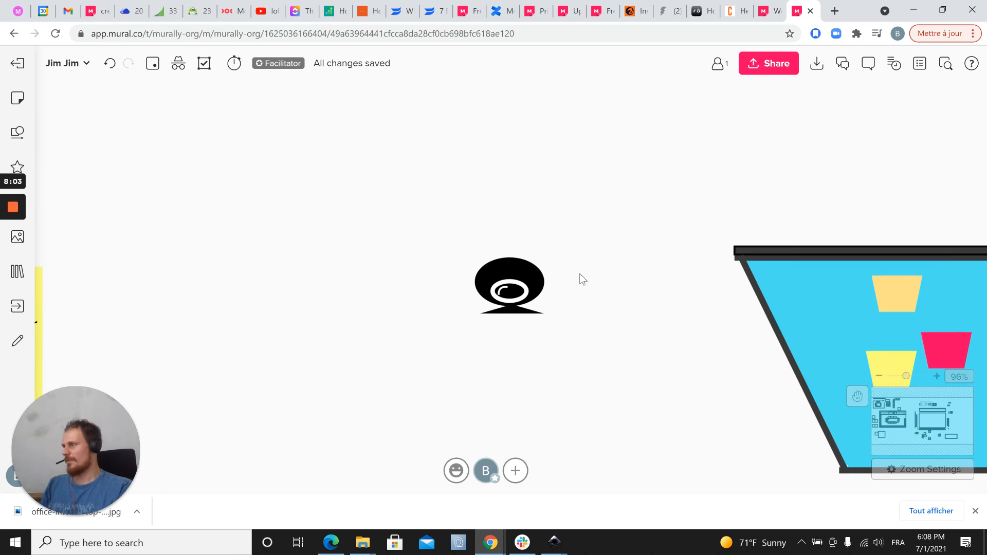
pyautogui.moveTo(464, 310); pyautogui.dragTo(439, 370)
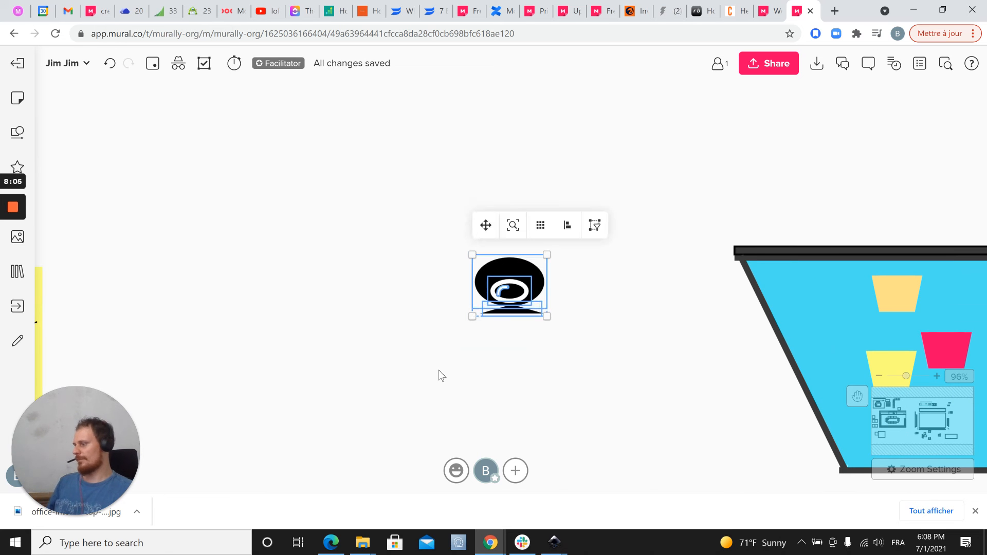
pyautogui.scroll(-2, 534, 358)
pyautogui.moveTo(605, 337); pyautogui.dragTo(436, 318)
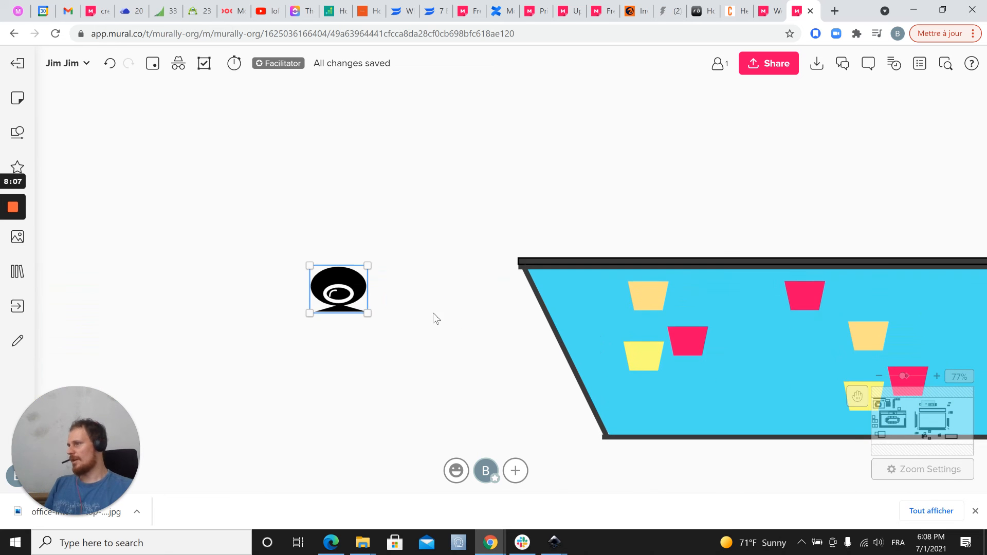
pyautogui.moveTo(338, 289); pyautogui.dragTo(746, 229)
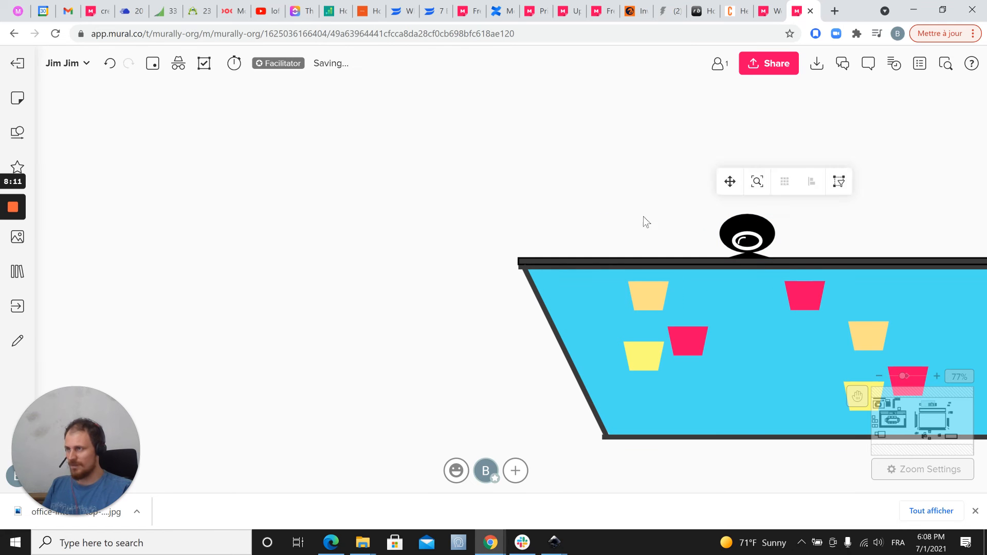
pyautogui.click(647, 219)
# Look over the room's separate parts below the touchscreen: the walls, floor, circles, chairs and table
pyautogui.scroll(-2, 483, 225)
pyautogui.scroll(-3, 617, 221)
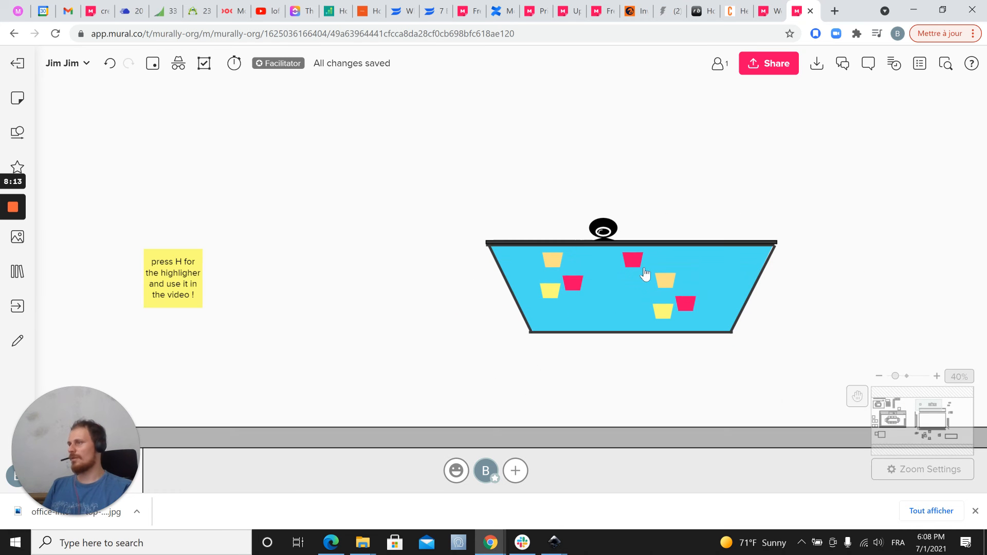
pyautogui.scroll(-4, 329, 325)
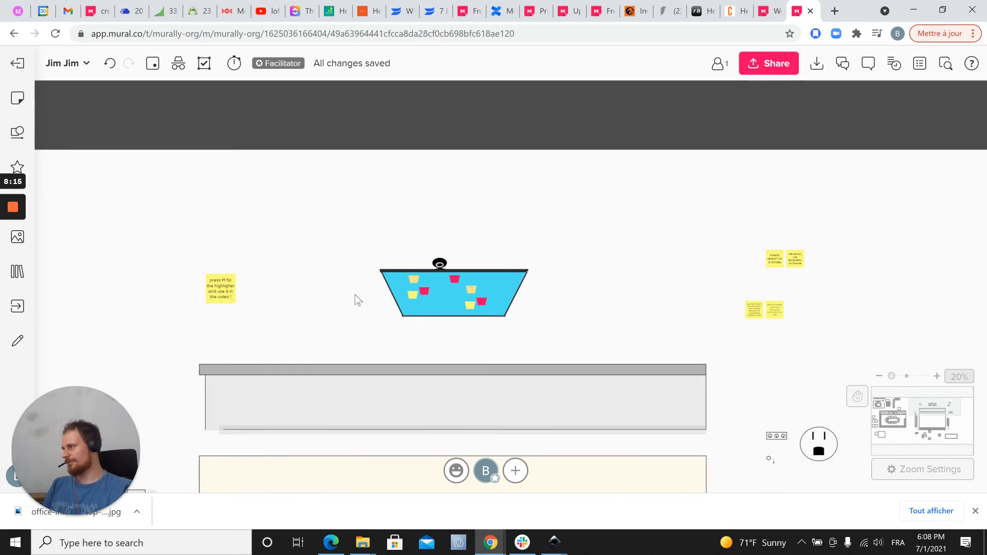
pyautogui.scroll(-2, 366, 238)
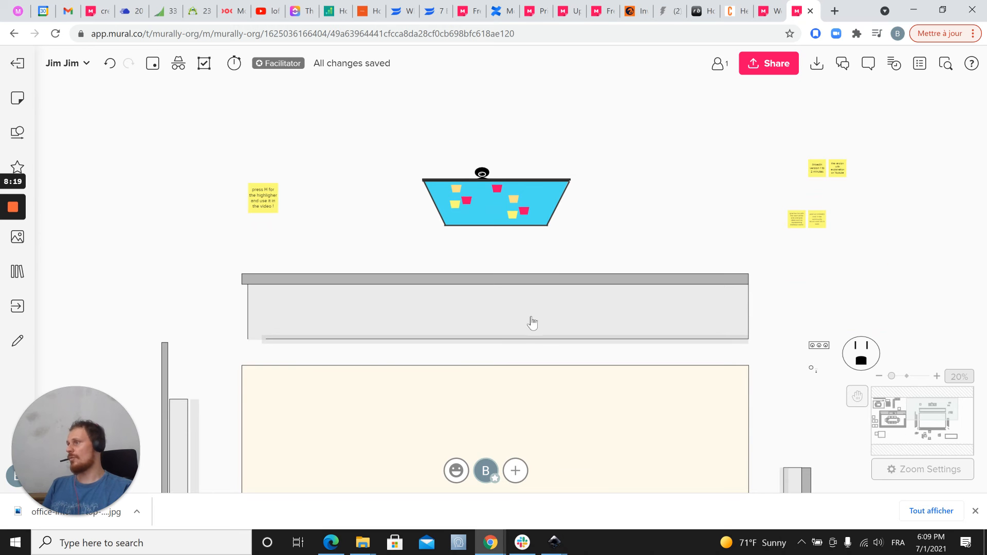
pyautogui.moveTo(378, 249); pyautogui.dragTo(346, 119)
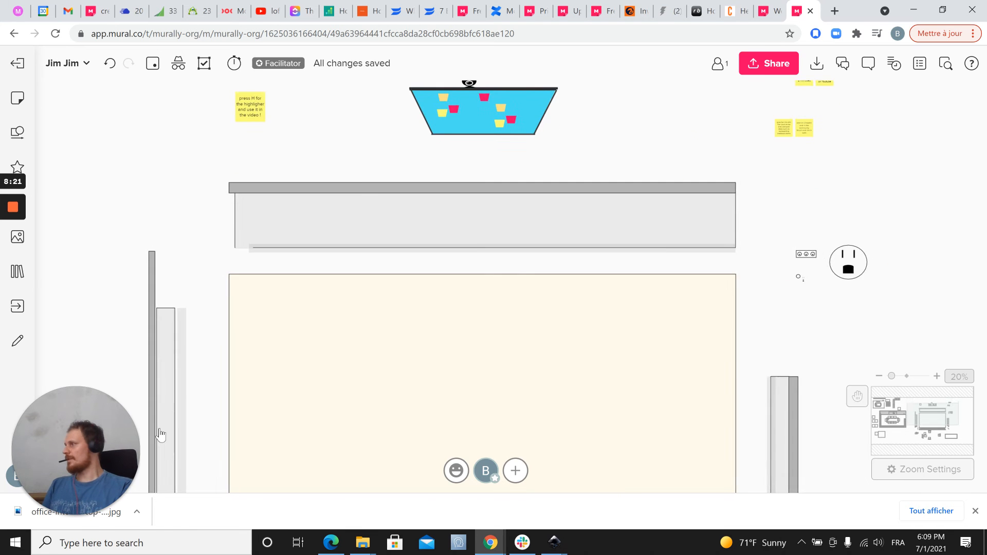
pyautogui.scroll(-3, 159, 432)
pyautogui.moveTo(452, 476); pyautogui.dragTo(521, 378)
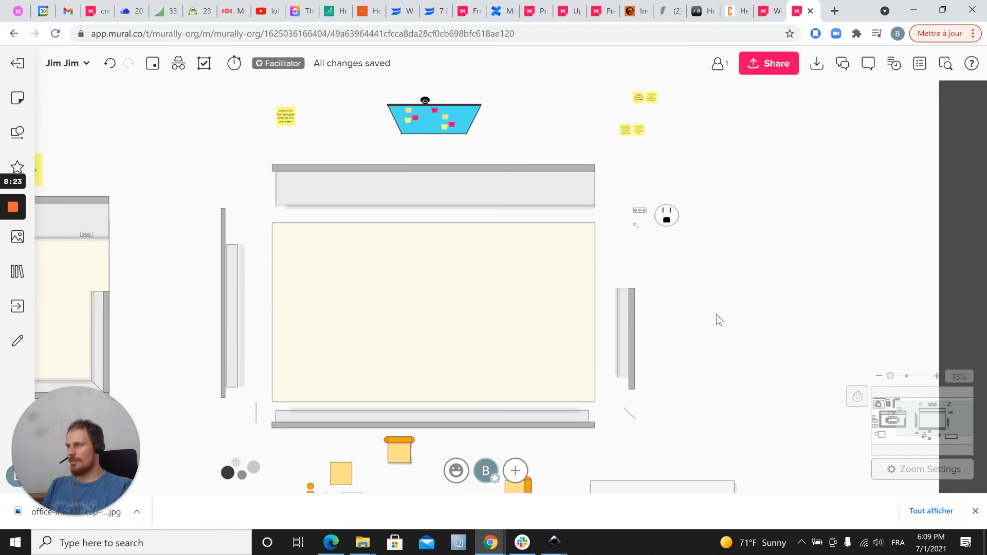
pyautogui.scroll(-5, 720, 335)
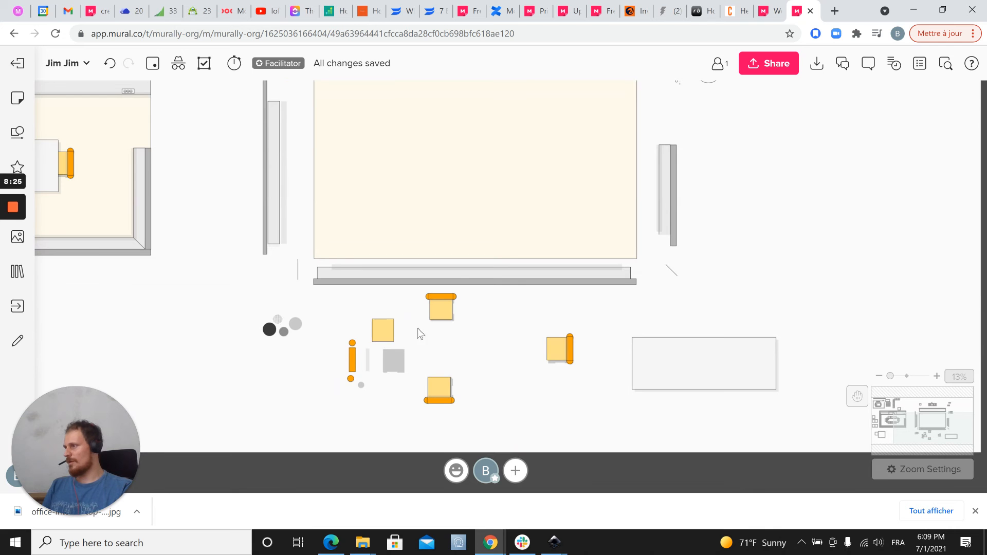
pyautogui.scroll(5, 271, 335)
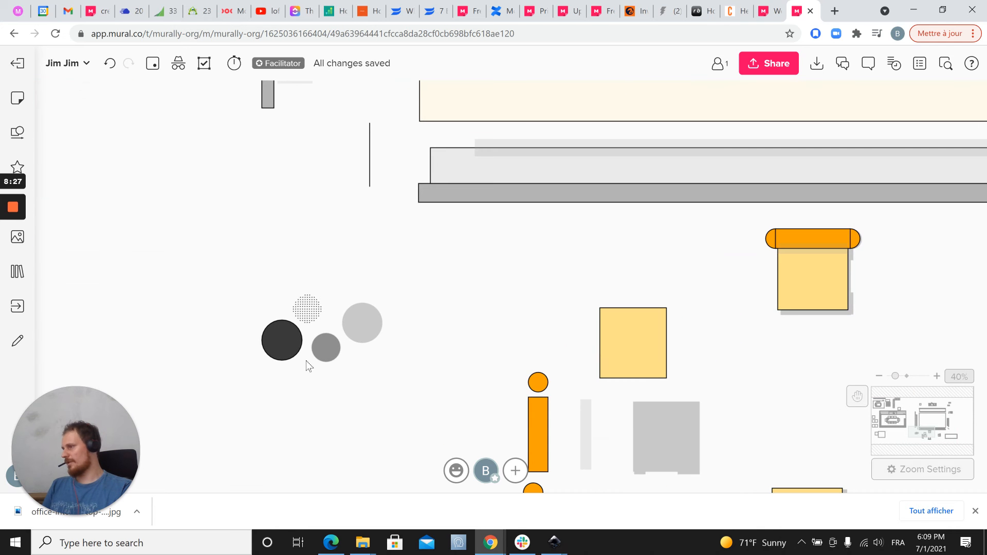
pyautogui.scroll(-3, 333, 380)
pyautogui.hscroll(5, 599, 412)
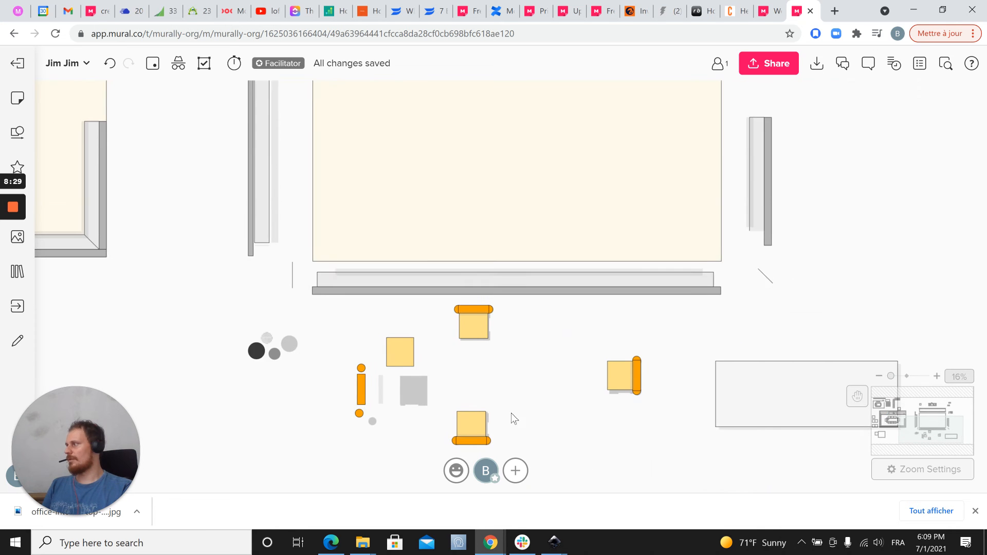
# Duplicate the light grey table rectangle so the copy sits directly to its right
pyautogui.scroll(5, 715, 446)
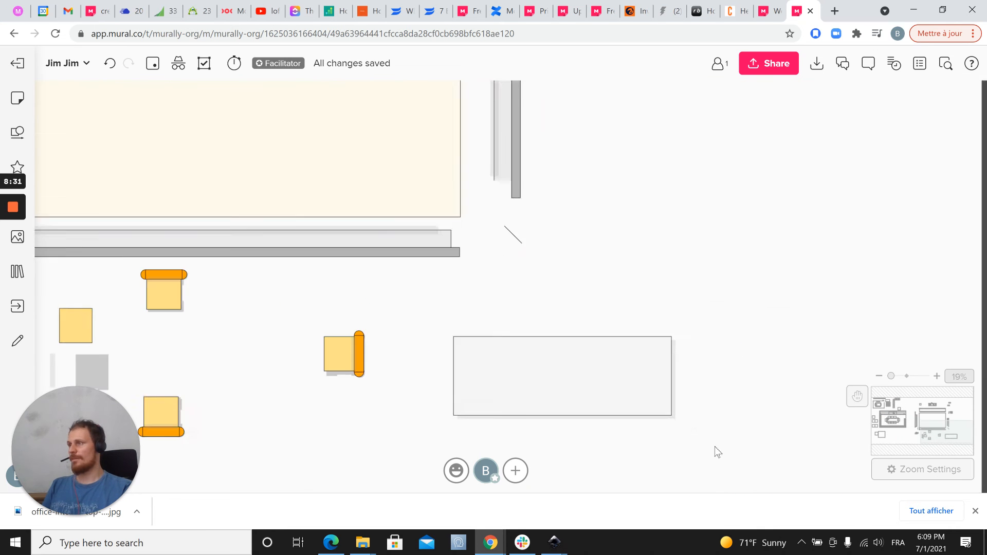
pyautogui.click(398, 311)
pyautogui.moveTo(400, 311)
pyautogui.mouseDown()
pyautogui.moveTo(397, 290)
pyautogui.moveTo(391, 297)
pyautogui.mouseUp()
pyautogui.hotkey('ctrl', 'z')
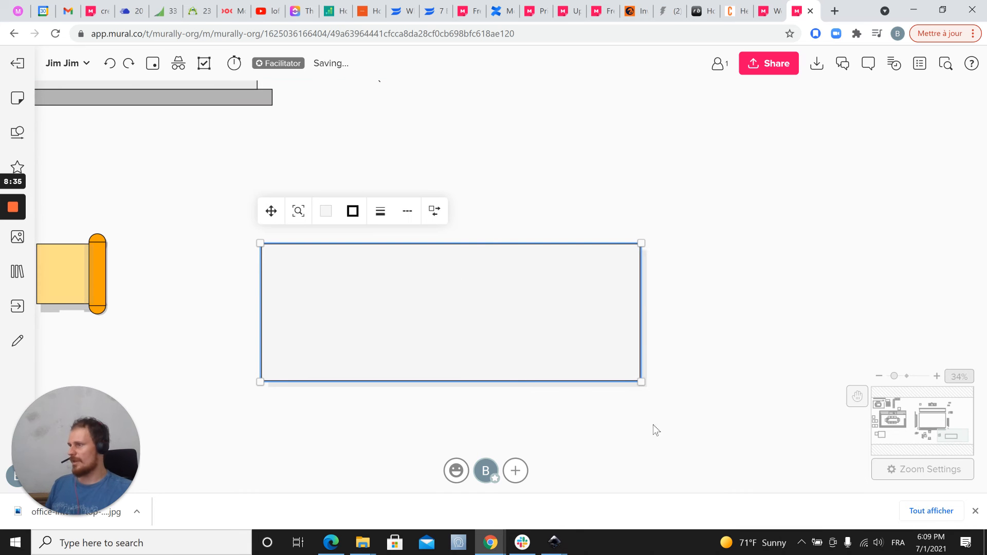
pyautogui.scroll(2, 538, 340)
pyautogui.hotkey('ctrl', 'd')
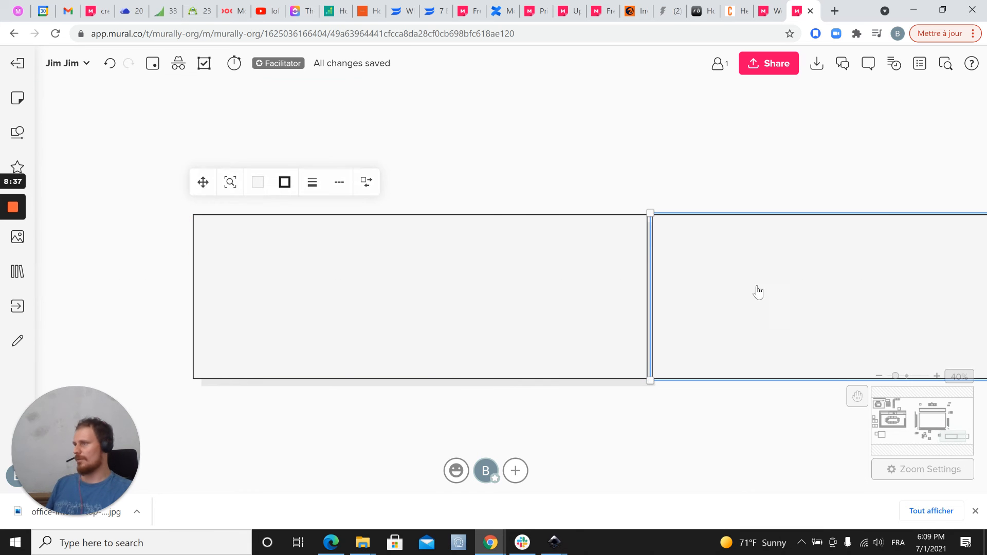
pyautogui.moveTo(711, 420); pyautogui.dragTo(511, 430)
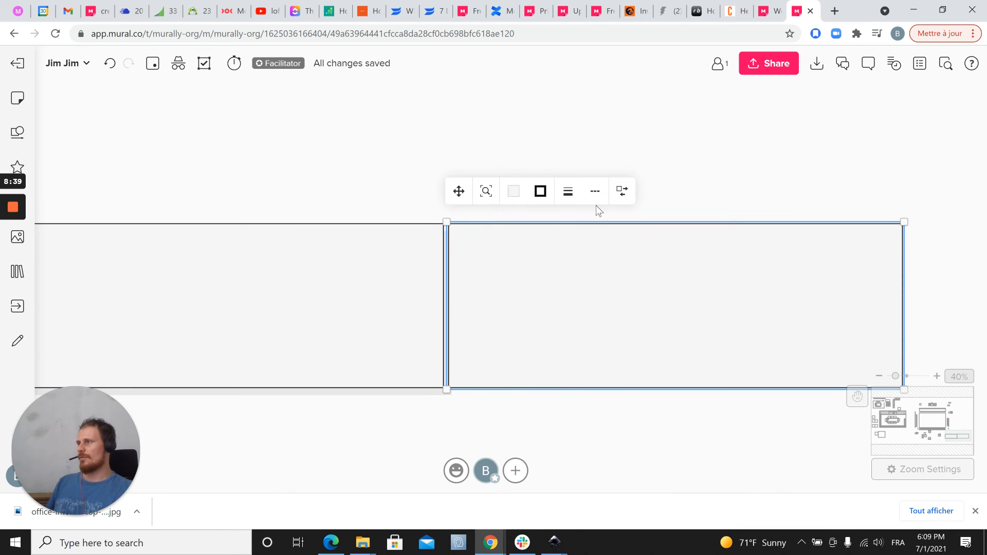
# Give the copied table rectangle a semi-transparent grey fill and remove its border
pyautogui.click(513, 191)
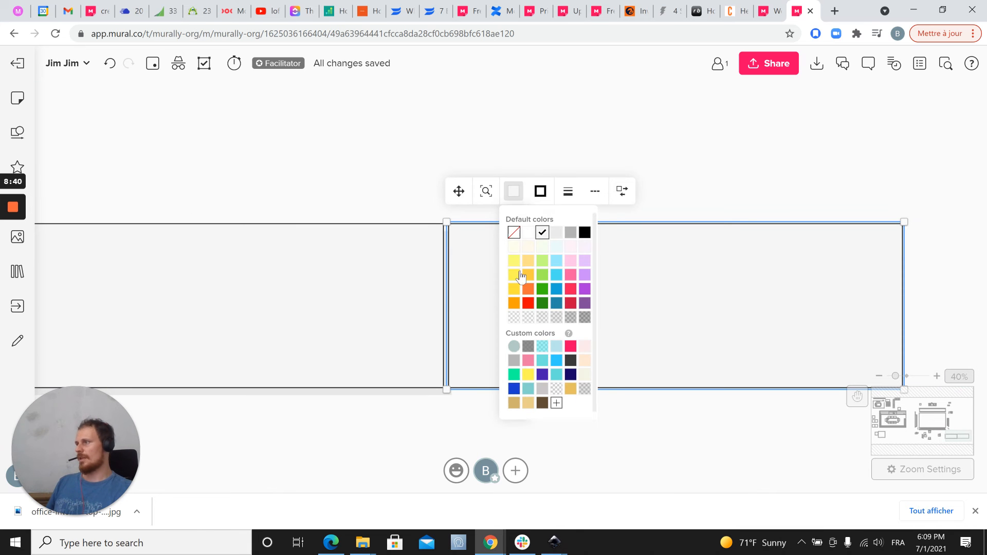
pyautogui.click(556, 318)
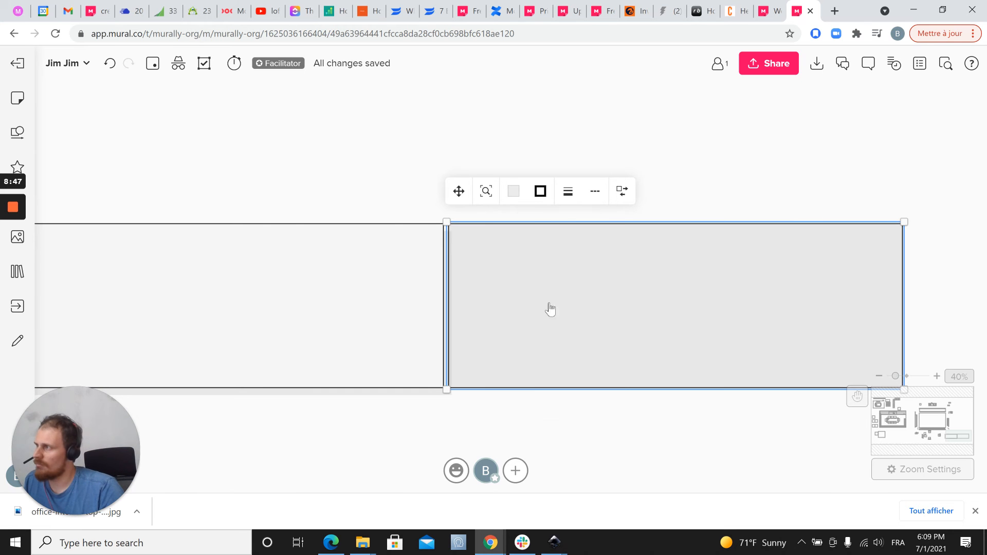
pyautogui.click(540, 191)
pyautogui.click(540, 233)
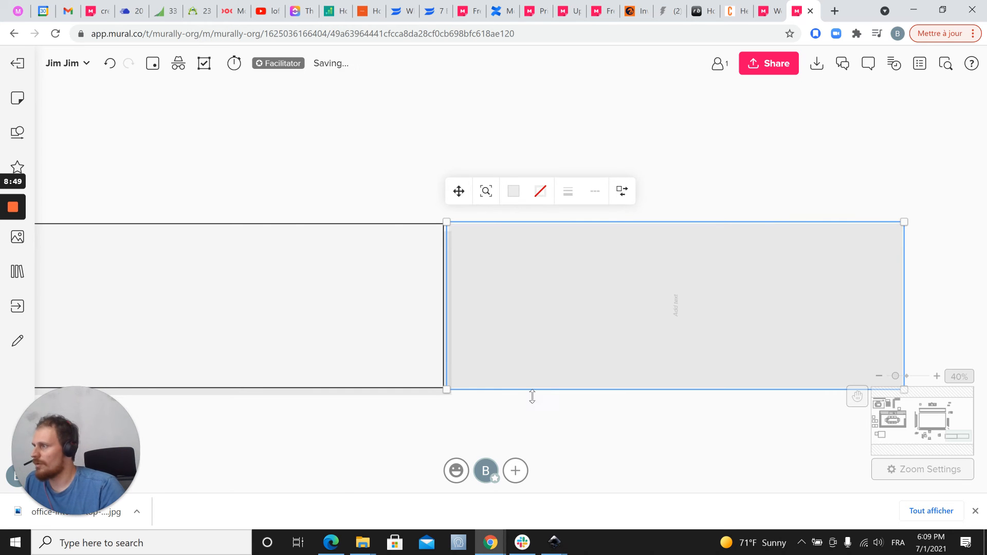
# Place the borderless grey copy behind the table, offset slightly down and to the right as its shadow
pyautogui.click(349, 147)
pyautogui.moveTo(577, 344); pyautogui.dragTo(360, 303)
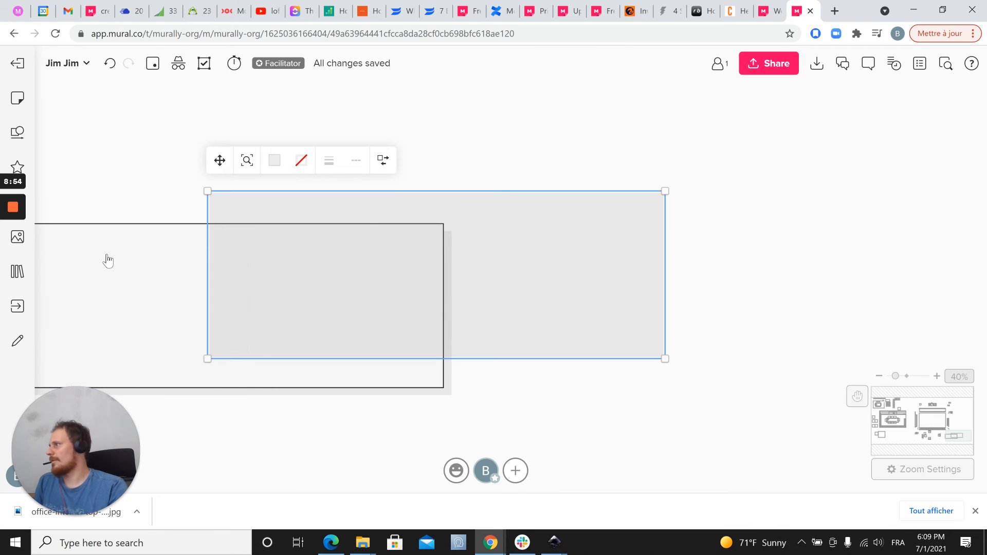
pyautogui.rightClick(643, 234)
pyautogui.click(668, 294)
pyautogui.click(575, 401)
pyautogui.moveTo(519, 303); pyautogui.dragTo(347, 343)
pyautogui.moveTo(533, 335); pyautogui.dragTo(680, 306)
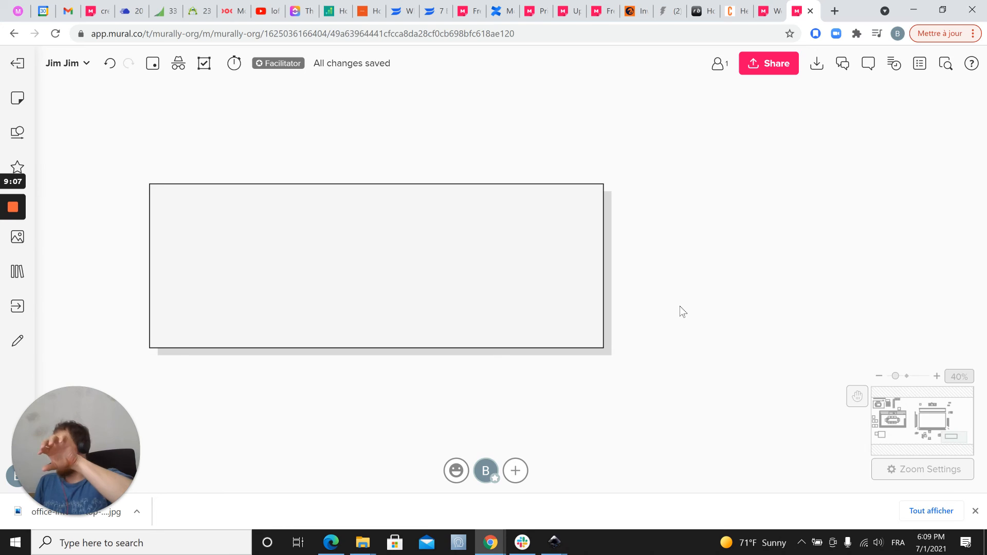
# Separate the extra grey copy from the table's shadow and delete it
pyautogui.scroll(3, 466, 390)
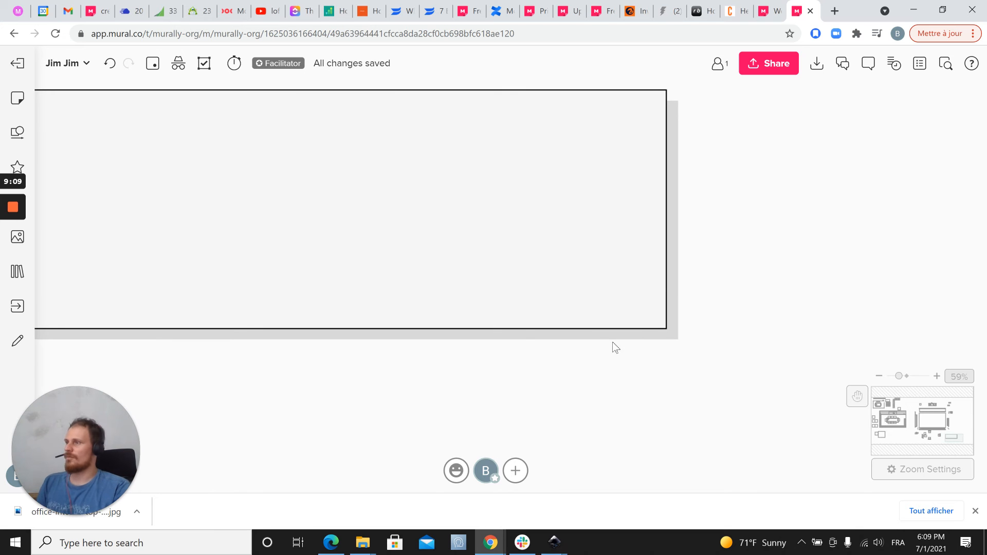
pyautogui.click(630, 344)
pyautogui.moveTo(638, 340); pyautogui.dragTo(734, 340)
pyautogui.press('Delete')
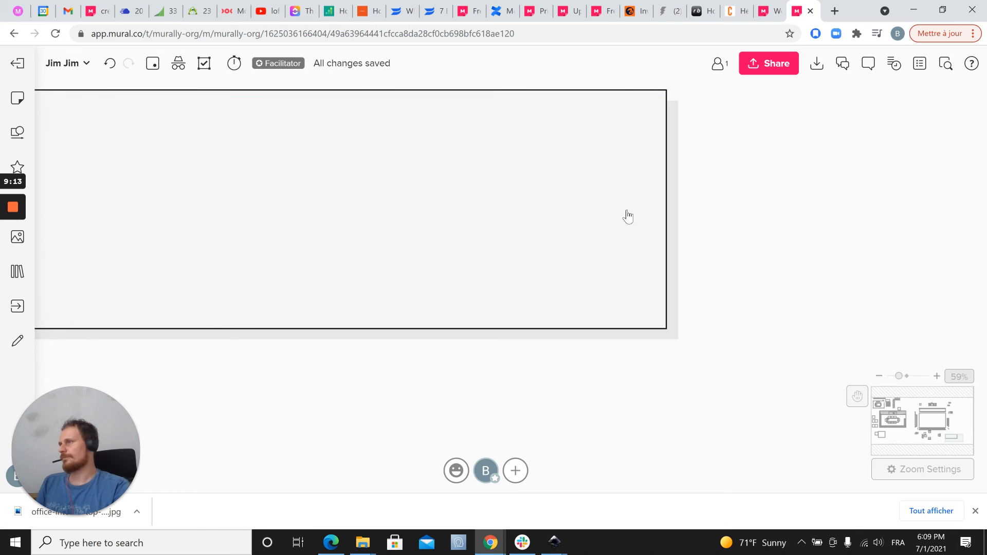
# Shift the table's shadow slightly upward, try placing it above the table, and undo that last move
pyautogui.scroll(-3, 667, 277)
pyautogui.scroll(5, 625, 274)
pyautogui.scroll(-4, 703, 261)
pyautogui.click(741, 255)
pyautogui.moveTo(741, 255); pyautogui.dragTo(741, 243)
pyautogui.click(797, 230)
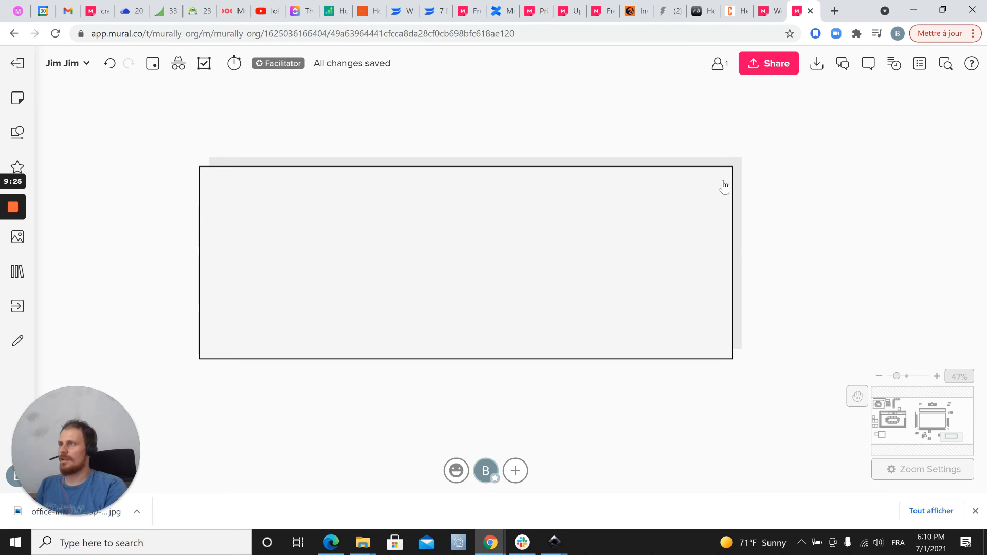
pyautogui.hotkey('ctrl', 'z')
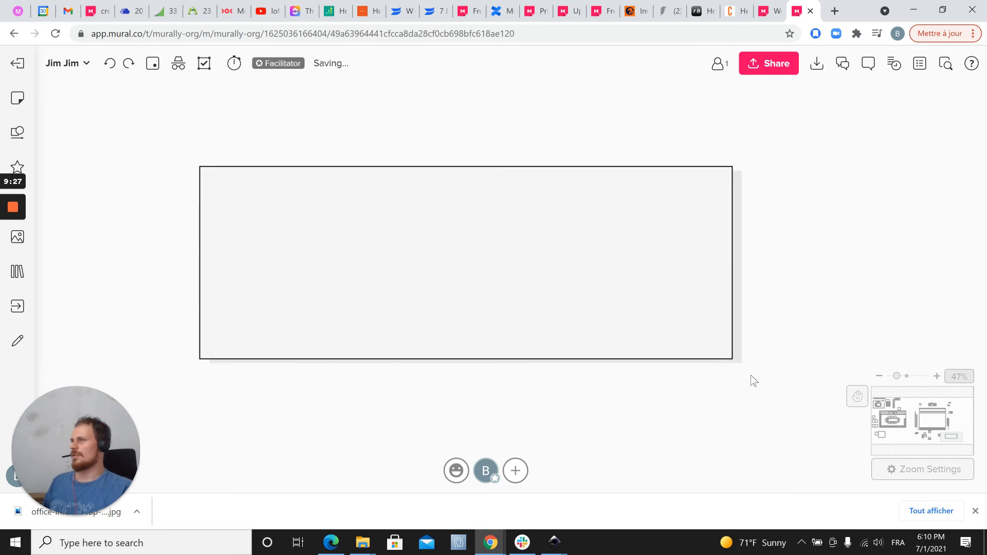
# Examine the finished chairs and the separate orange, yellow and grey parts they are built from
pyautogui.scroll(-3, 761, 327)
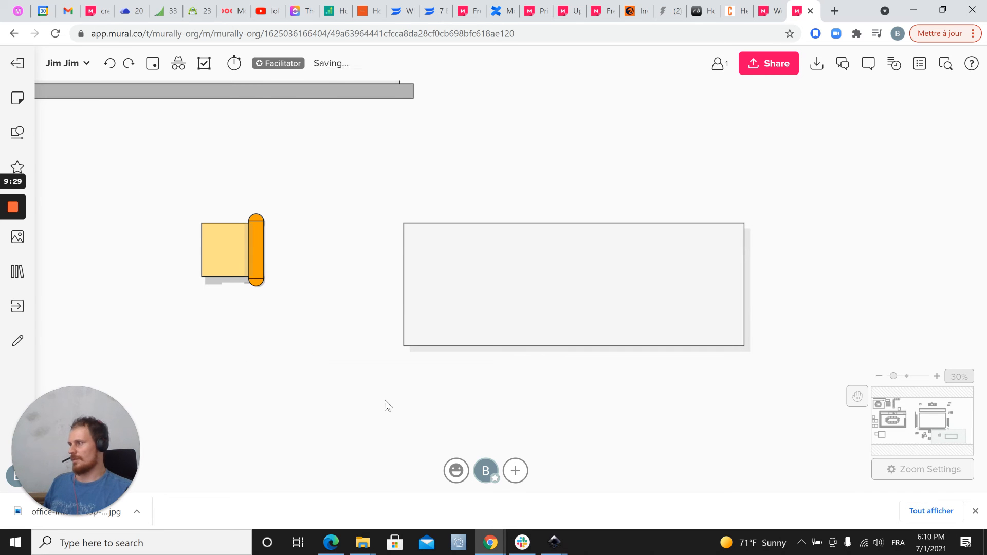
pyautogui.hscroll(-10, 225, 377)
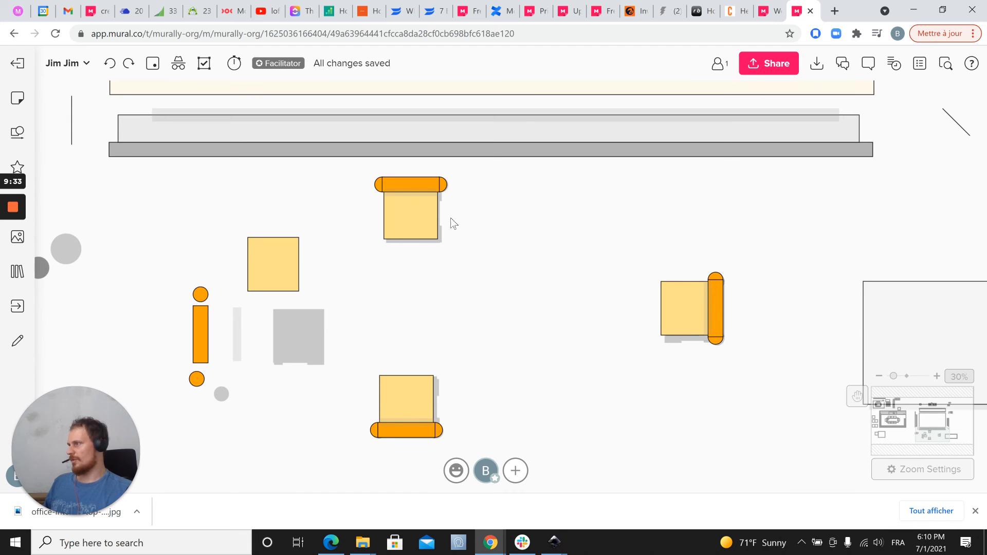
pyautogui.scroll(-4, 583, 370)
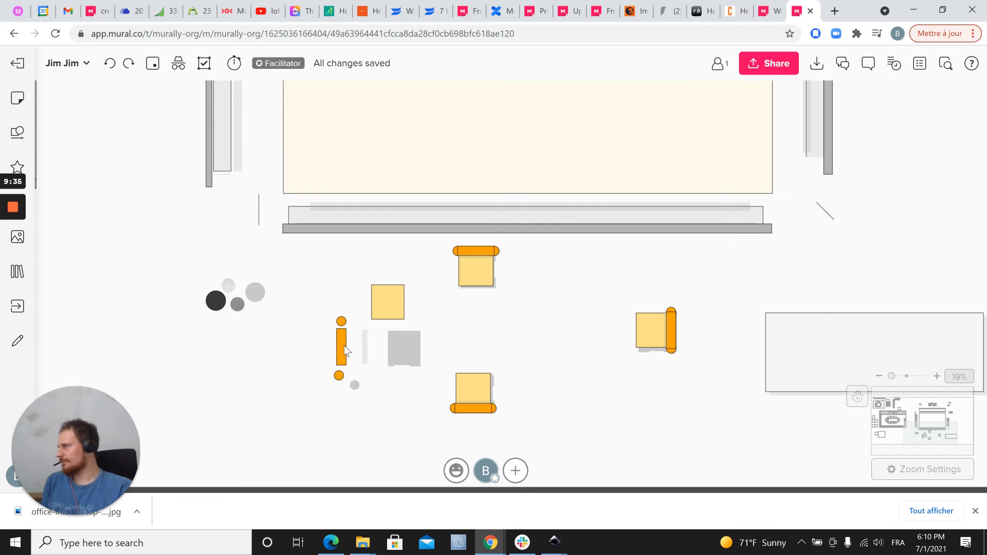
pyautogui.scroll(1, 622, 394)
pyautogui.hscroll(5, 549, 350)
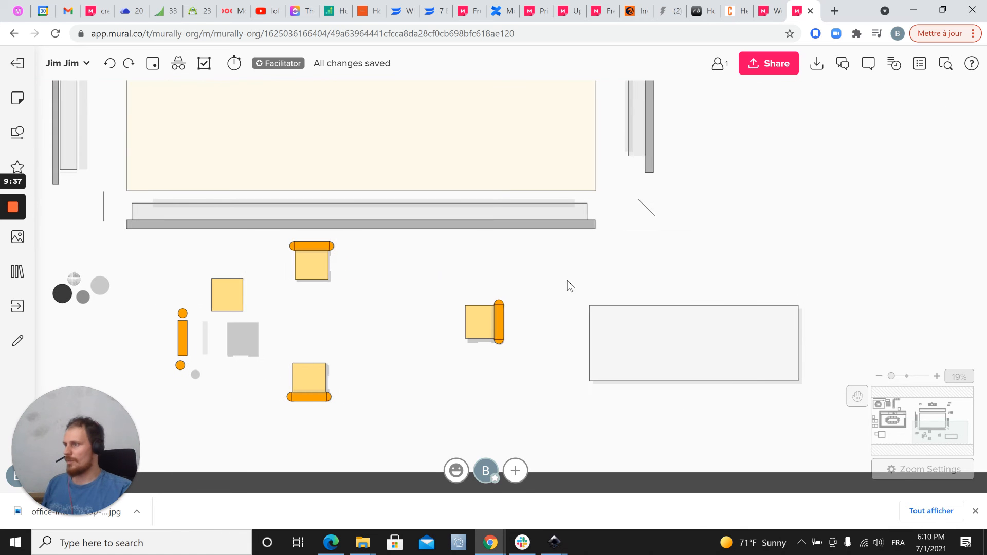
pyautogui.moveTo(573, 282); pyautogui.dragTo(818, 415)
pyautogui.click(481, 390)
pyautogui.scroll(4, 335, 350)
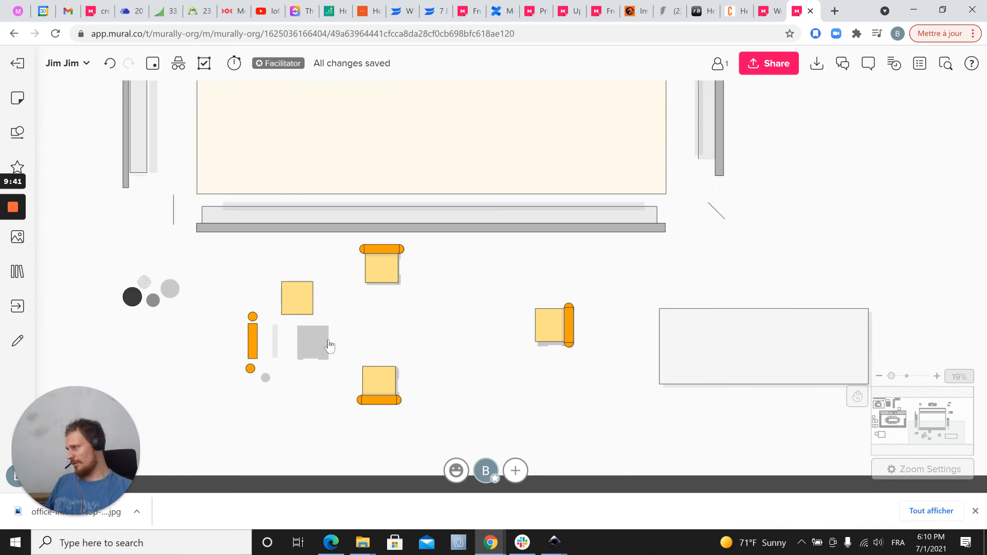
pyautogui.scroll(-1, 399, 299)
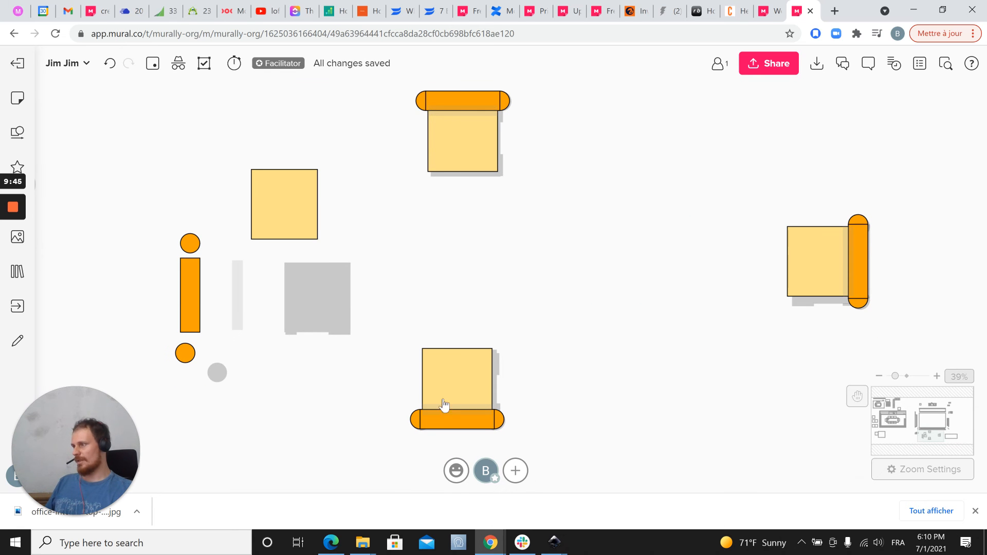
pyautogui.hscroll(-4, 387, 405)
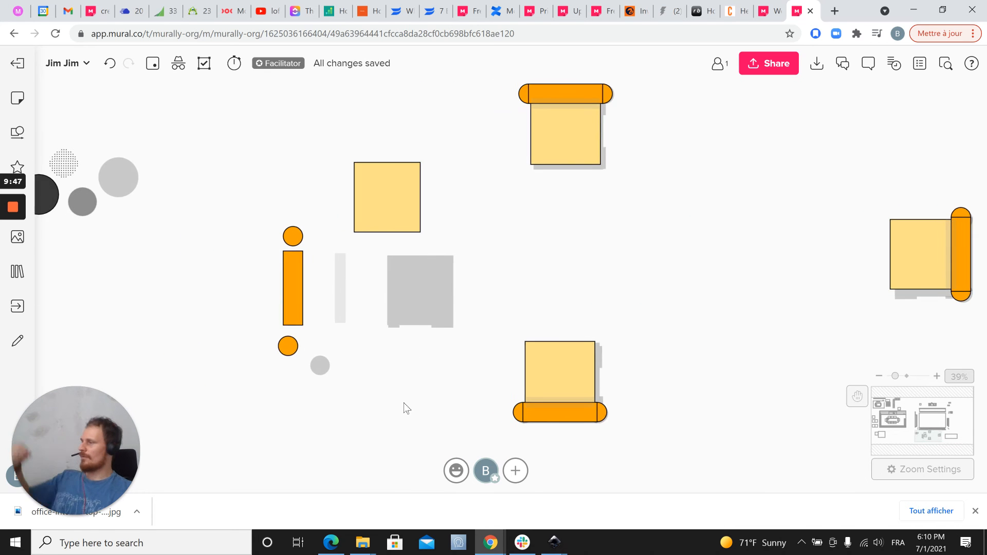
pyautogui.moveTo(406, 412); pyautogui.dragTo(449, 447)
pyautogui.scroll(3, 373, 350)
pyautogui.moveTo(603, 347); pyautogui.dragTo(580, 270)
pyautogui.moveTo(664, 436); pyautogui.dragTo(662, 431)
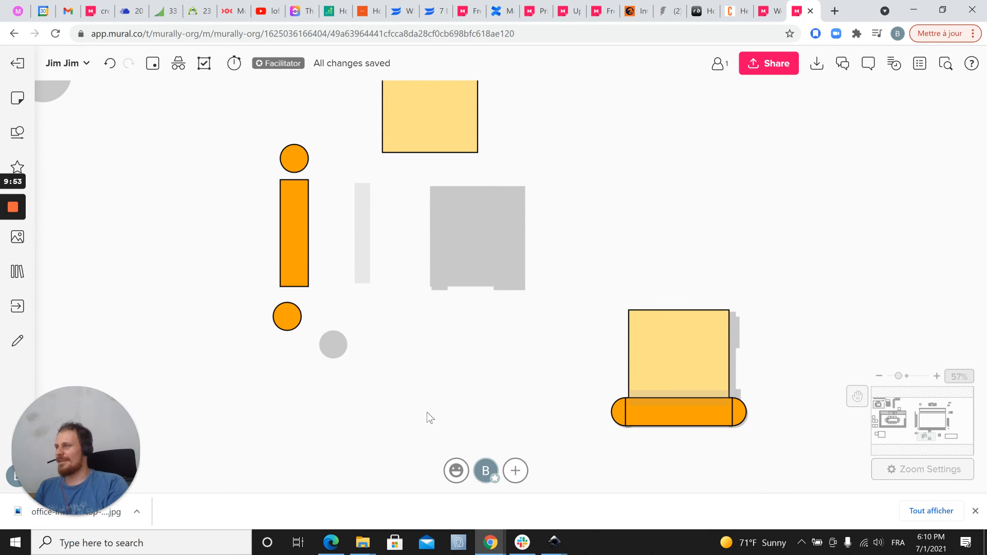
# Move the two orange circles onto the ends of the upright orange bar to form a rounded chair back
pyautogui.hscroll(-2, 319, 309)
pyautogui.scroll(3, 256, 212)
pyautogui.click(360, 235)
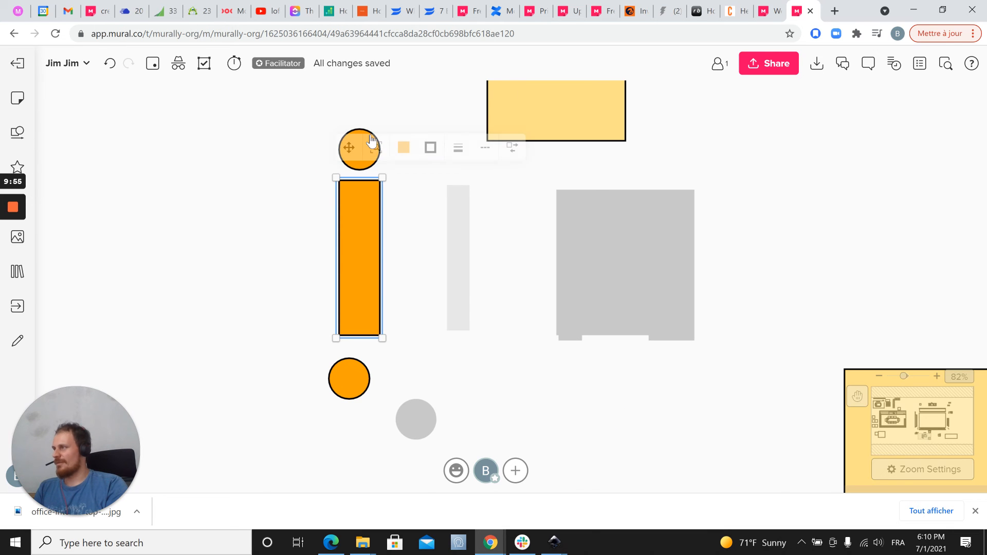
pyautogui.click(348, 384)
pyautogui.moveTo(348, 385); pyautogui.dragTo(366, 345)
pyautogui.click(363, 170)
pyautogui.moveTo(363, 169); pyautogui.dragTo(363, 201)
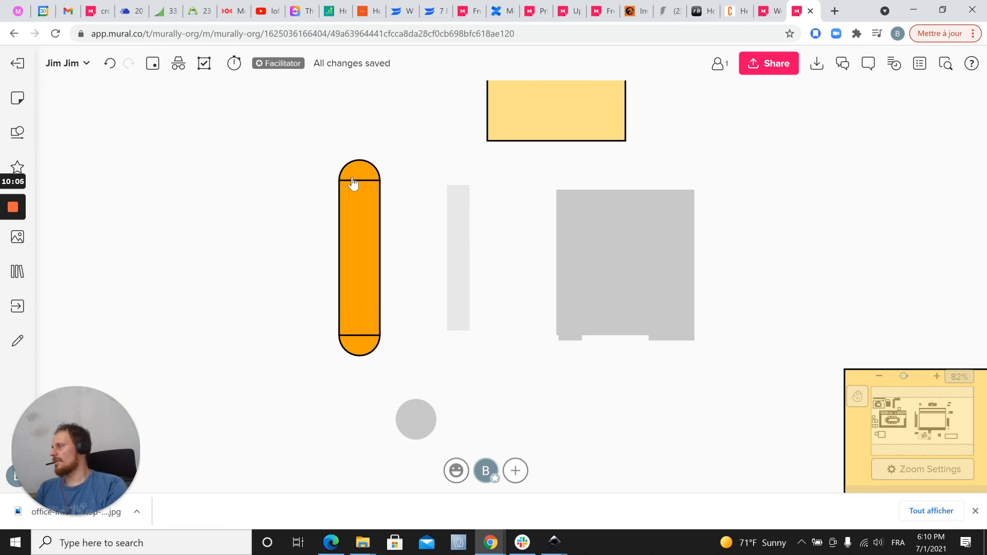
# Try to group the orange bar with its two end circles, and undo the change
pyautogui.click(347, 351)
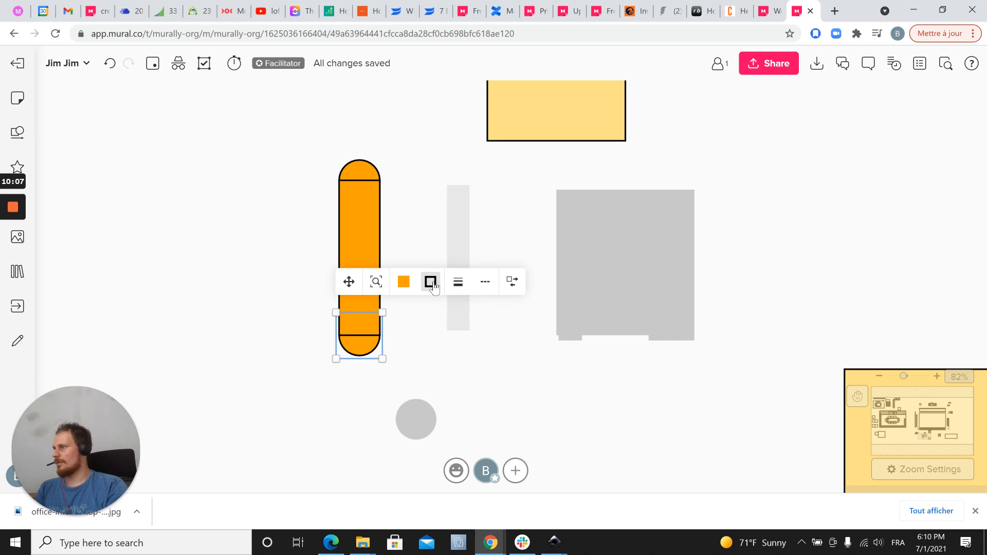
pyautogui.click(329, 340)
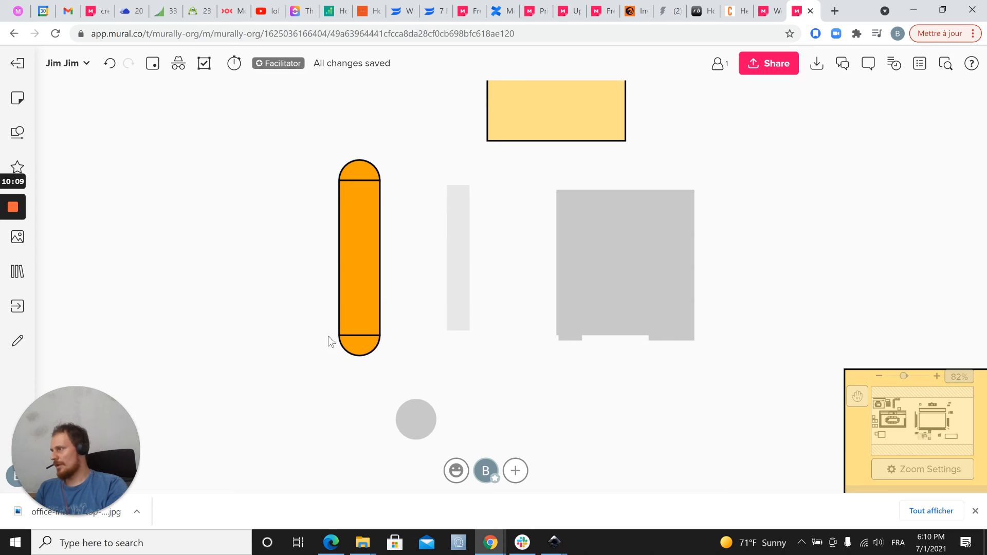
pyautogui.moveTo(311, 127); pyautogui.dragTo(397, 384)
pyautogui.click(491, 136)
pyautogui.click(487, 170)
pyautogui.click(220, 221)
pyautogui.click(359, 325)
pyautogui.click(288, 229)
pyautogui.hotkey('ctrl', 'z')
pyautogui.scroll(-10, 406, 242)
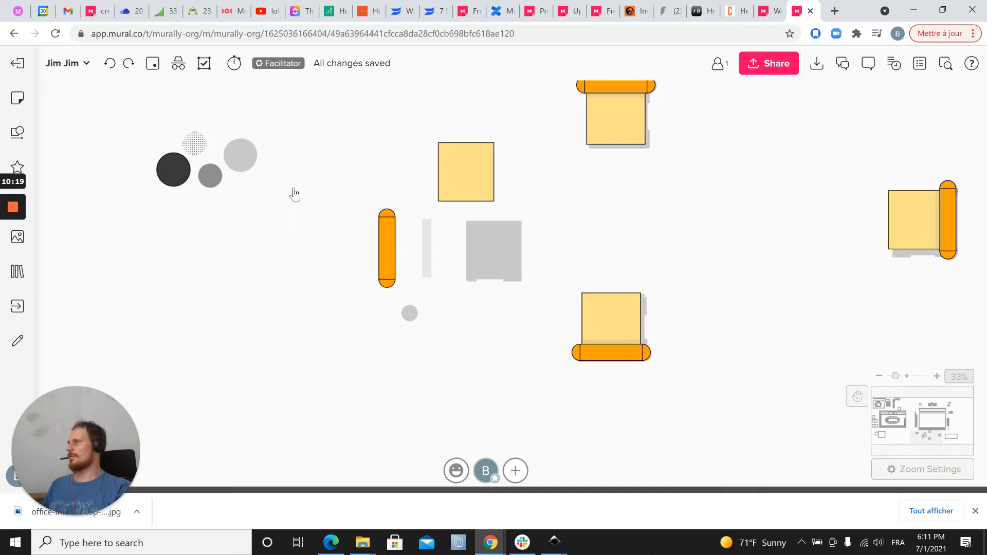
pyautogui.scroll(-2, 276, 153)
pyautogui.hotkey('ctrl', 'z')
# Send the orange bar behind its two end circles, and undo that reordering
pyautogui.click(202, 206)
pyautogui.moveTo(203, 207); pyautogui.dragTo(132, 328)
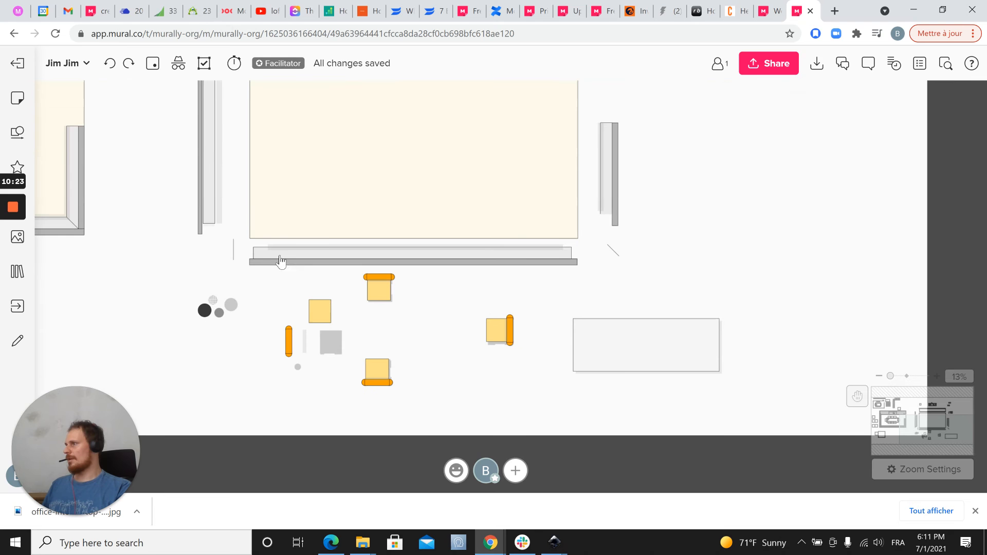
pyautogui.moveTo(252, 359); pyautogui.dragTo(265, 349)
pyautogui.scroll(12, 266, 351)
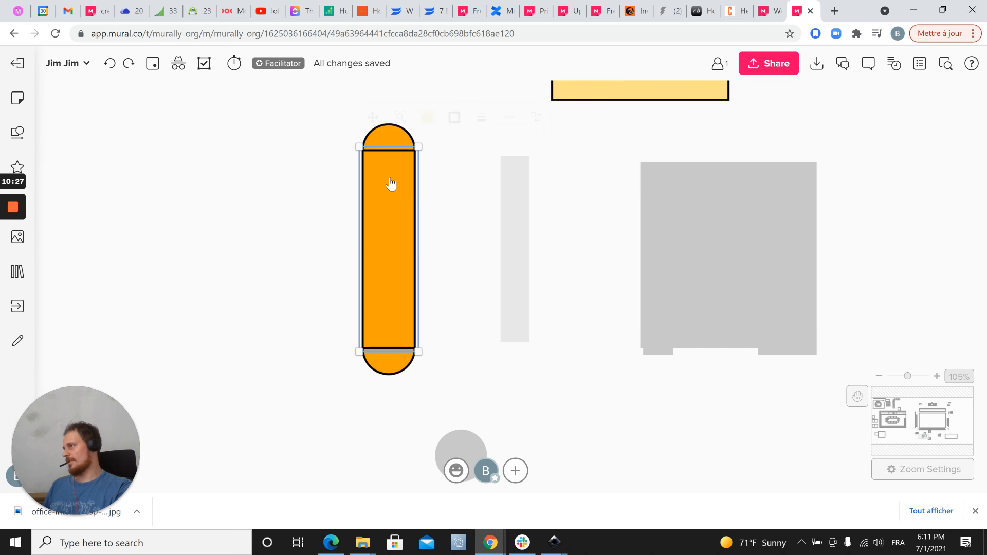
pyautogui.click(391, 183)
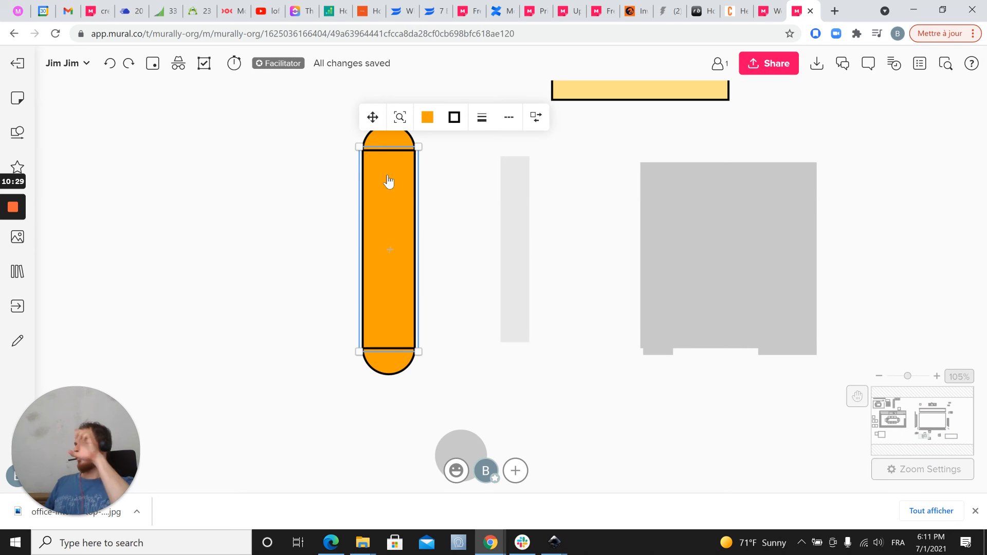
pyautogui.rightClick(376, 216)
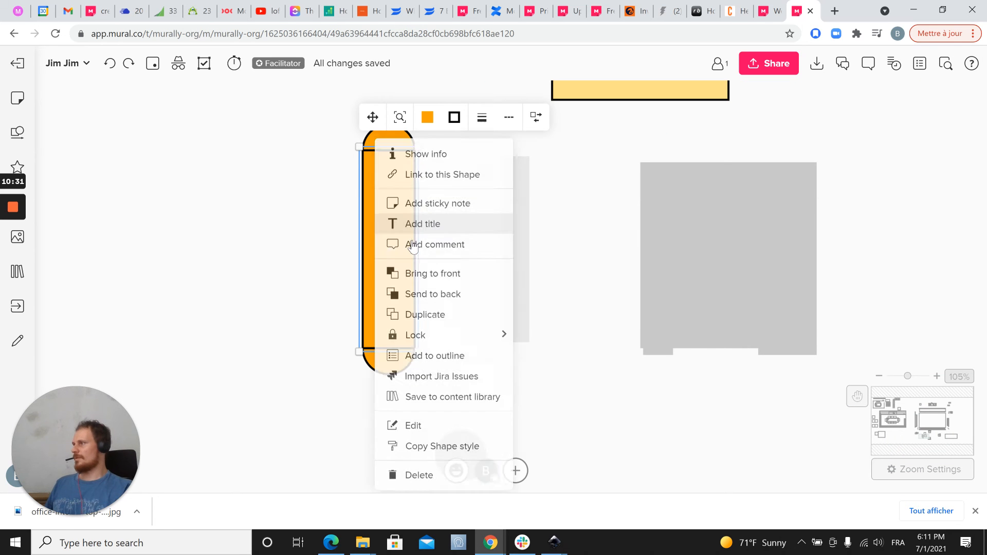
pyautogui.click(418, 292)
pyautogui.moveTo(305, 269); pyautogui.dragTo(292, 290)
pyautogui.click(365, 287)
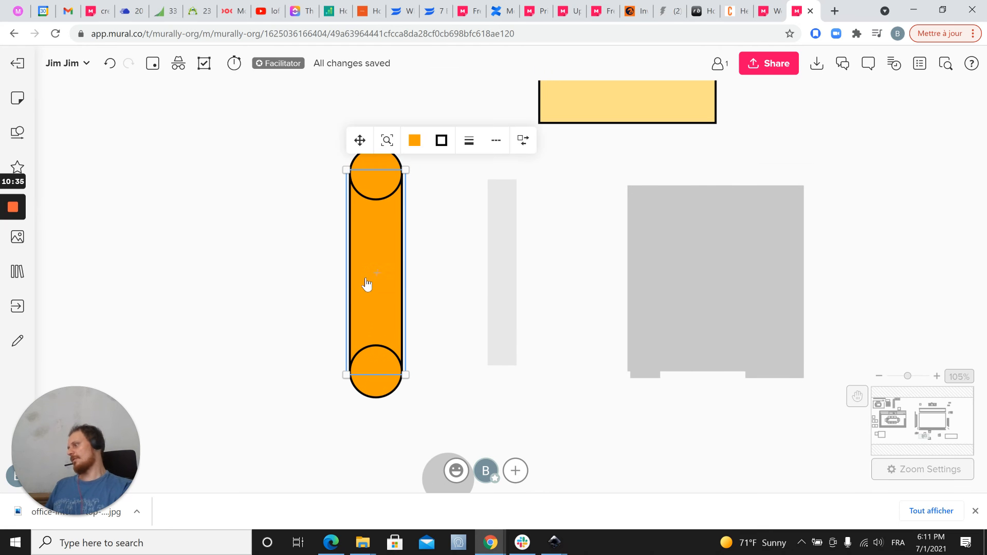
pyautogui.hotkey('ctrl', 'z')
# Move the light grey strip aside and place the grouped orange chair back over the left edge of the yellow seat square
pyautogui.scroll(-3, 296, 250)
pyautogui.scroll(-2, 291, 252)
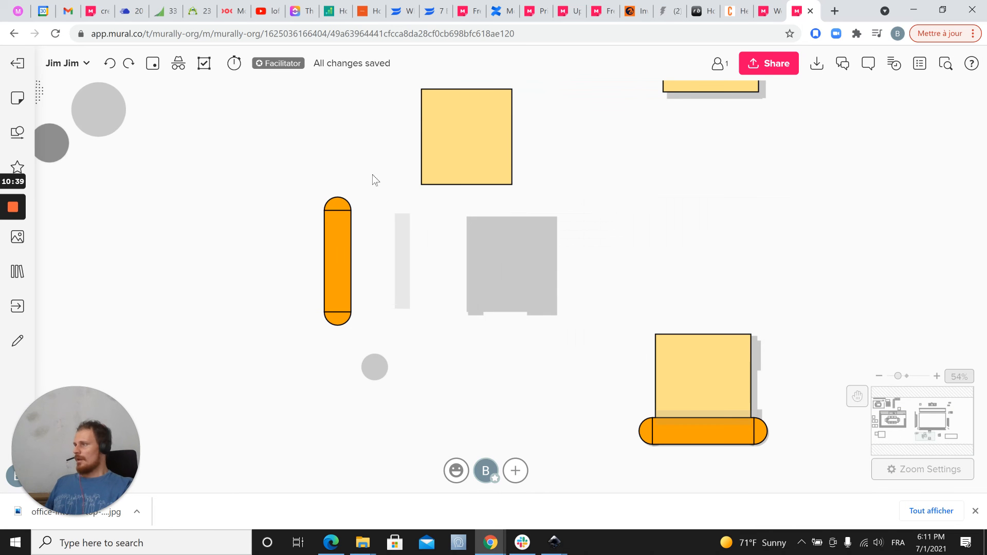
pyautogui.click(427, 152)
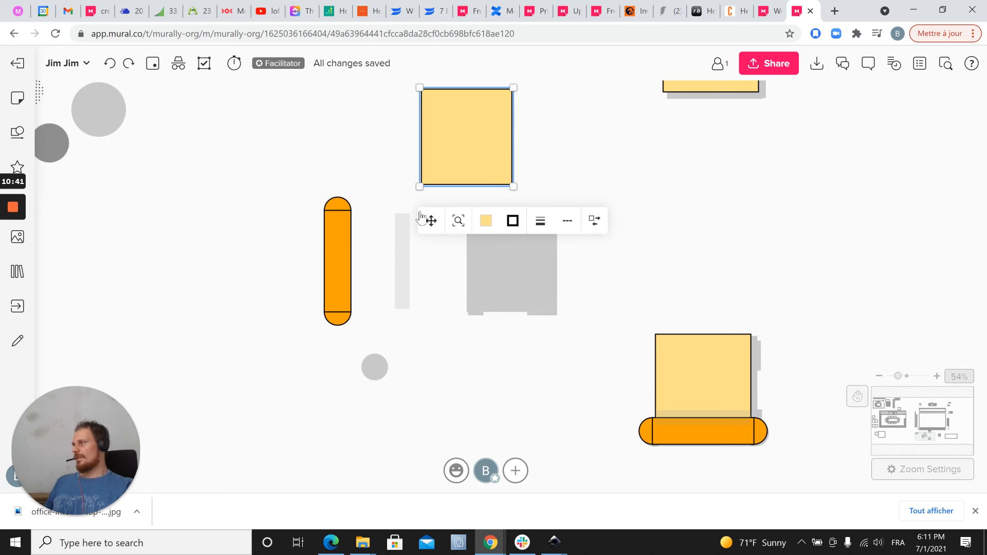
pyautogui.click(357, 141)
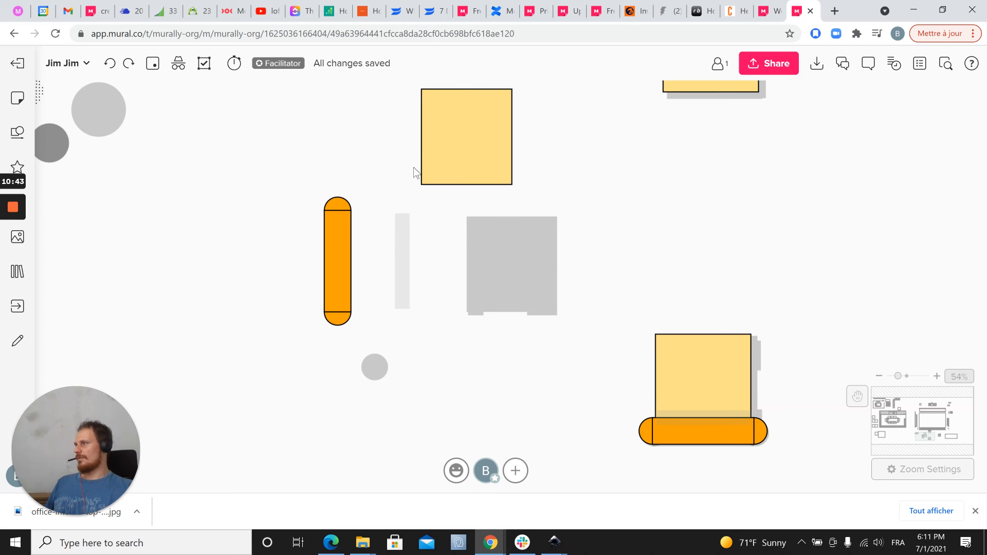
pyautogui.doubleClick(442, 146)
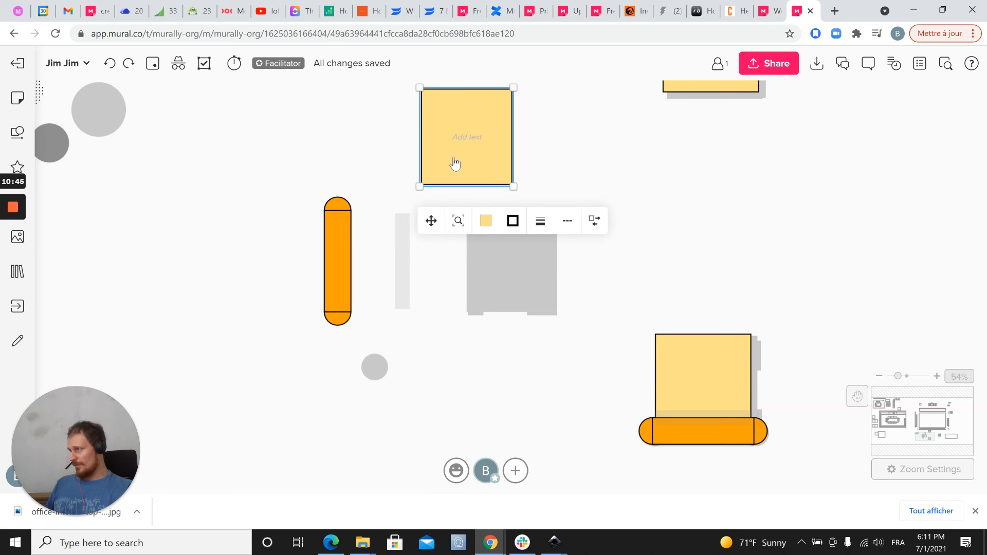
pyautogui.moveTo(406, 232); pyautogui.dragTo(272, 230)
pyautogui.moveTo(375, 164); pyautogui.dragTo(316, 340)
pyautogui.moveTo(345, 278); pyautogui.dragTo(420, 159)
pyautogui.moveTo(326, 184); pyautogui.dragTo(296, 219)
# Bring the orange chair back in front of the yellow seat
pyautogui.click(384, 189)
pyautogui.rightClick(383, 189)
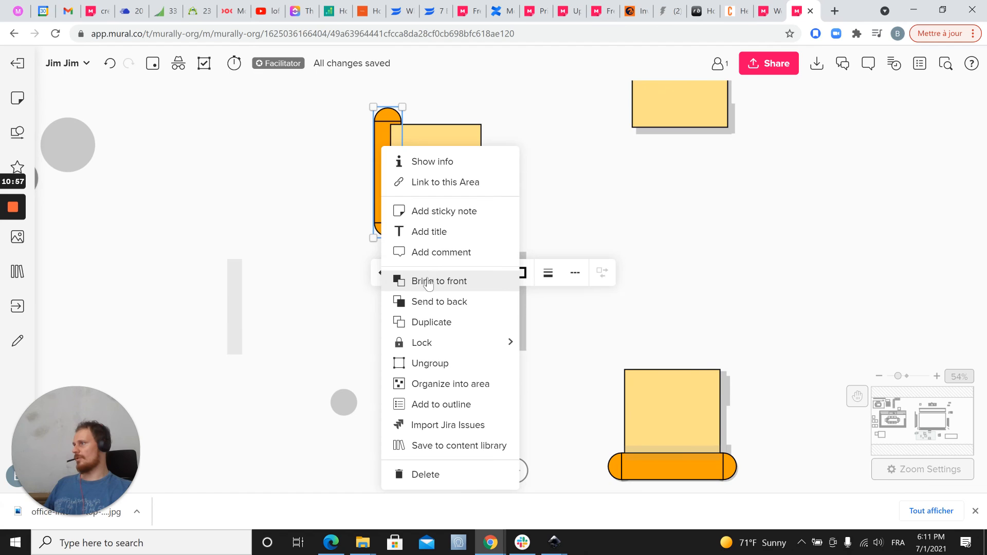
pyautogui.click(437, 281)
pyautogui.click(527, 161)
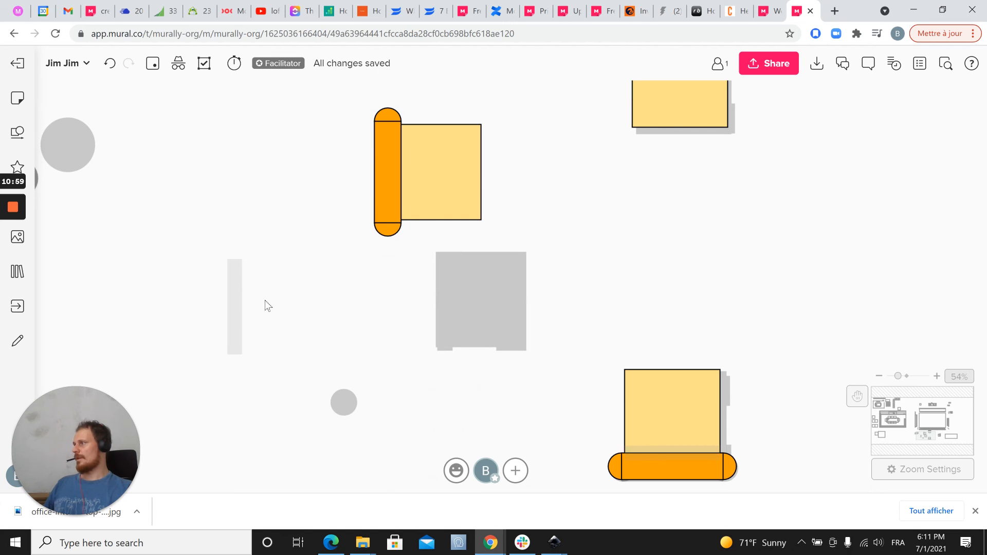
# Place the light grey strip on the yellow seat along the inner edge of the orange chair back as its shadow
pyautogui.click(240, 313)
pyautogui.moveTo(236, 315); pyautogui.dragTo(403, 181)
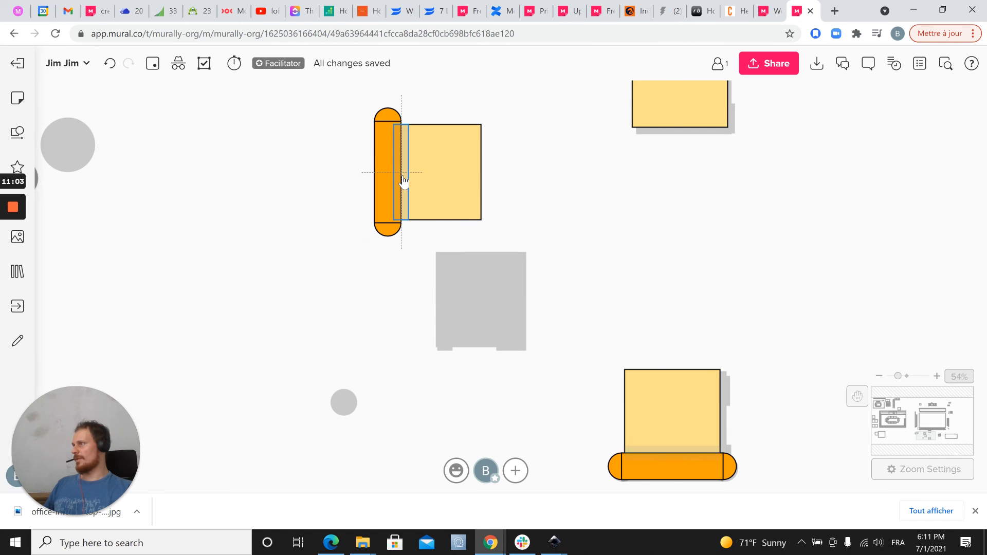
pyautogui.scroll(5, 412, 196)
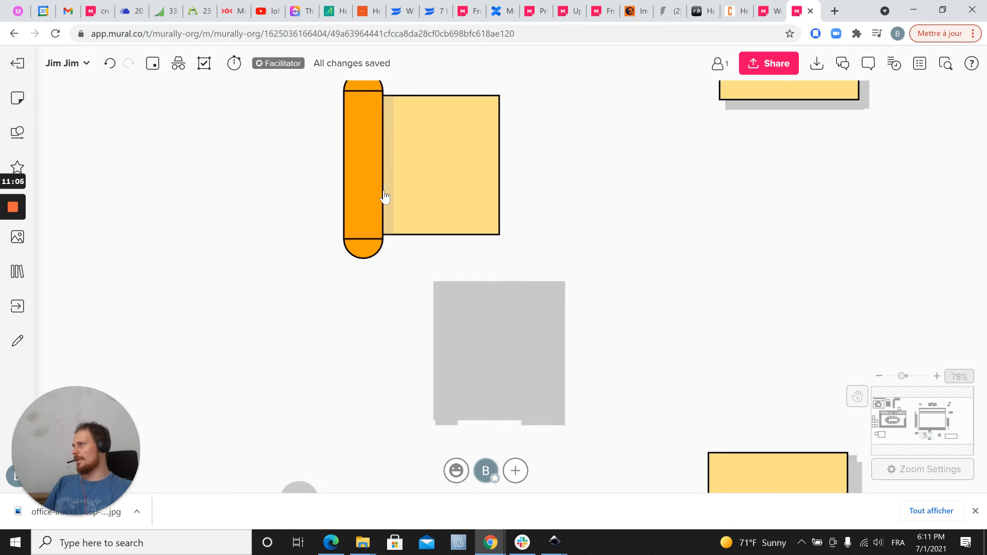
pyautogui.moveTo(240, 199); pyautogui.dragTo(222, 217)
# Bring the grey shadow strip to the front of the chair, and undo that reordering
pyautogui.scroll(-3, 221, 216)
pyautogui.click(341, 215)
pyautogui.rightClick(341, 215)
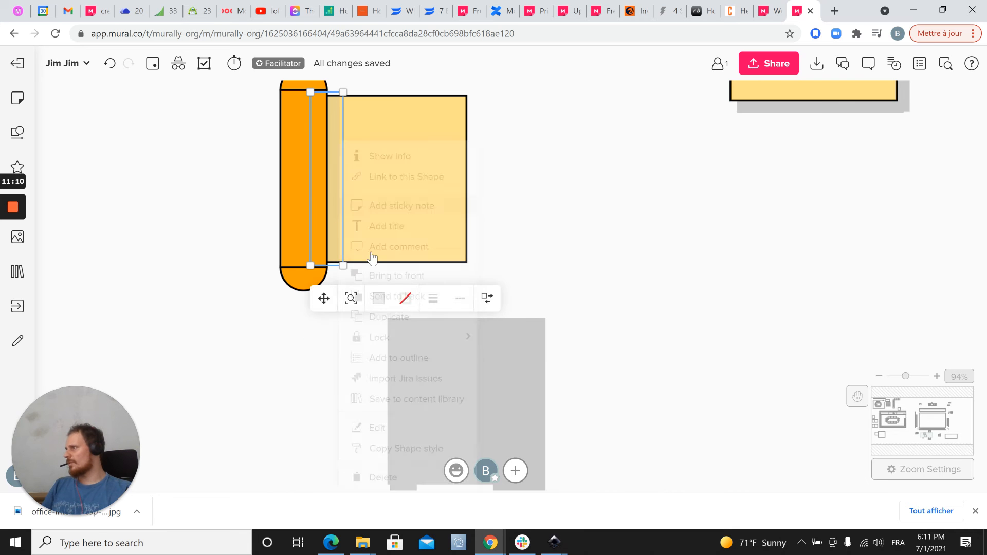
pyautogui.click(395, 274)
pyautogui.click(563, 223)
pyautogui.scroll(-5, 563, 223)
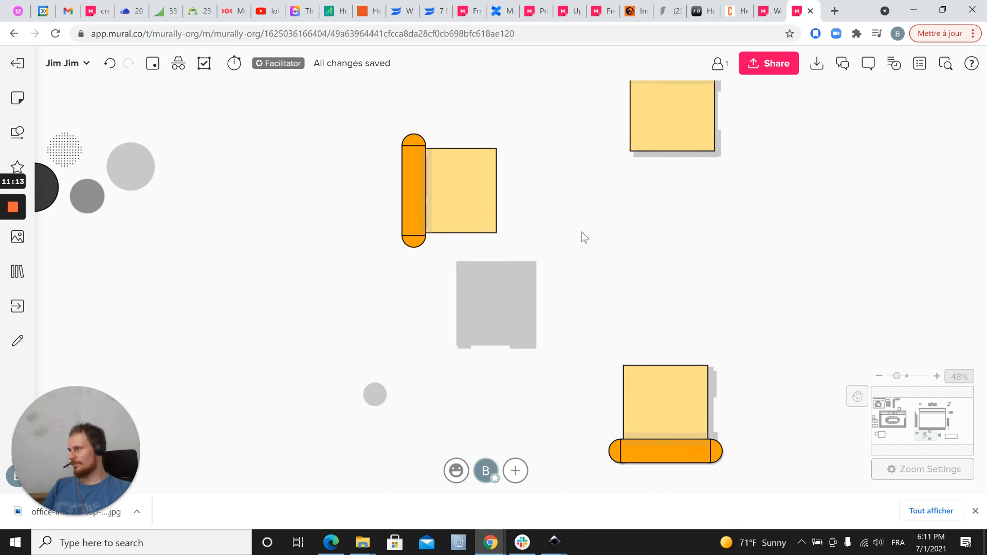
pyautogui.hotkey('ctrl', 'z')
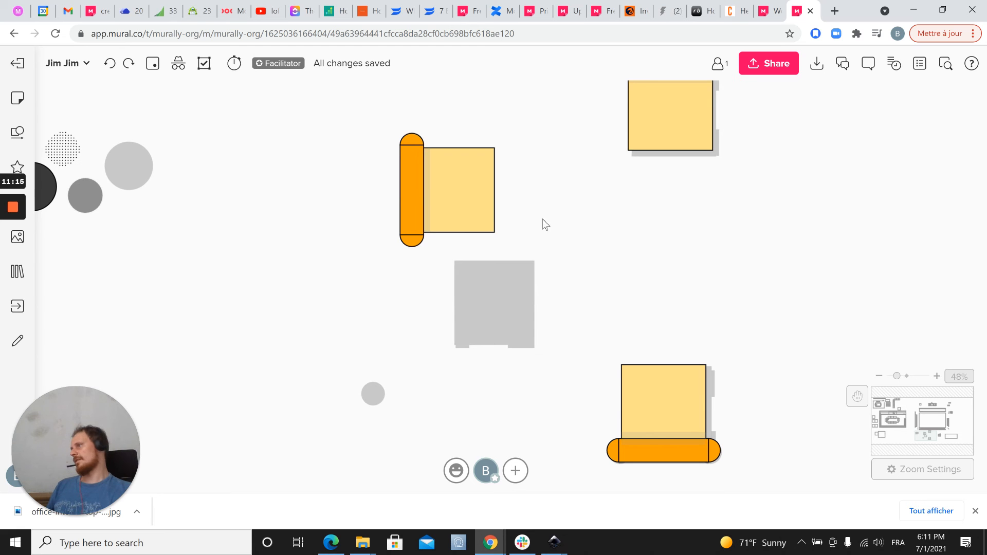
# Place the light grey circle behind the lower rounded end of the orange chair back, offset slightly right and down as its shadow
pyautogui.scroll(2, 516, 289)
pyautogui.click(503, 301)
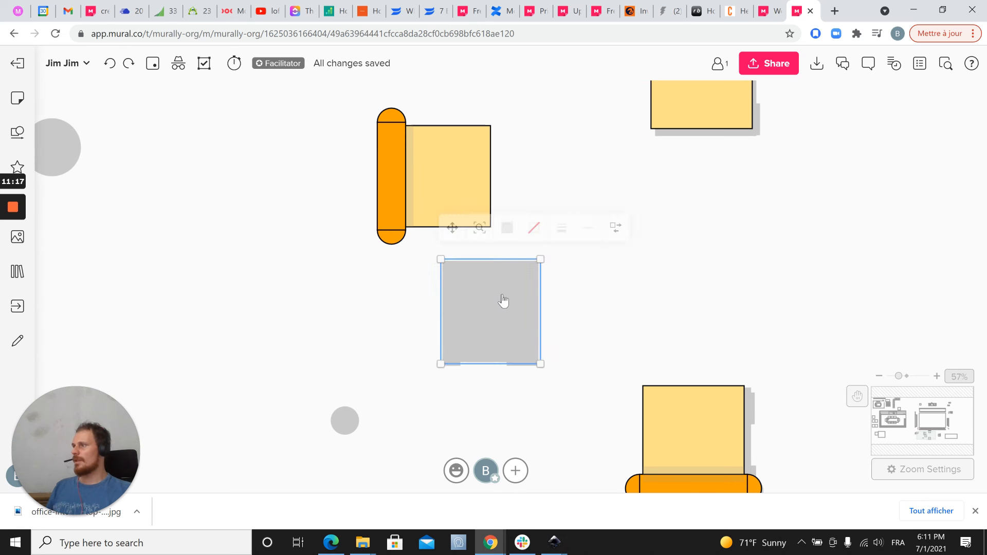
pyautogui.click(346, 419)
pyautogui.moveTo(346, 419); pyautogui.dragTo(390, 216)
pyautogui.scroll(5, 389, 216)
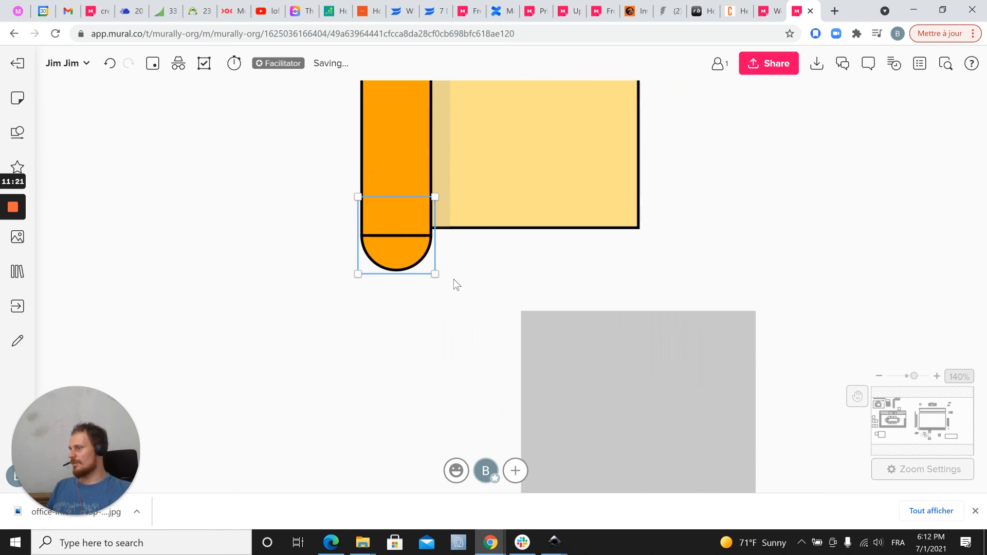
pyautogui.press('Right')
pyautogui.press('Right')
pyautogui.press('Down')
pyautogui.press('Down')
pyautogui.click(381, 364)
# Move the large light grey square behind the yellow seat, offset toward its lower right as the seat's shadow
pyautogui.scroll(-4, 381, 364)
pyautogui.moveTo(489, 360); pyautogui.dragTo(426, 147)
pyautogui.click(578, 240)
pyautogui.scroll(-2, 580, 282)
pyautogui.scroll(5, 498, 308)
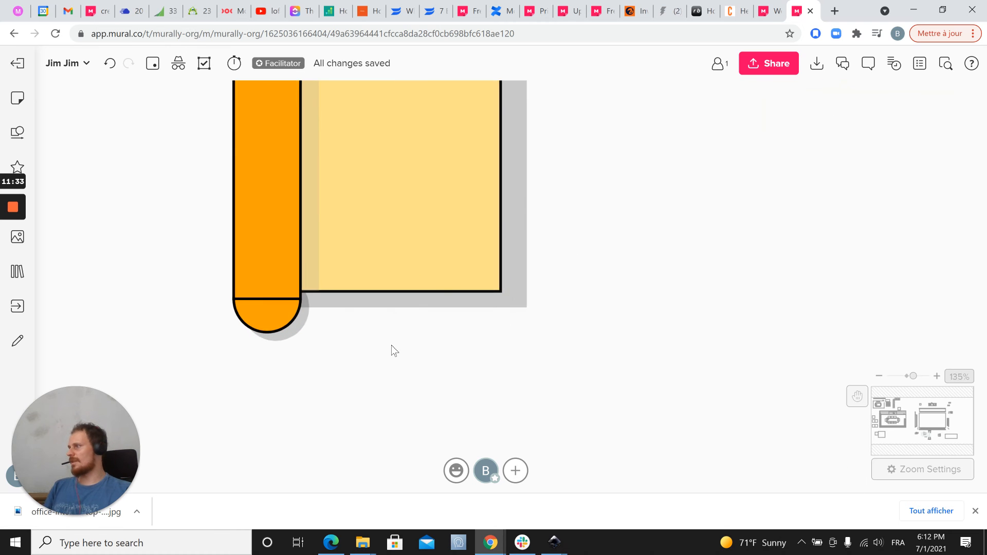
pyautogui.scroll(3, 391, 344)
pyautogui.click(309, 307)
pyautogui.click(321, 309)
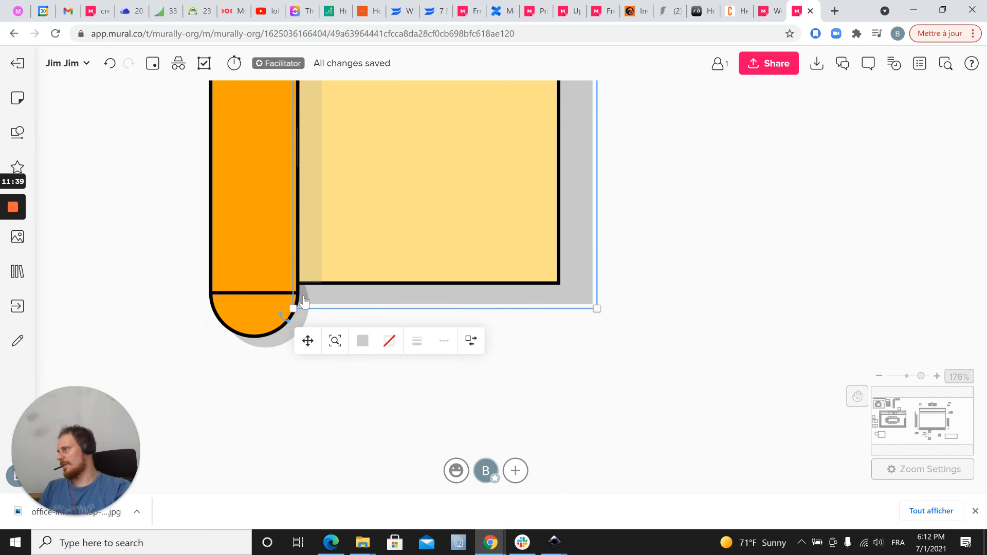
# Move the two small grey strips to the lower edge of the seat's shadow, one near each end
pyautogui.scroll(-2, 397, 383)
pyautogui.scroll(-6, 622, 340)
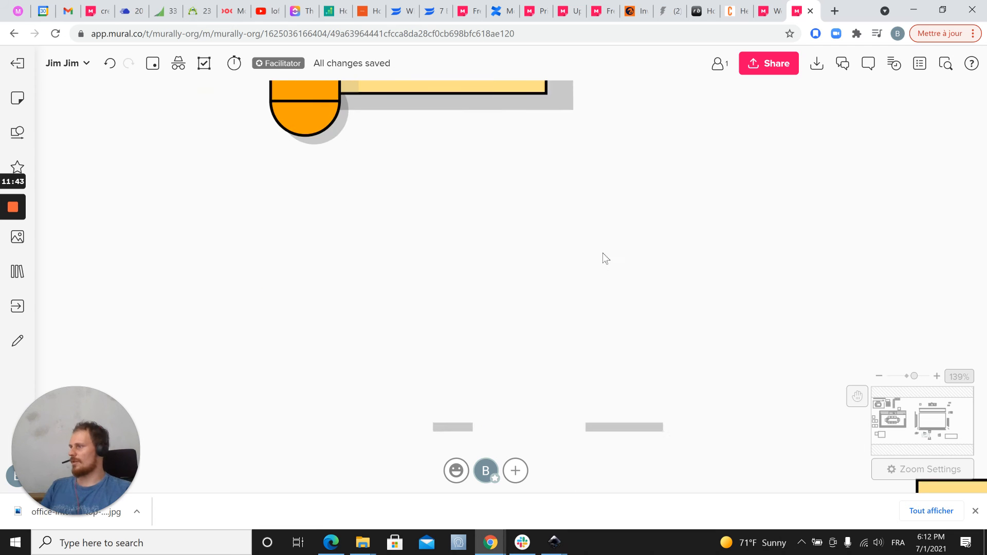
pyautogui.scroll(-1, 631, 270)
pyautogui.moveTo(691, 323); pyautogui.dragTo(446, 417)
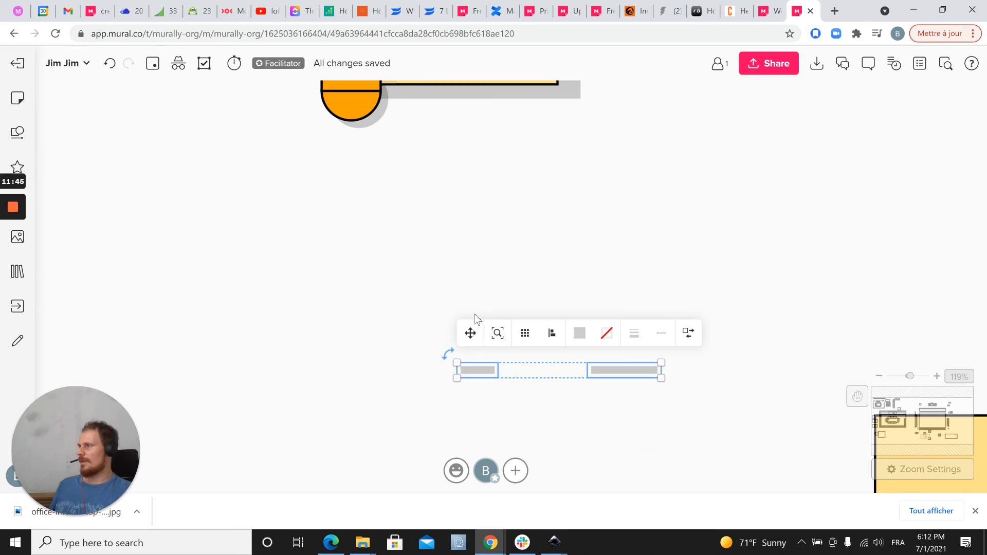
pyautogui.moveTo(469, 332); pyautogui.dragTo(430, 113)
pyautogui.moveTo(362, 244); pyautogui.dragTo(368, 383)
pyautogui.click(570, 325)
pyautogui.moveTo(556, 290); pyautogui.dragTo(535, 285)
pyautogui.click(443, 332)
pyautogui.moveTo(443, 331); pyautogui.dragTo(406, 278)
pyautogui.click(408, 301)
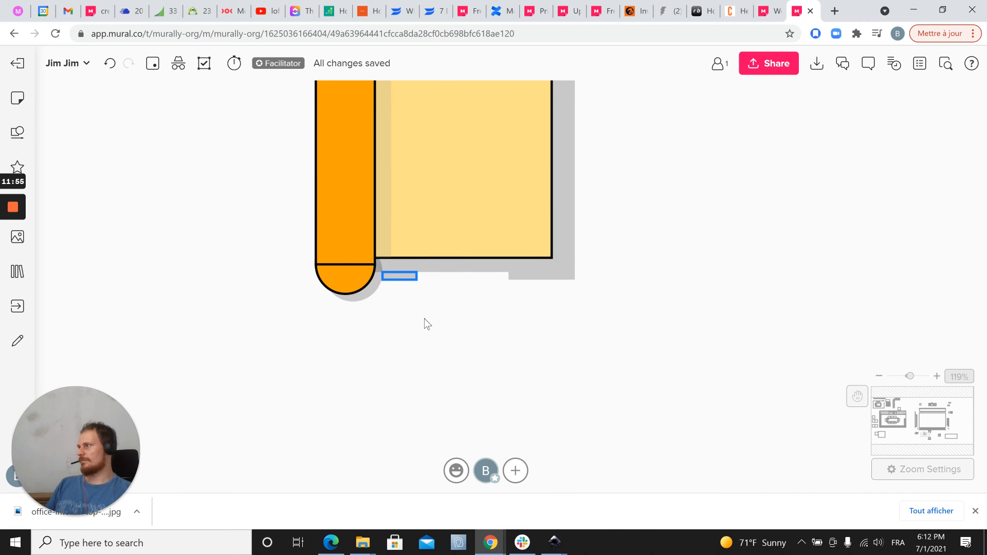
# Select each of the four complete chairs with all its shapes, one chair at a time
pyautogui.scroll(-10, 446, 340)
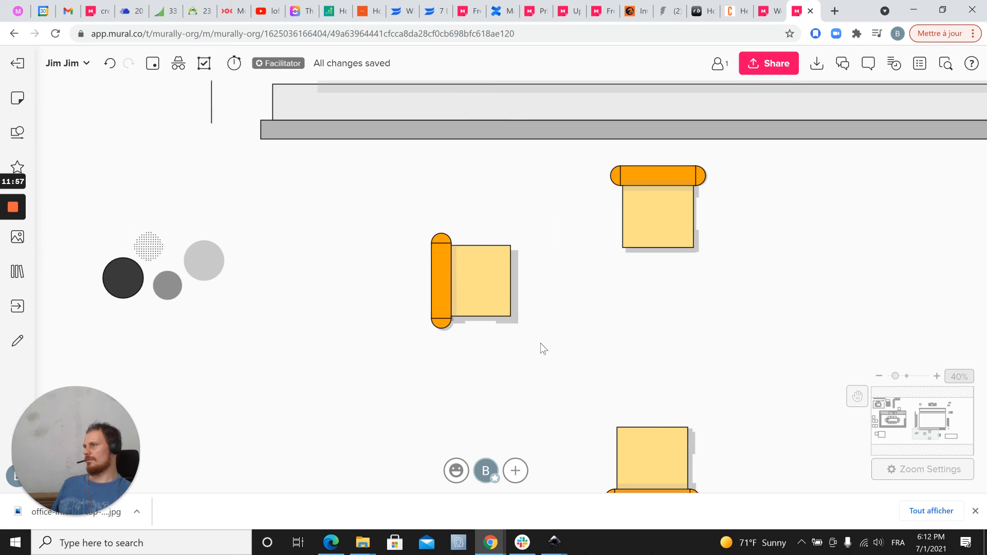
pyautogui.moveTo(401, 232); pyautogui.dragTo(538, 374)
pyautogui.scroll(-5, 504, 363)
pyautogui.click(652, 355)
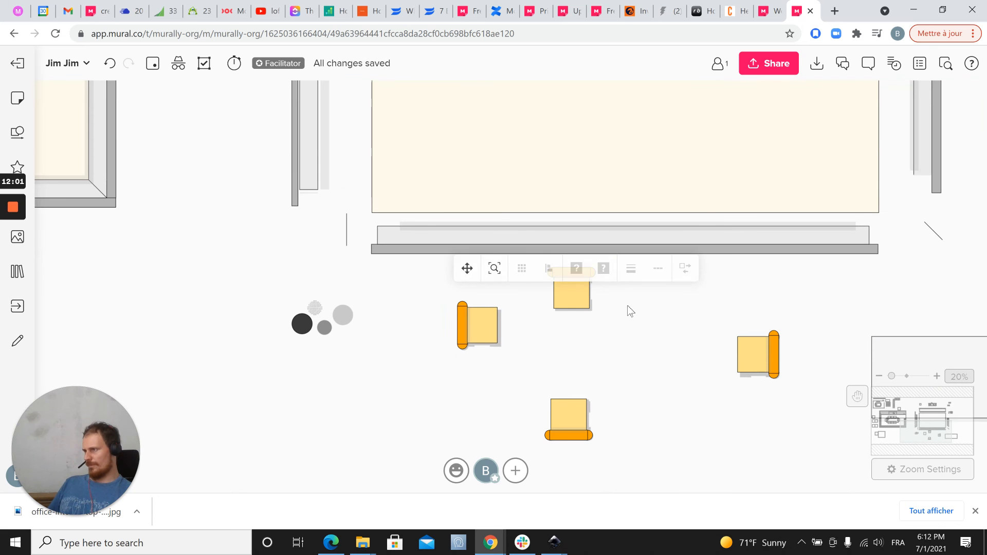
pyautogui.moveTo(615, 344); pyautogui.dragTo(539, 263)
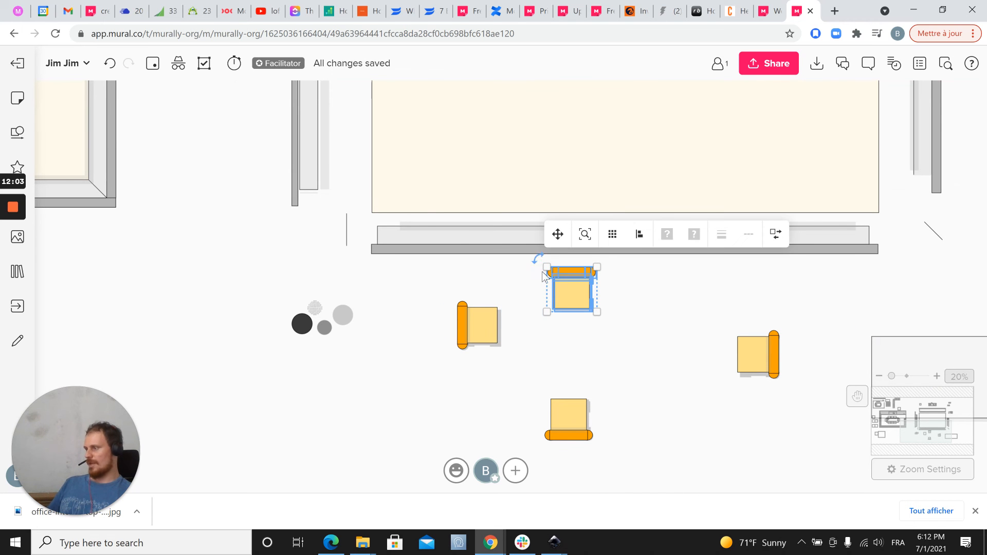
pyautogui.click(668, 352)
pyautogui.moveTo(705, 312); pyautogui.dragTo(807, 424)
pyautogui.click(664, 400)
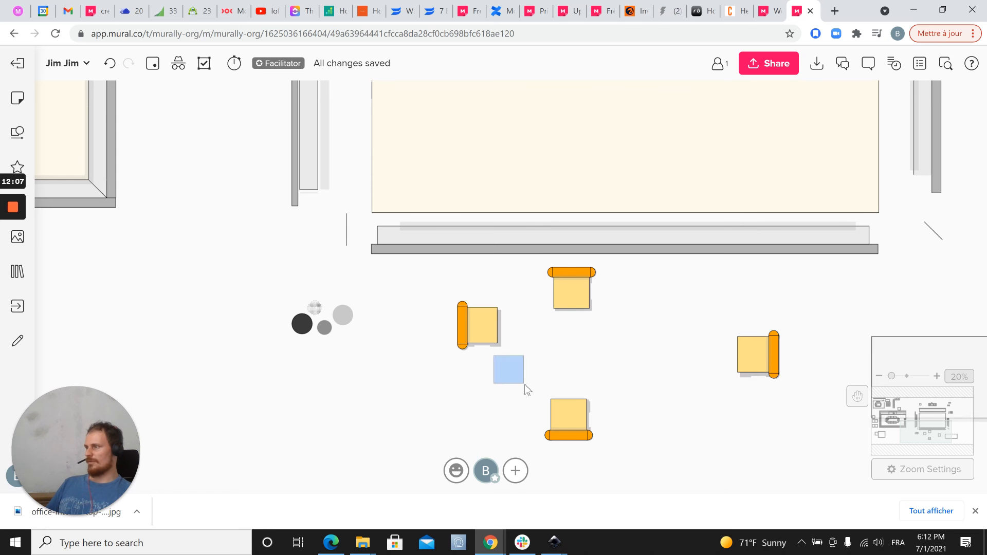
pyautogui.moveTo(525, 384); pyautogui.dragTo(633, 466)
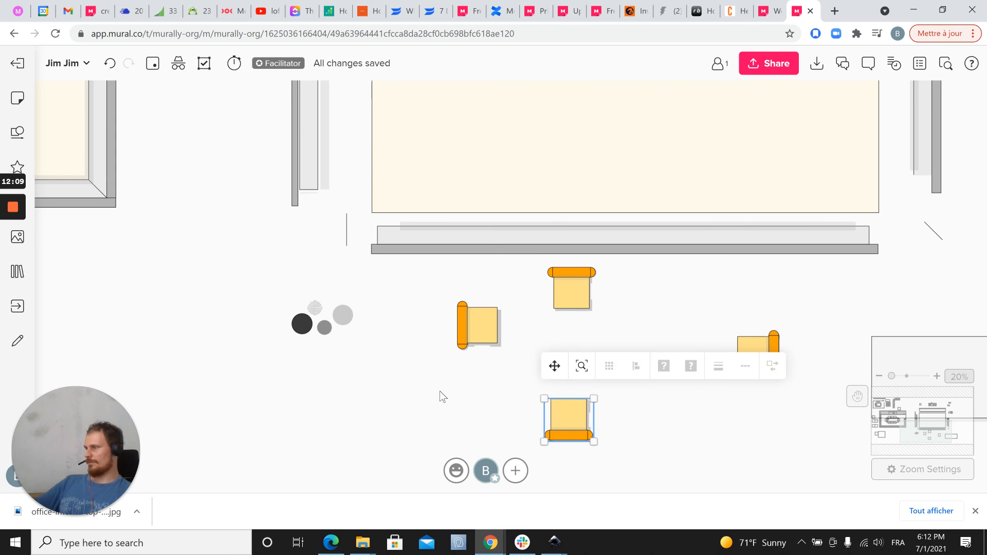
# Examine the dotted circle beside the dark and grey circles, selecting single dots to show what it is made of
pyautogui.scroll(5, 399, 389)
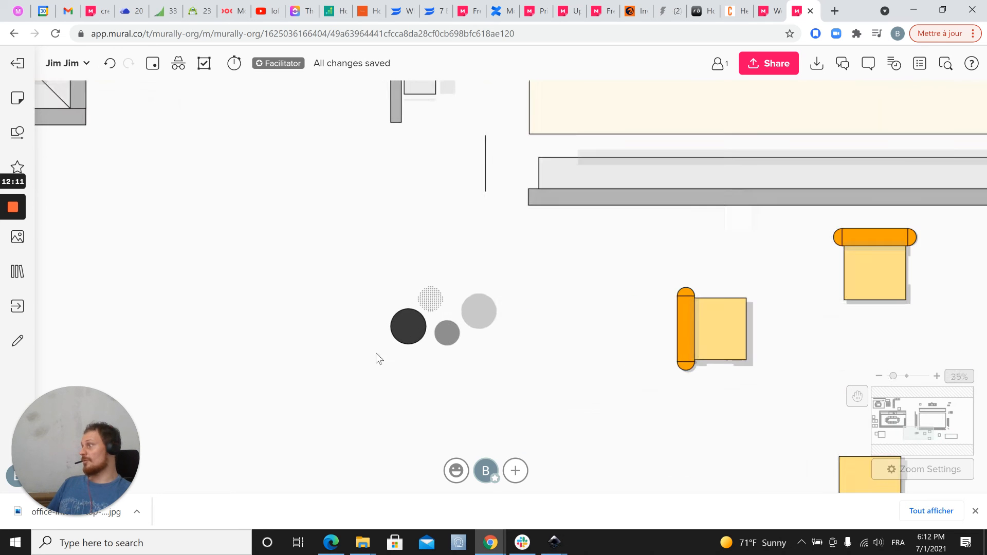
pyautogui.scroll(2, 390, 288)
pyautogui.hscroll(1, 360, 259)
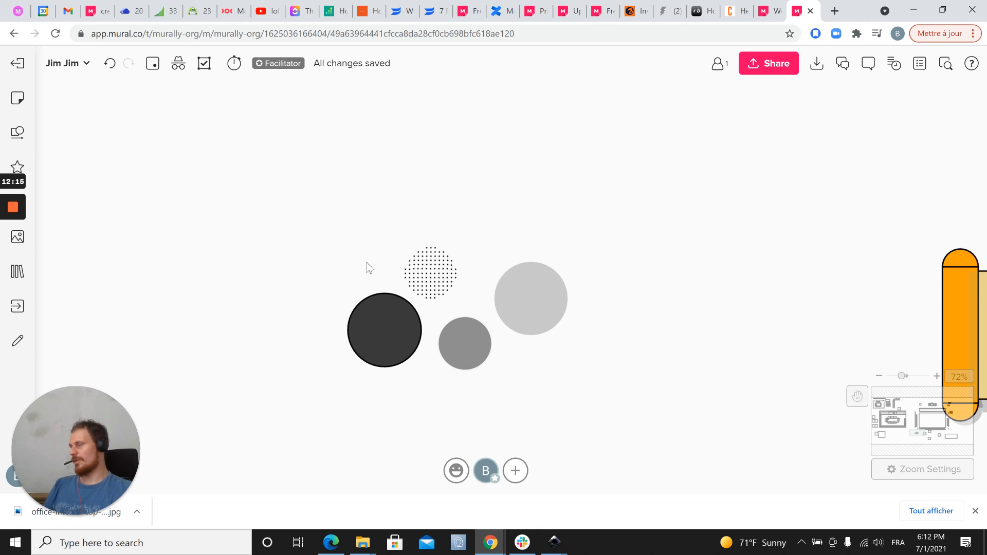
pyautogui.scroll(4, 464, 318)
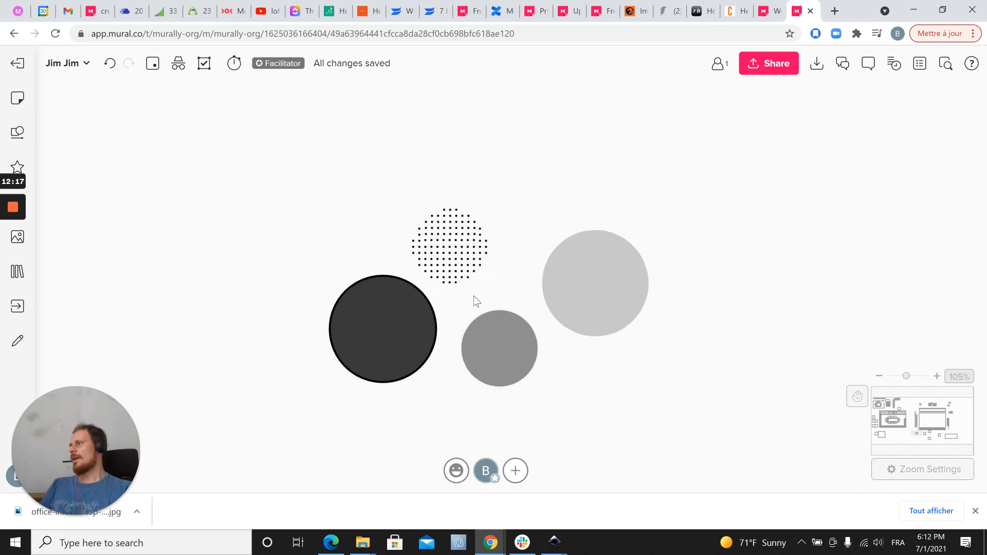
pyautogui.scroll(3, 436, 257)
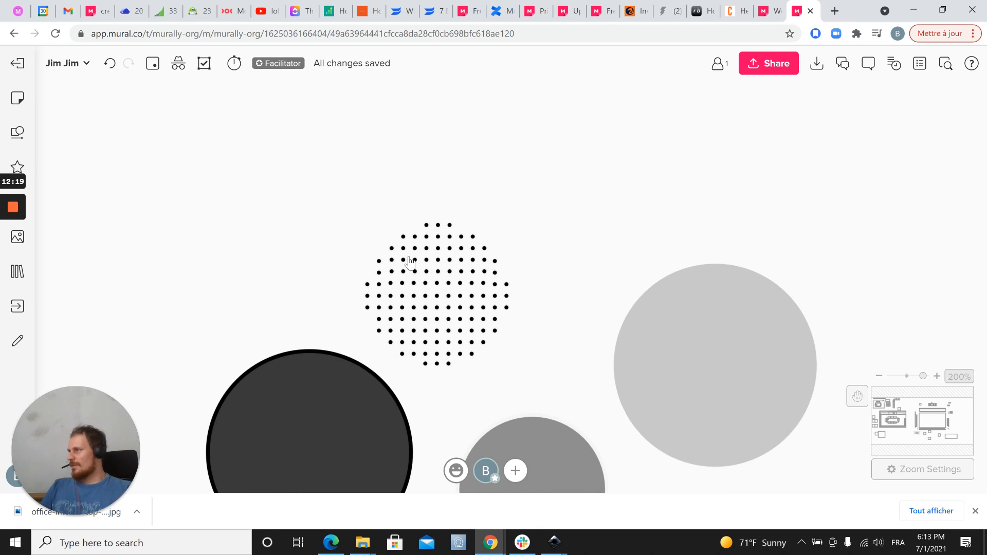
pyautogui.click(420, 262)
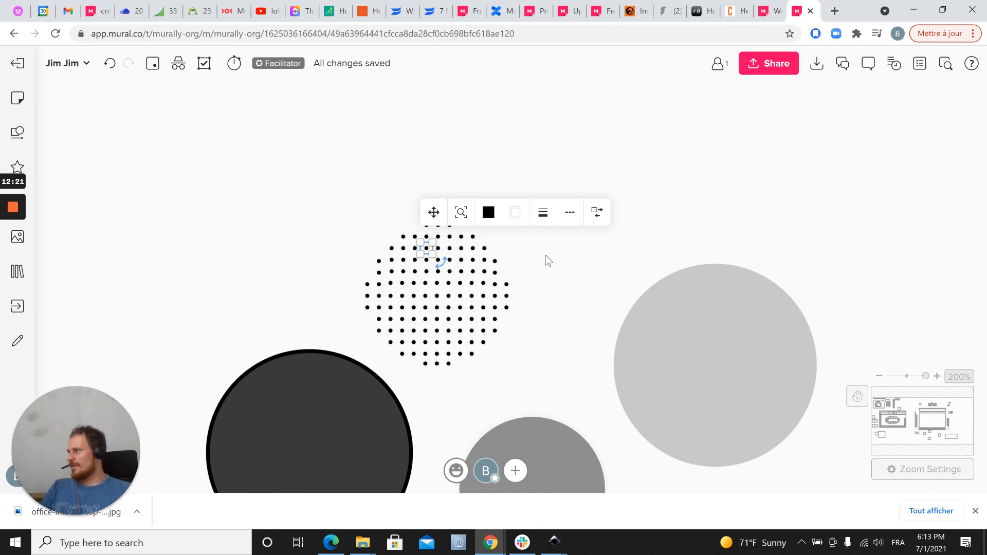
pyautogui.click(440, 282)
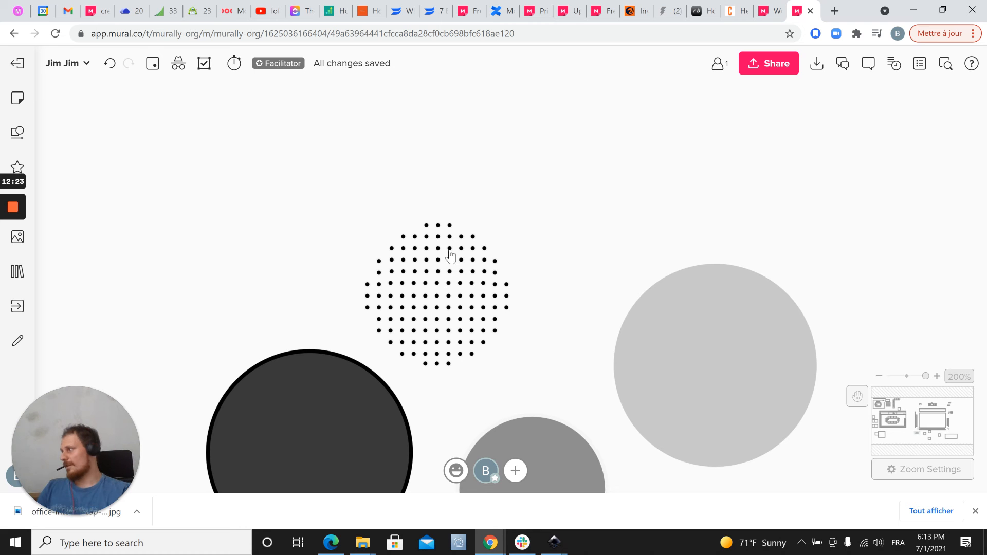
pyautogui.scroll(-2, 391, 227)
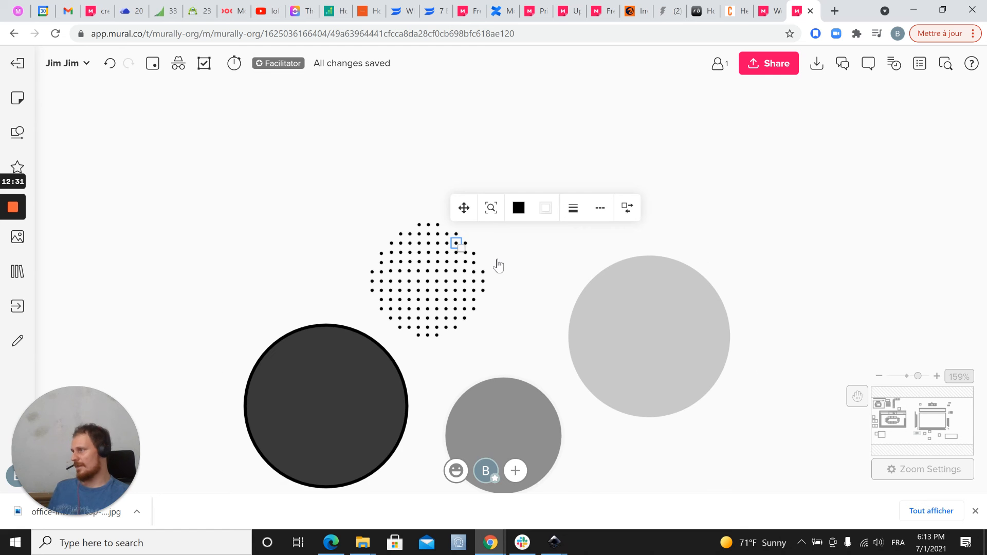
pyautogui.scroll(2, 497, 261)
pyautogui.click(516, 271)
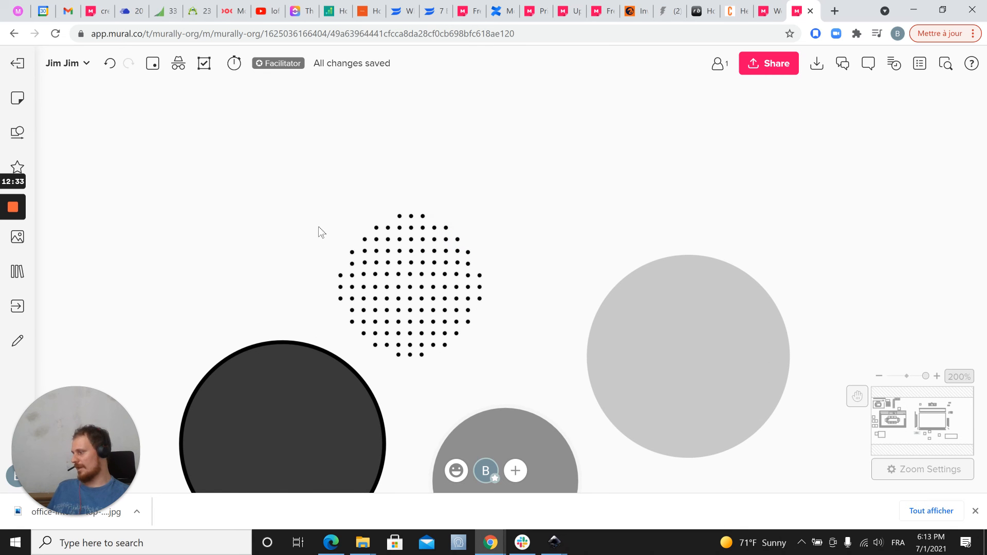
pyautogui.scroll(-3, 307, 230)
pyautogui.scroll(-1, 309, 229)
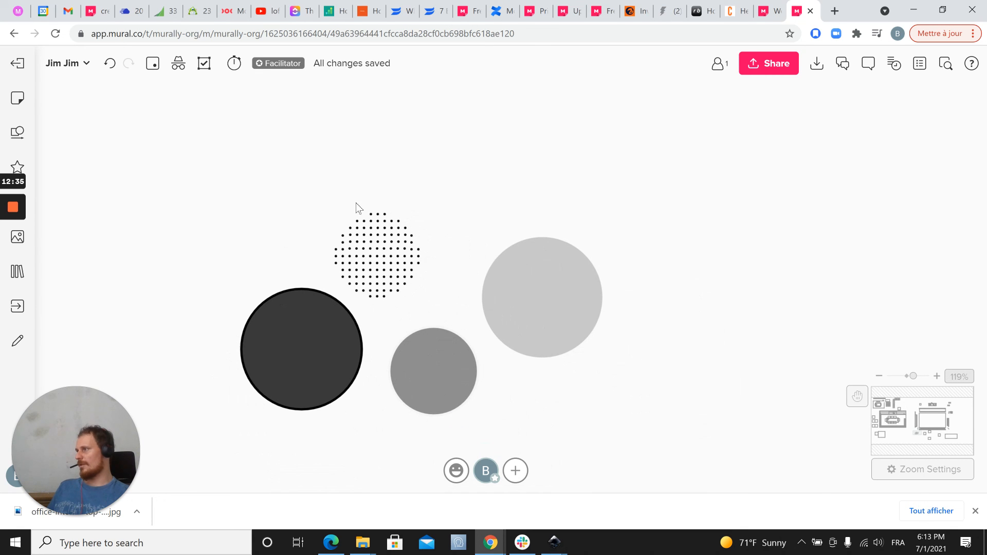
# Select all dots of the dotted circle, enlarge them together and move them up and left of the grey circles
pyautogui.moveTo(449, 193); pyautogui.dragTo(330, 308)
pyautogui.scroll(-3, 331, 324)
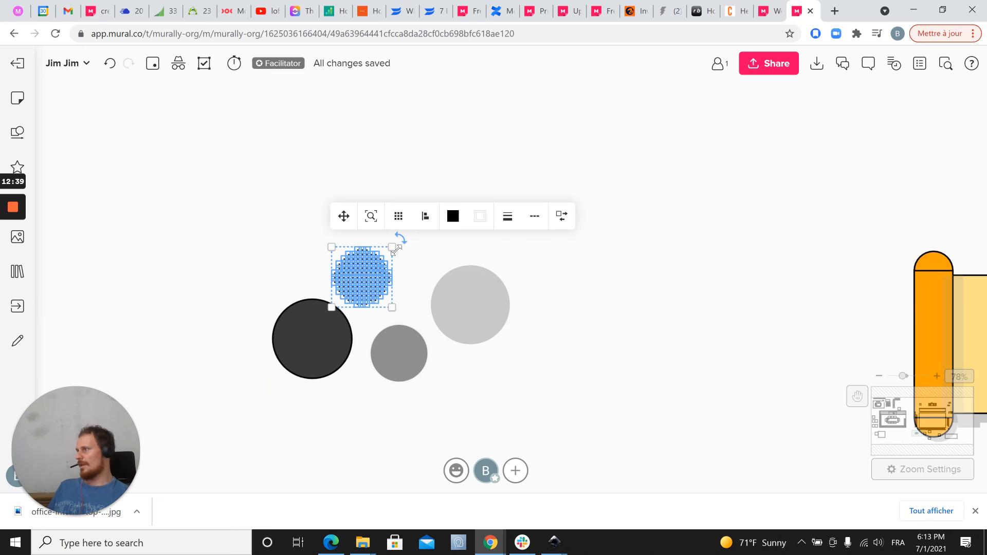
pyautogui.moveTo(396, 249); pyautogui.dragTo(569, 153)
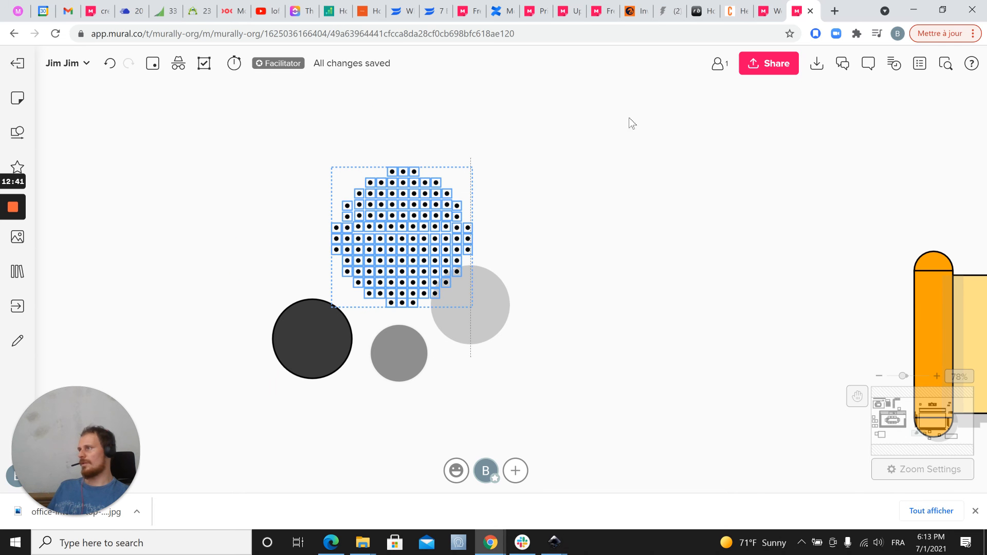
pyautogui.moveTo(630, 119); pyautogui.dragTo(637, 210)
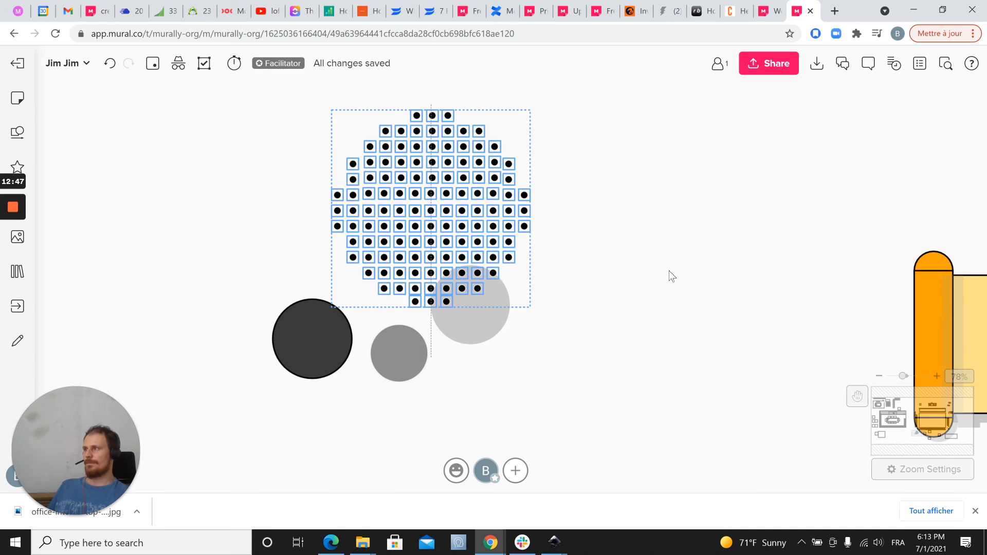
pyautogui.scroll(-5, 668, 271)
pyautogui.moveTo(634, 267); pyautogui.dragTo(607, 296)
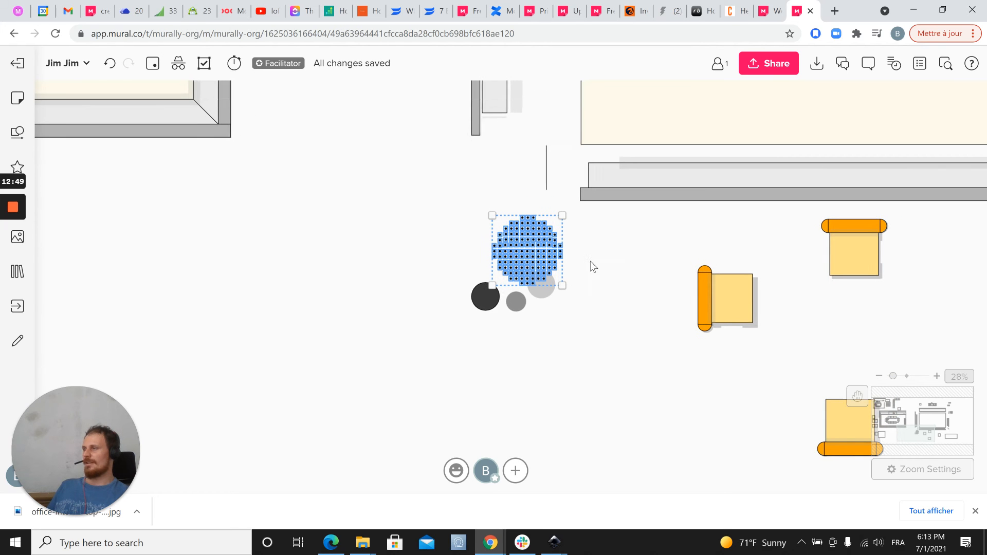
pyautogui.moveTo(501, 184); pyautogui.dragTo(439, 170)
# Examine the border colour of individual dots in the enlarged dotted circle
pyautogui.scroll(10, 453, 251)
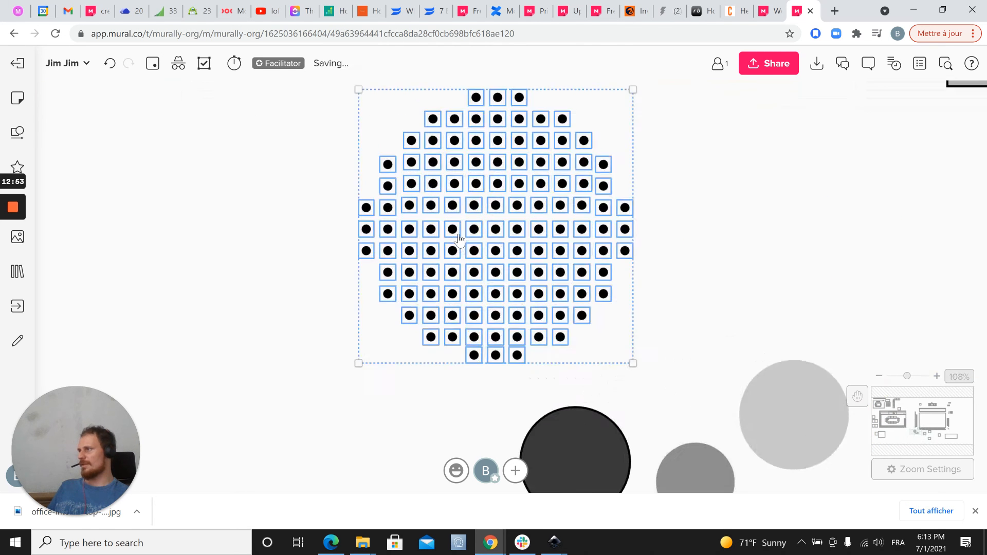
pyautogui.click(640, 227)
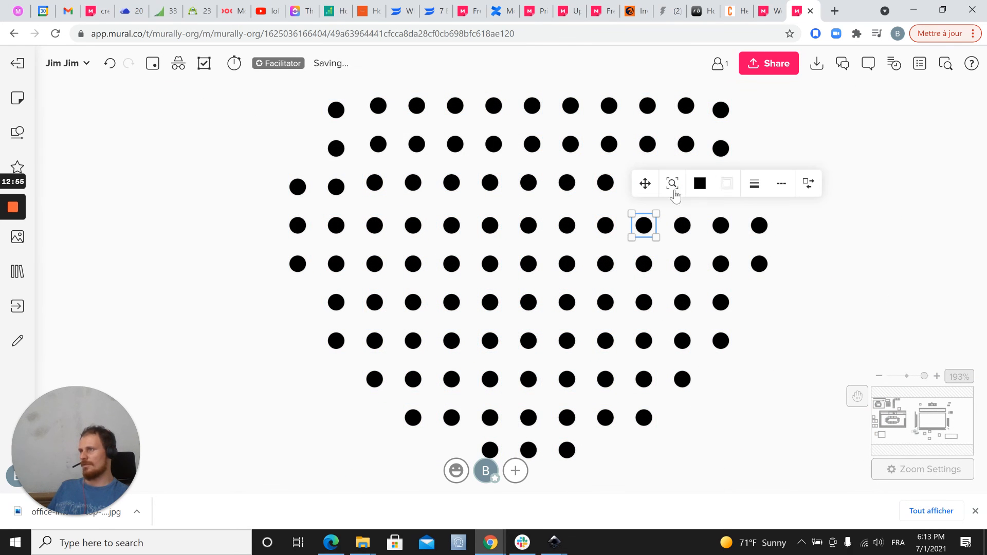
pyautogui.click(727, 186)
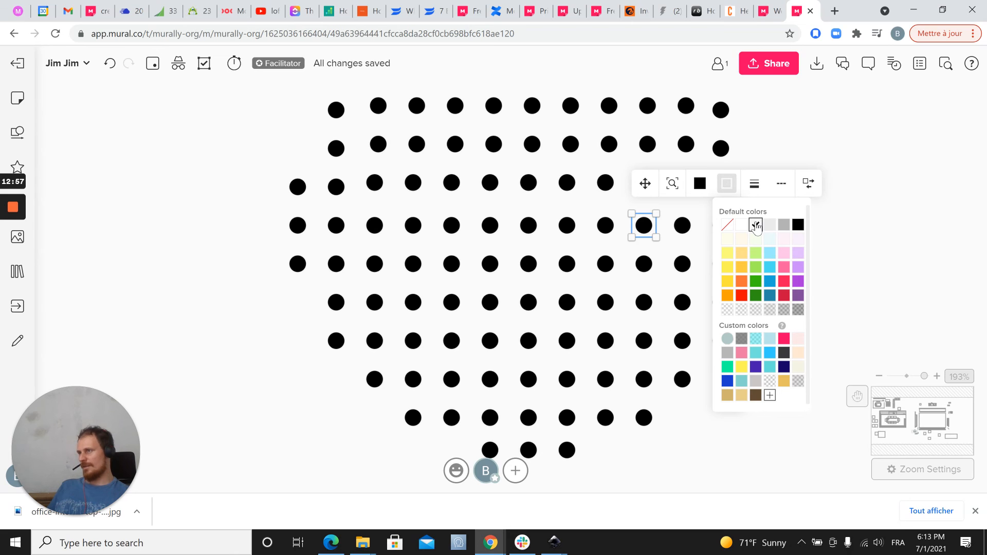
pyautogui.scroll(-4, 469, 267)
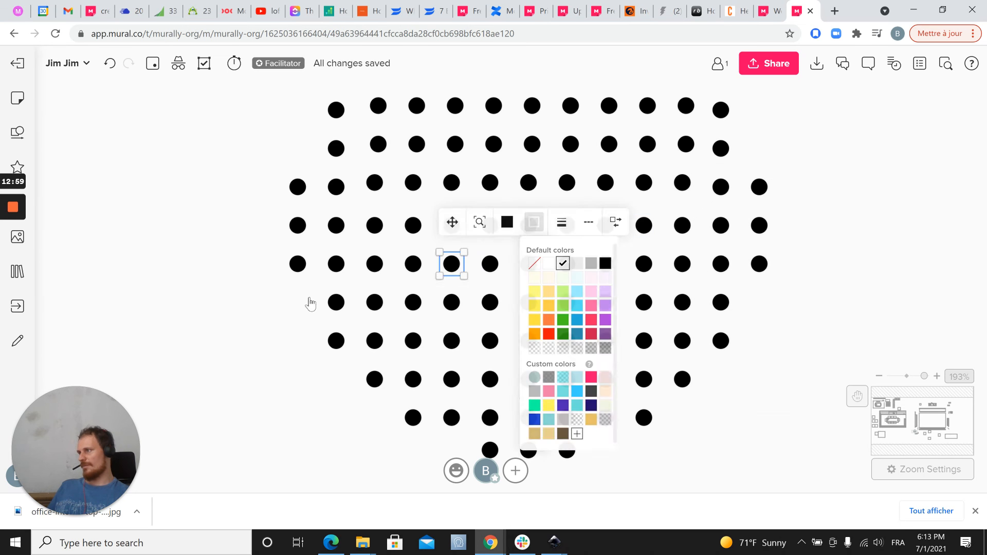
pyautogui.scroll(-3, 278, 303)
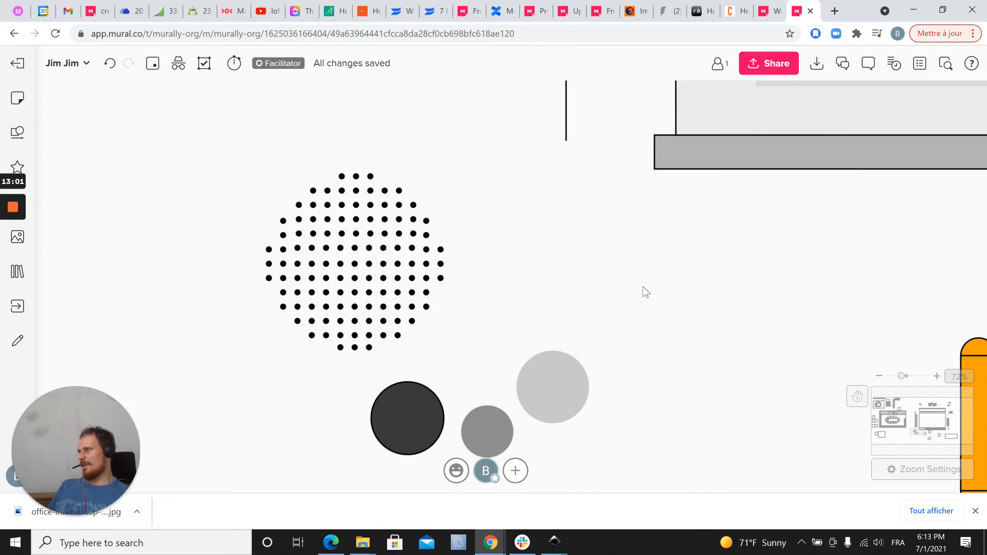
pyautogui.moveTo(604, 284); pyautogui.dragTo(598, 268)
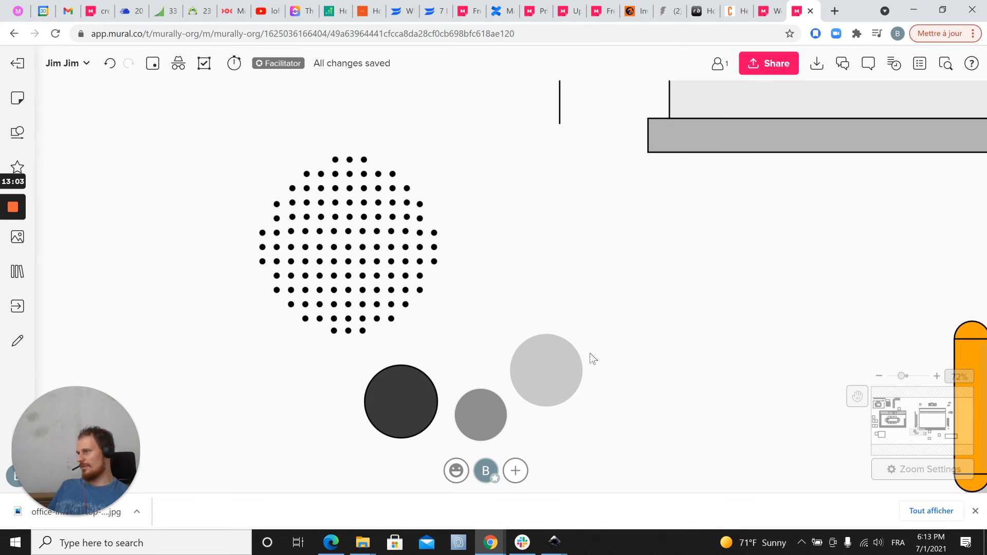
pyautogui.moveTo(650, 352); pyautogui.dragTo(652, 338)
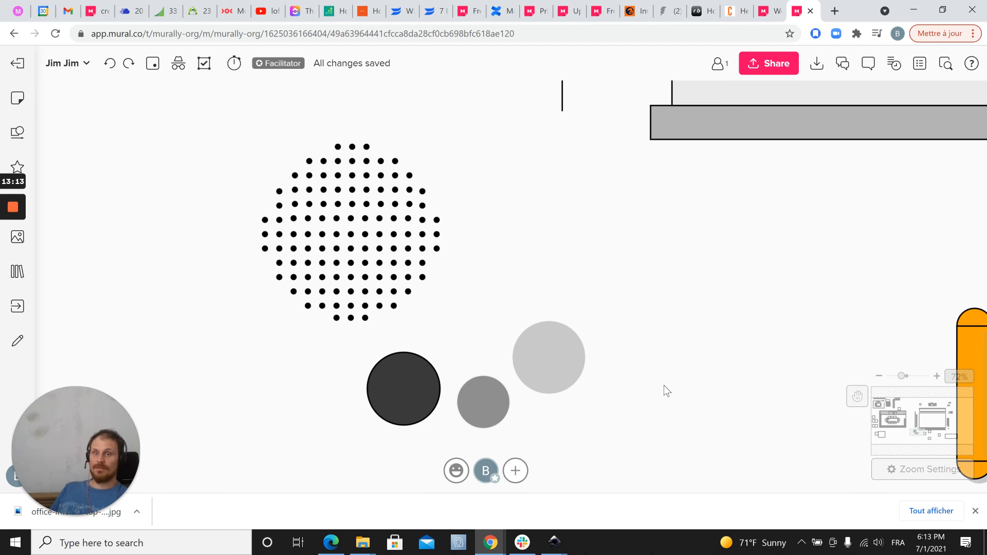
# Undo the move and the enlargement of the dotted circle
pyautogui.scroll(3, 669, 356)
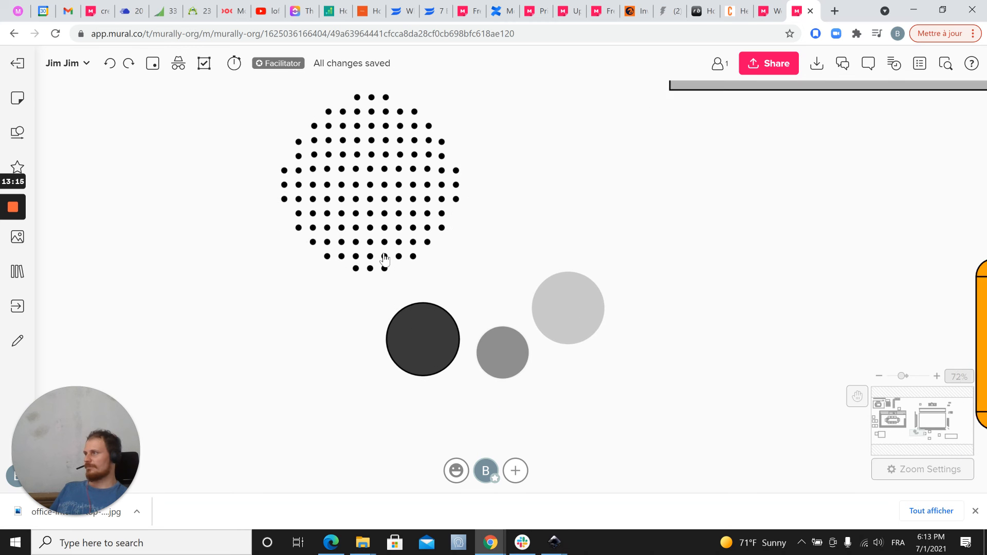
pyautogui.hotkey('ctrl', 'z')
pyautogui.hotkey('ctrl', 'z')
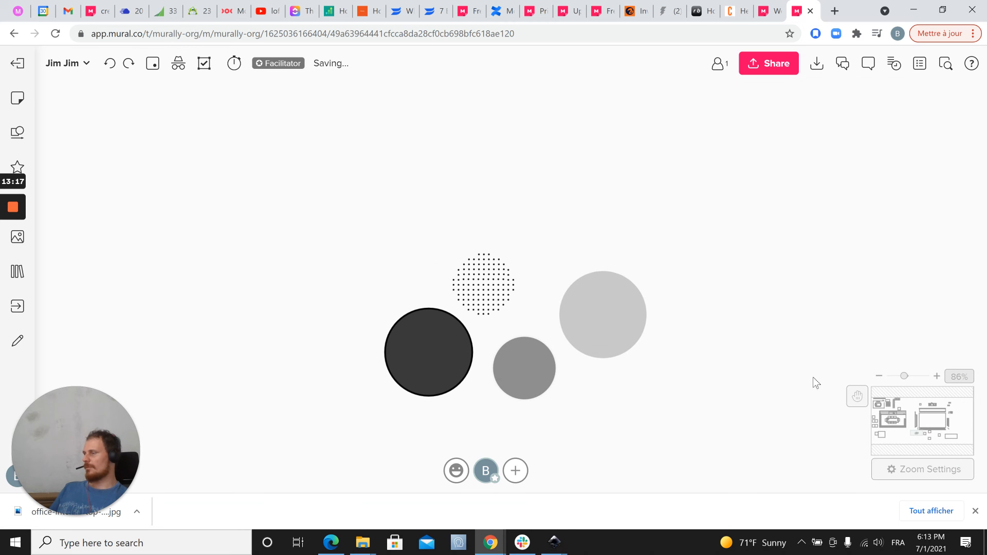
pyautogui.scroll(5, 659, 411)
pyautogui.moveTo(390, 358); pyautogui.dragTo(422, 354)
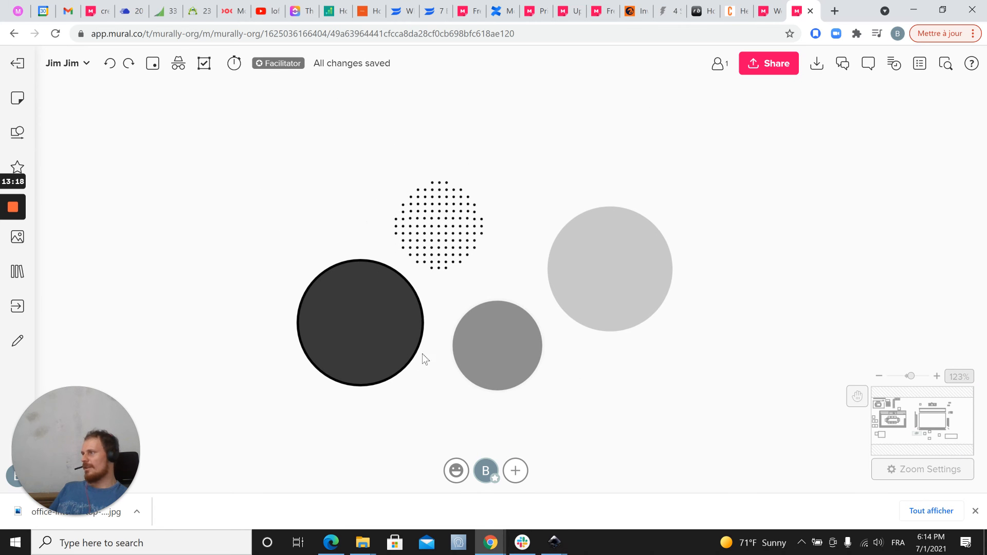
# Centre the medium grey circle on top of the dark circle
pyautogui.click(383, 349)
pyautogui.click(524, 355)
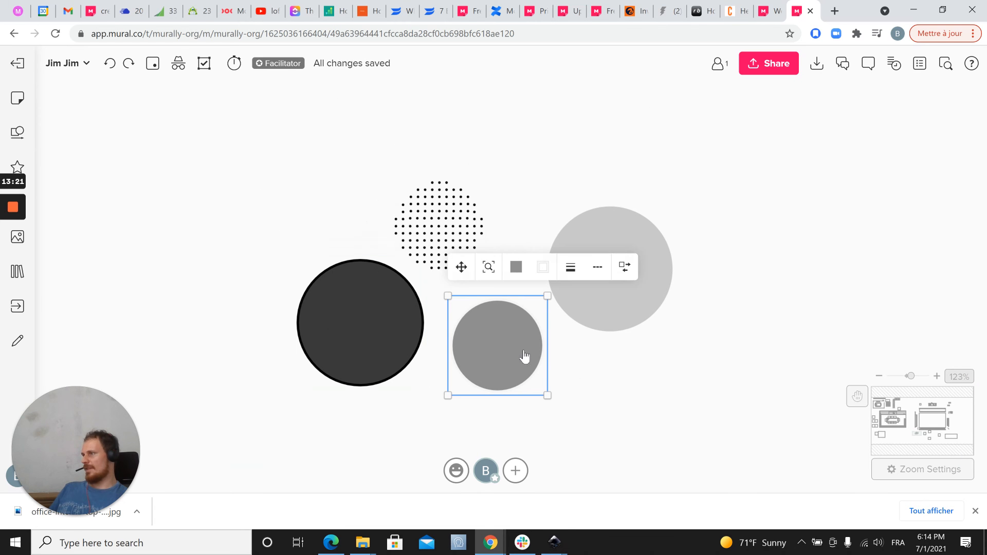
pyautogui.moveTo(511, 361); pyautogui.dragTo(396, 352)
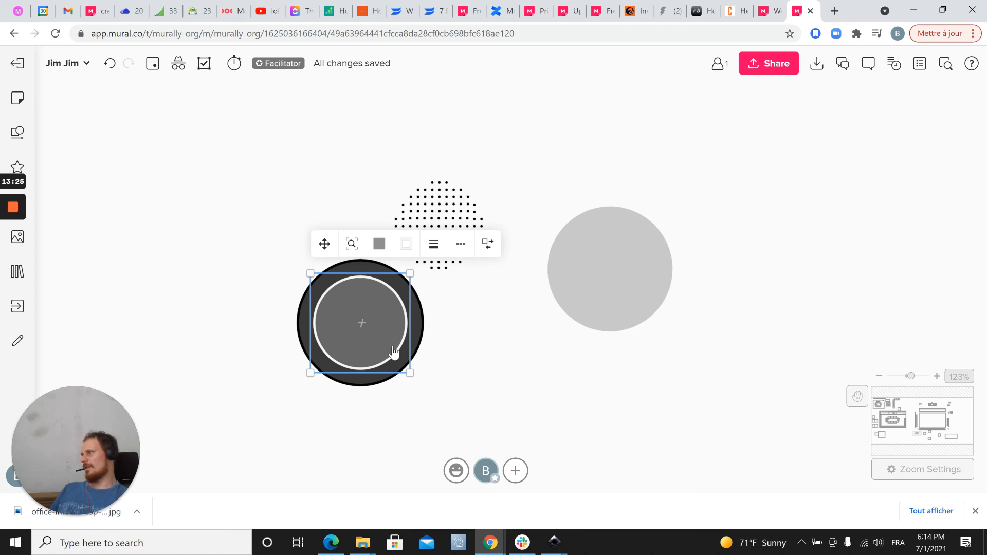
pyautogui.click(504, 377)
pyautogui.click(367, 357)
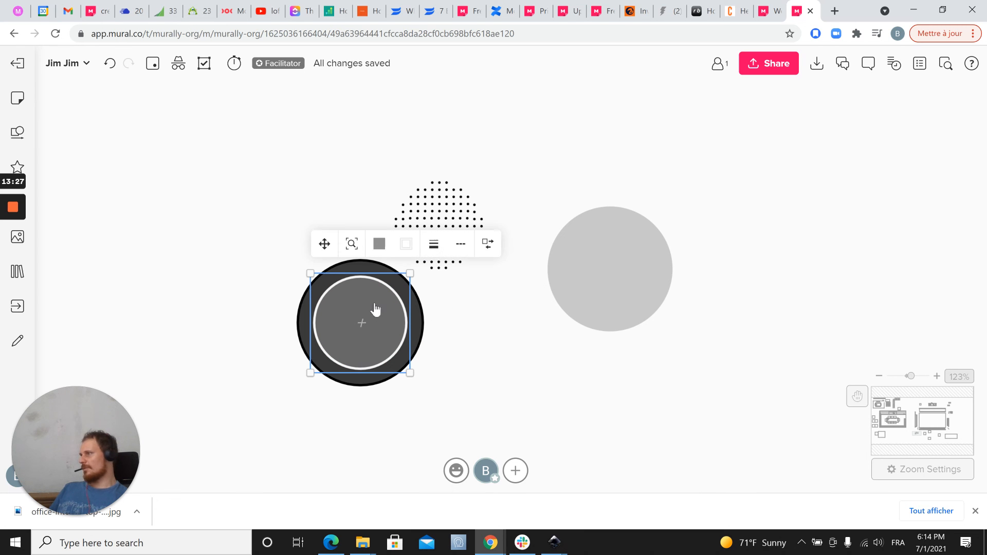
pyautogui.click(495, 308)
# Place the light grey circle behind the dark circle as an offset shadow and nudge it slightly upwards
pyautogui.click(599, 303)
pyautogui.moveTo(418, 368); pyautogui.dragTo(371, 355)
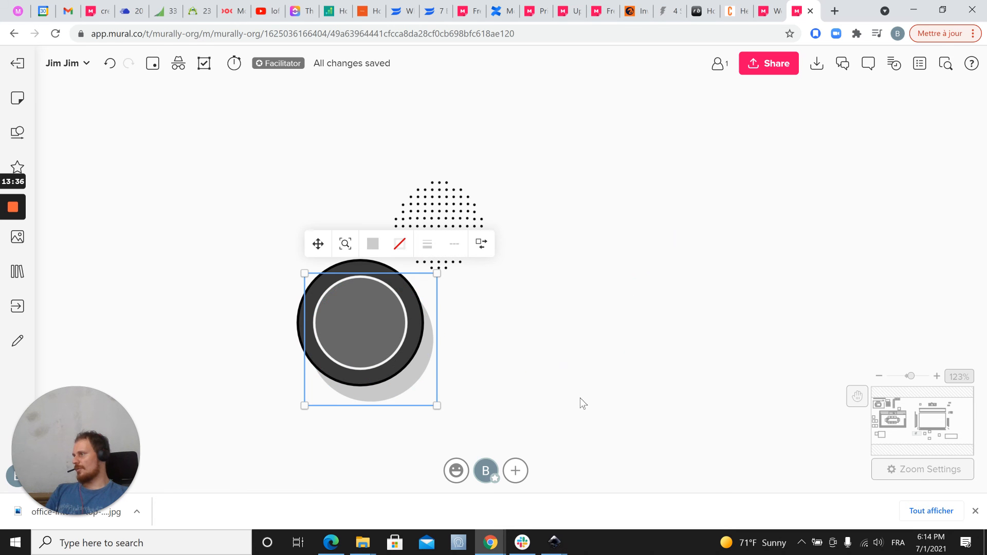
pyautogui.press('Up')
pyautogui.press('Up')
pyautogui.press('Up')
pyautogui.press('Up')
pyautogui.press('Up')
pyautogui.click(560, 375)
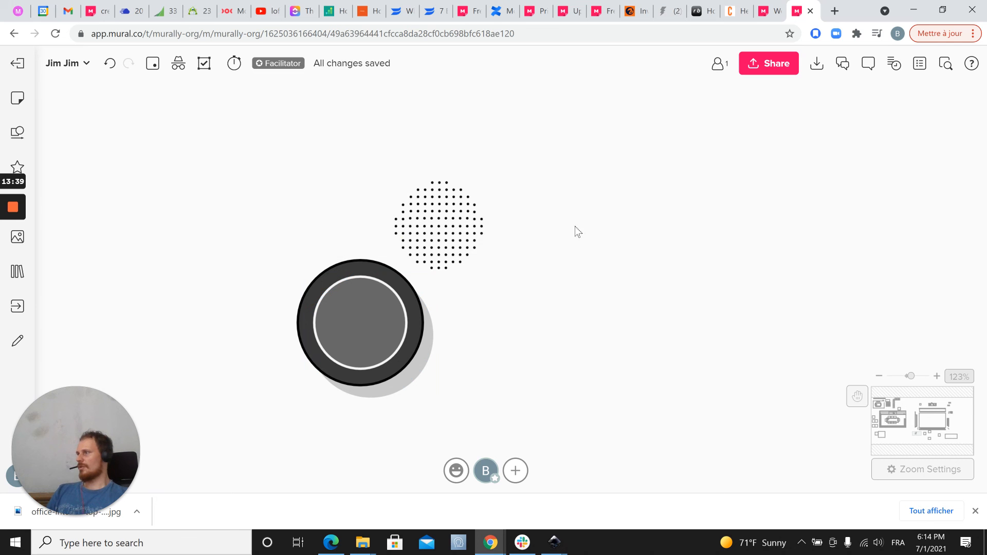
# Select only the dots of the dotted circle, move them onto the grey inner circle and fine-tune their position
pyautogui.moveTo(537, 164); pyautogui.dragTo(390, 270)
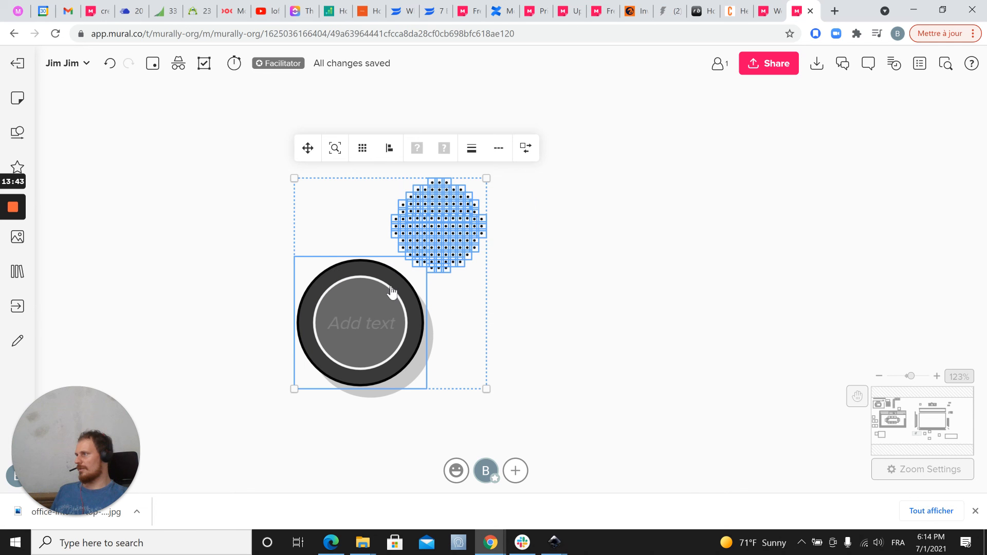
pyautogui.keyDown('shift'); pyautogui.click(423, 307); pyautogui.keyUp('shift')
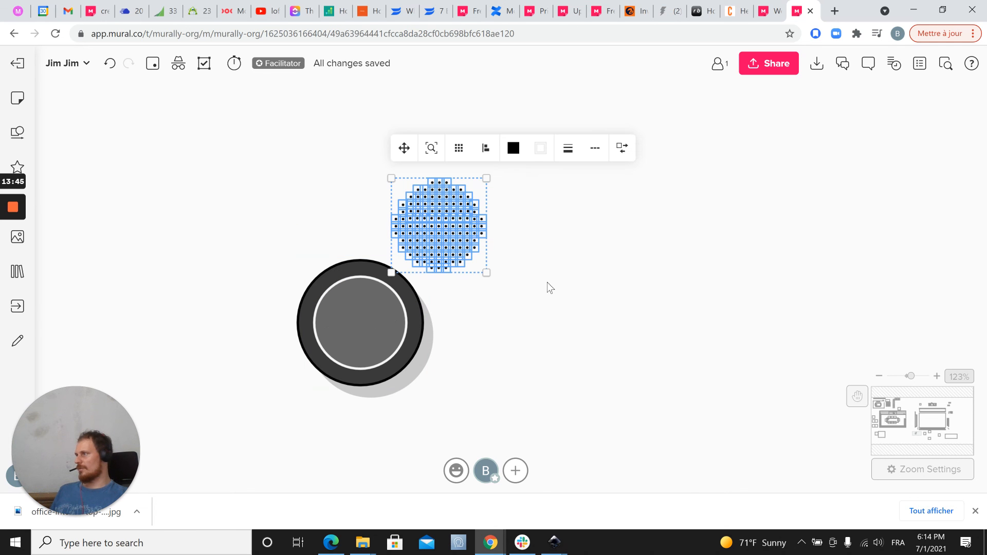
pyautogui.moveTo(435, 270); pyautogui.dragTo(379, 335)
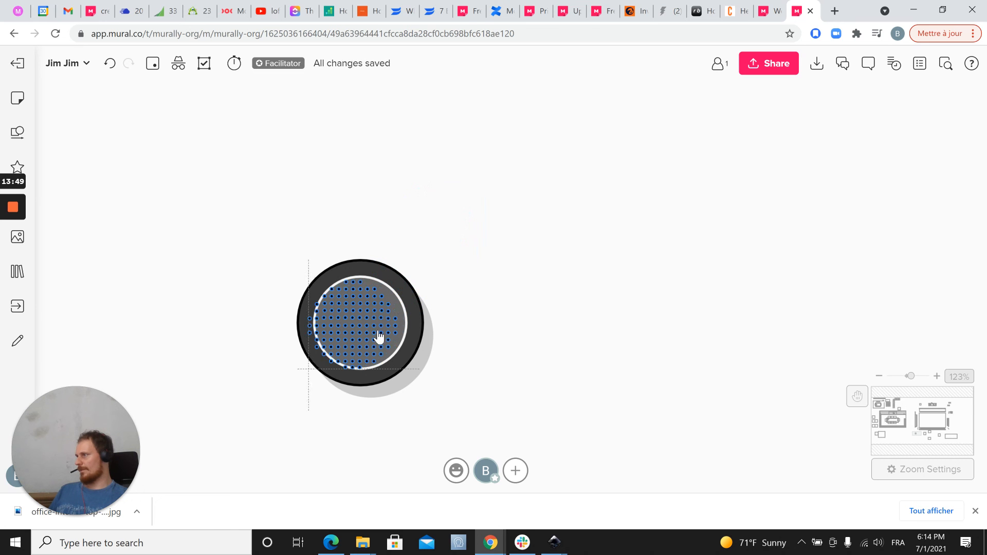
pyautogui.moveTo(379, 336); pyautogui.dragTo(379, 336)
pyautogui.scroll(5, 379, 335)
pyautogui.press('Down')
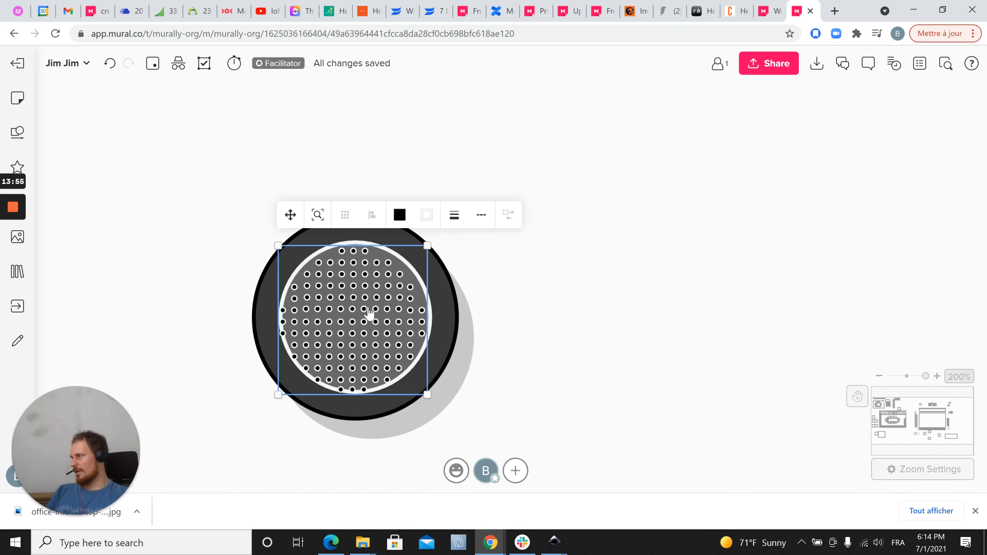
pyautogui.moveTo(369, 309); pyautogui.dragTo(369, 309)
pyautogui.click(596, 312)
pyautogui.scroll(-5, 593, 309)
pyautogui.scroll(4, 583, 311)
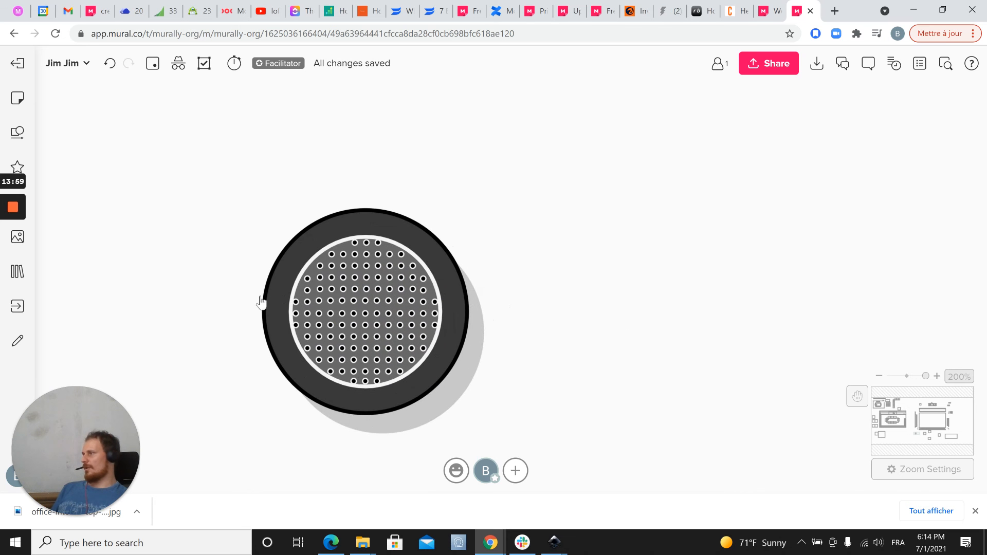
# Select the whole assembled circular device together with its shadow
pyautogui.scroll(-4, 258, 303)
pyautogui.moveTo(219, 220); pyautogui.dragTo(440, 413)
pyautogui.scroll(-8, 482, 283)
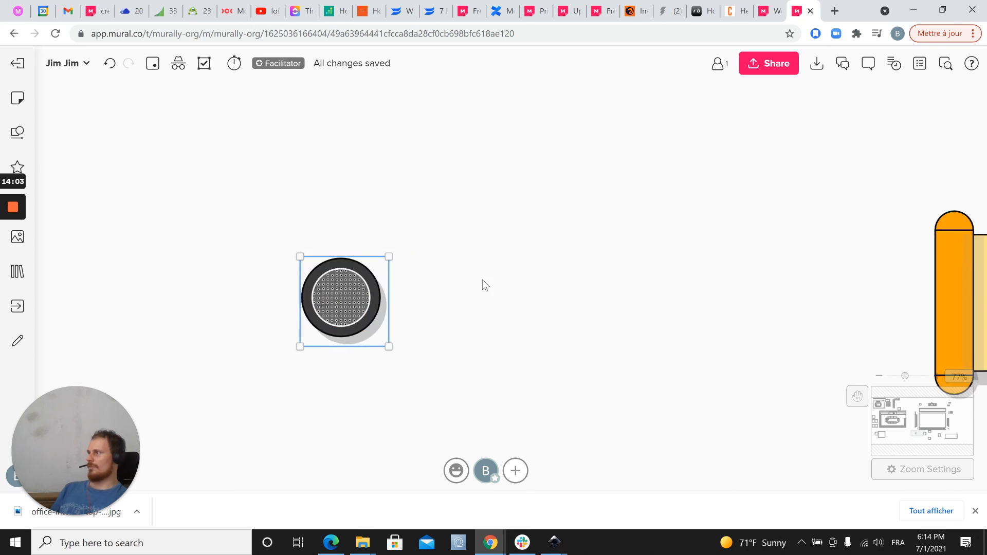
# Examine the separate room parts around the empty floor, selecting the upper wall's rectangles and its shadow strip
pyautogui.moveTo(427, 222); pyautogui.dragTo(323, 332)
pyautogui.moveTo(308, 173); pyautogui.dragTo(259, 284)
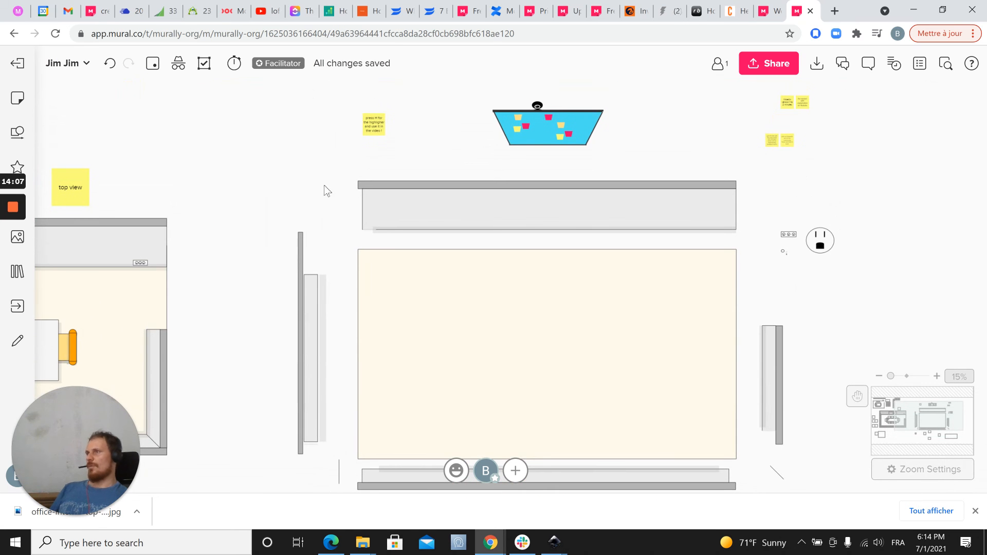
pyautogui.moveTo(339, 180); pyautogui.dragTo(560, 174)
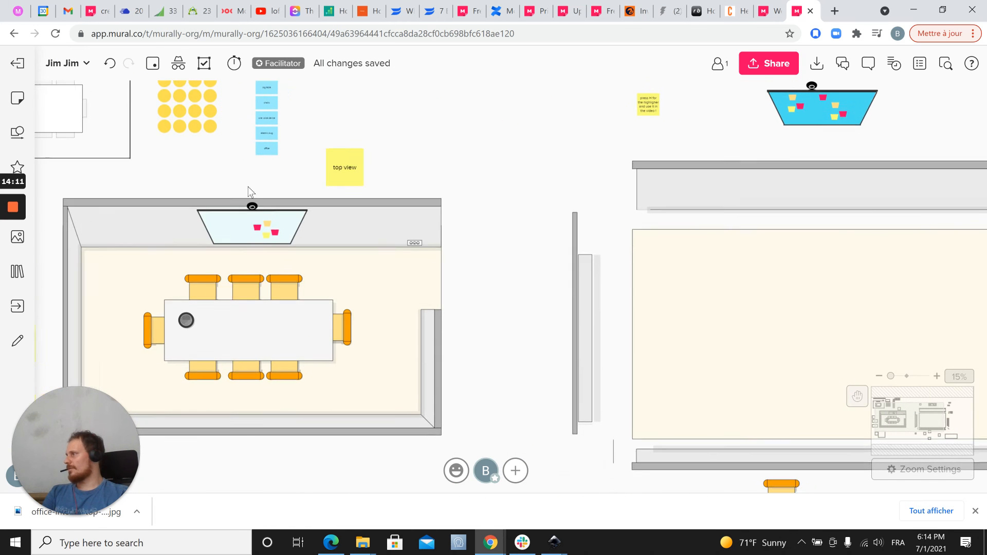
pyautogui.moveTo(248, 187); pyautogui.dragTo(211, 187)
pyautogui.scroll(2, 393, 264)
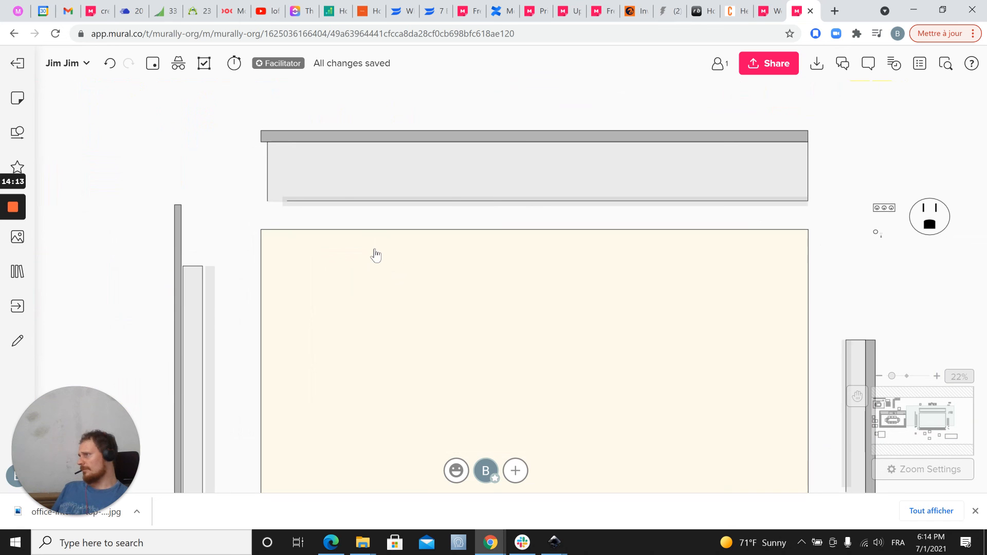
pyautogui.click(375, 255)
pyautogui.click(207, 172)
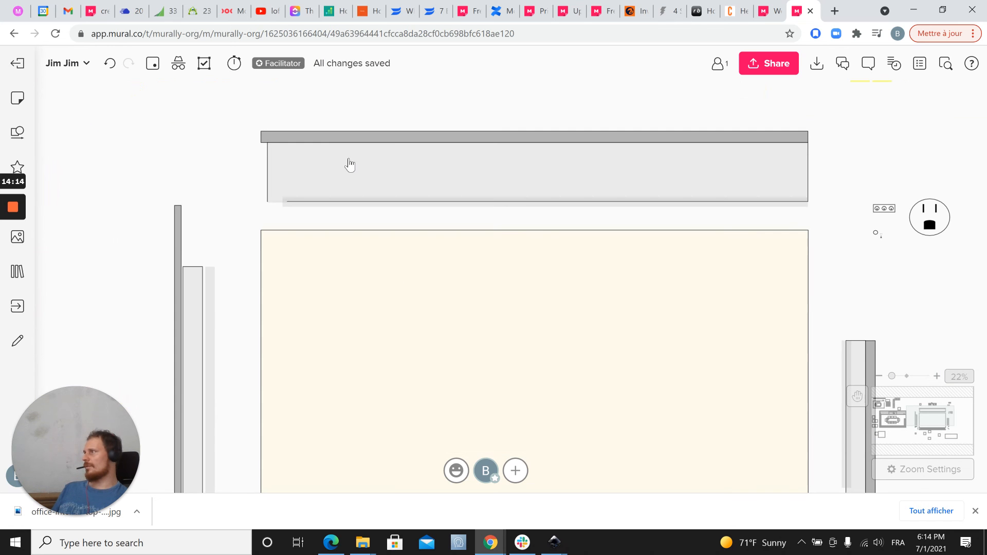
pyautogui.click(403, 139)
pyautogui.keyDown('shift'); pyautogui.click(387, 168); pyautogui.keyUp('shift')
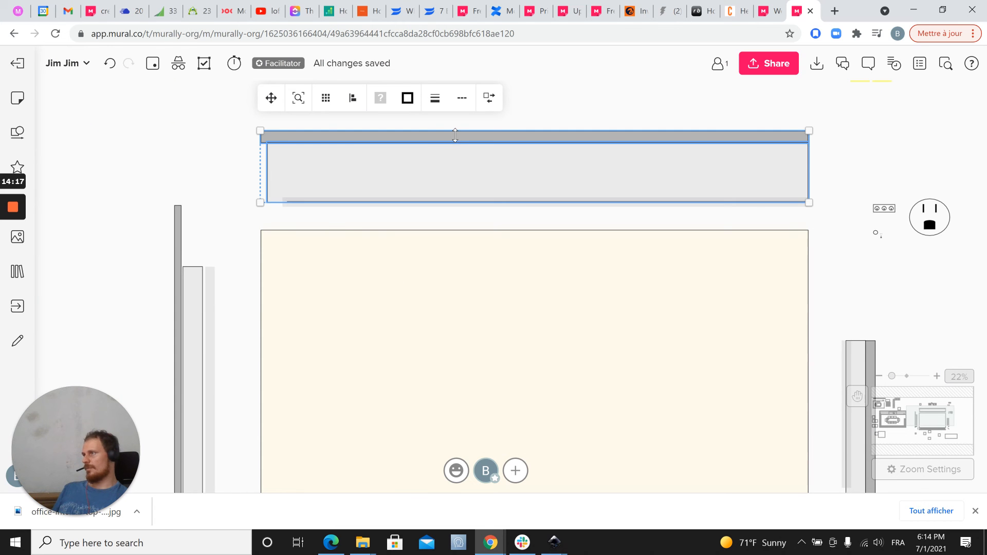
pyautogui.click(393, 218)
pyautogui.scroll(3, 394, 203)
pyautogui.click(380, 206)
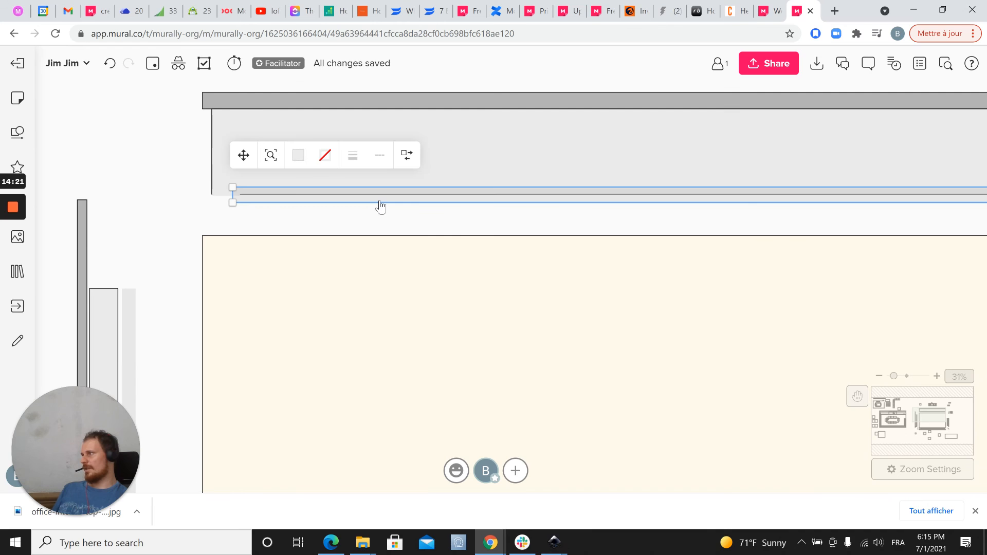
pyautogui.scroll(-3, 334, 227)
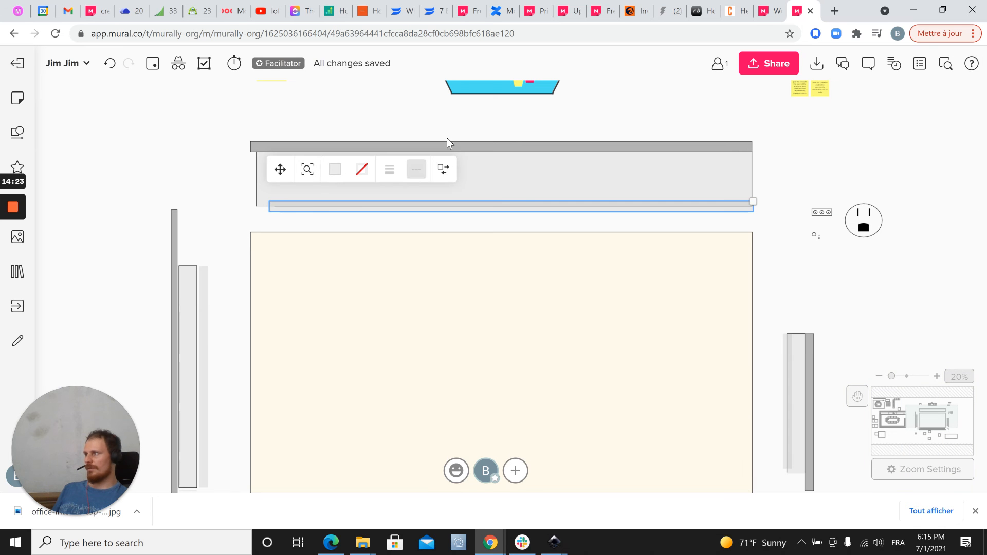
# Select all pieces of the upper wall, including its shadows, and move them down onto the upper edge of the floor
pyautogui.click(770, 142)
pyautogui.moveTo(766, 134); pyautogui.dragTo(232, 223)
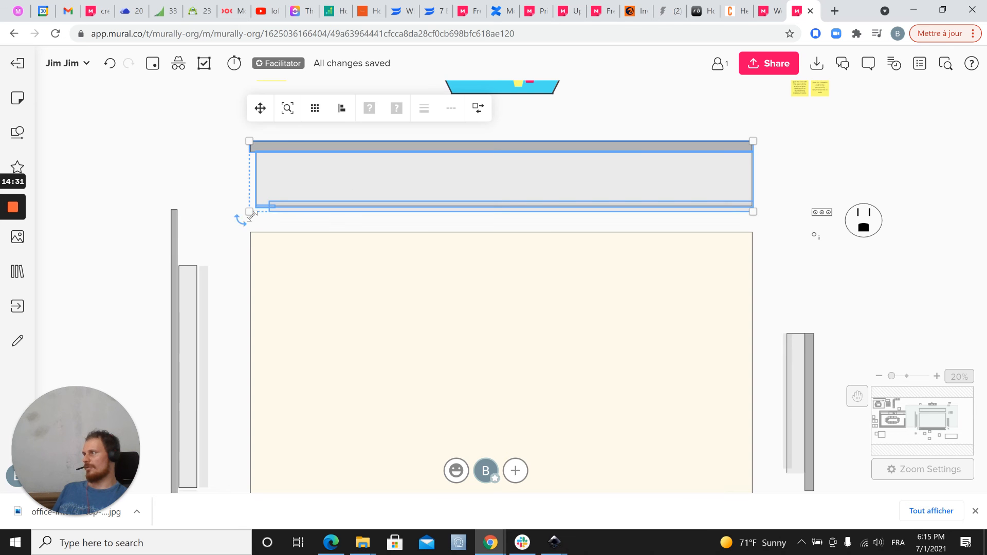
pyautogui.scroll(10, 252, 216)
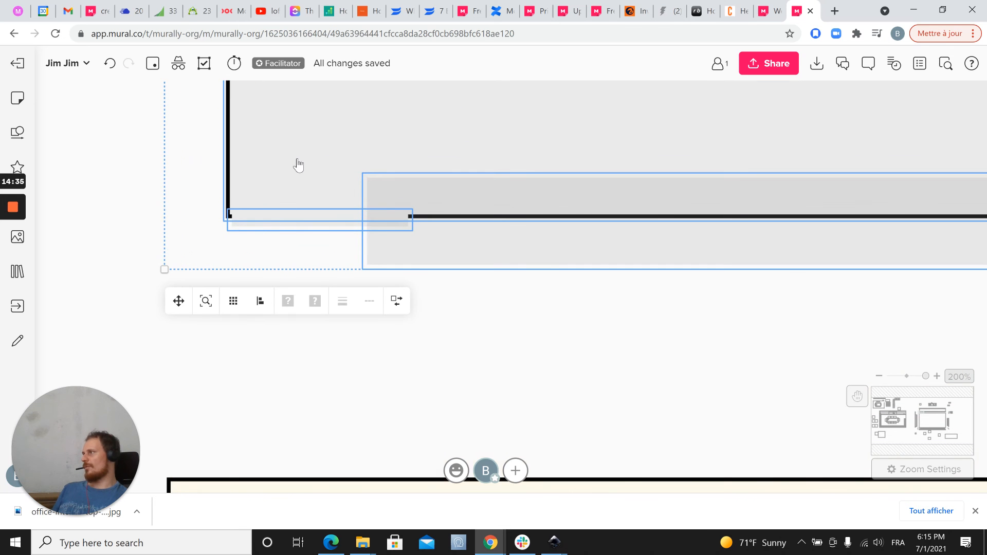
pyautogui.scroll(-8, 298, 164)
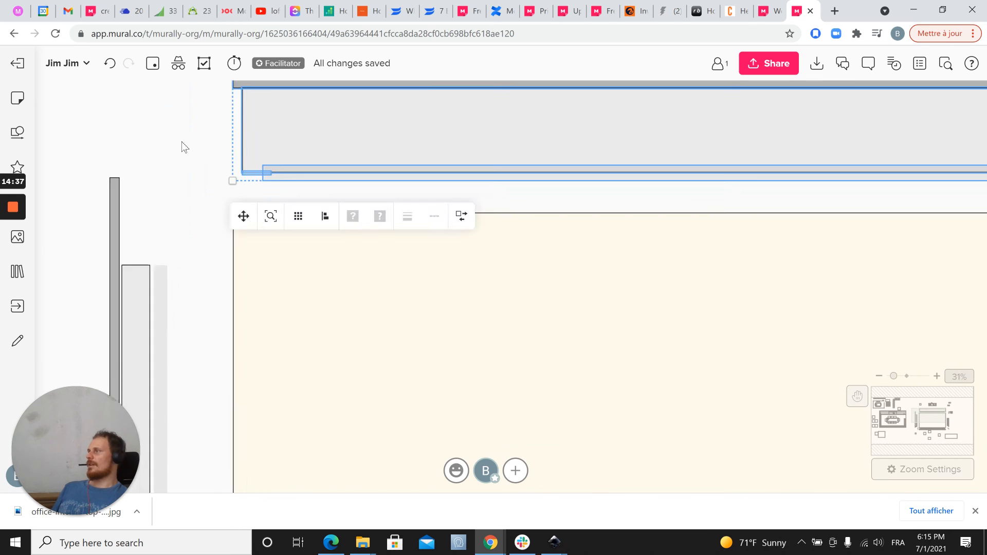
pyautogui.scroll(-3, 150, 180)
pyautogui.scroll(-2, 364, 154)
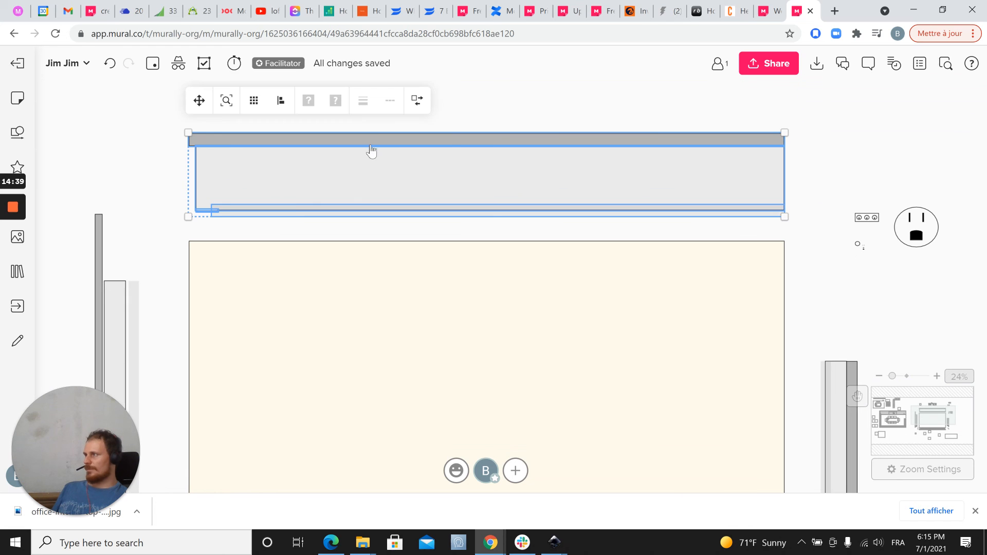
pyautogui.moveTo(378, 143); pyautogui.dragTo(377, 177)
# Nudge the upper wall down and to the right so its edges line up with the floor's outline
pyautogui.scroll(5, 720, 228)
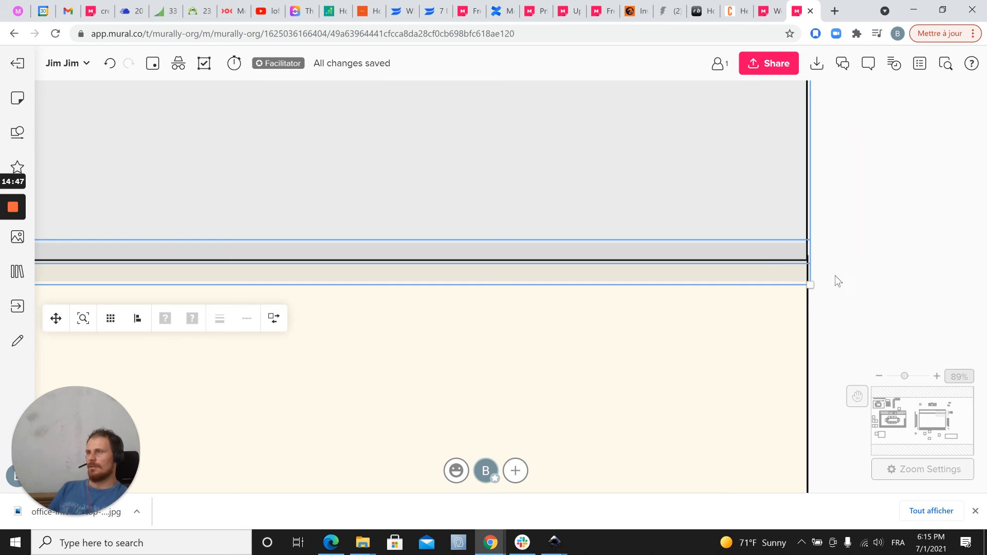
pyautogui.press('Down')
pyautogui.press('Down')
pyautogui.press('Down')
pyautogui.press('Down')
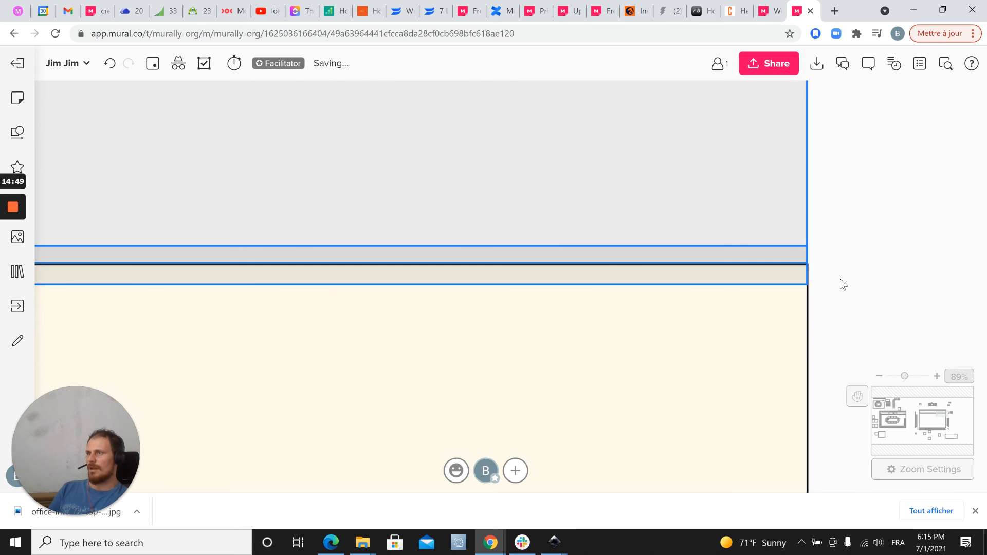
pyautogui.press('Right')
pyautogui.press('Right')
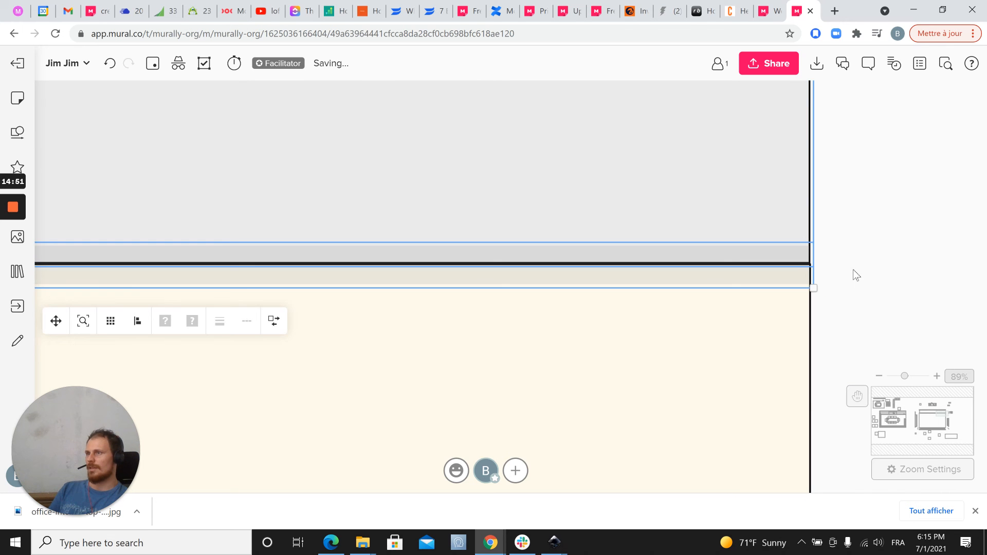
pyautogui.click(853, 269)
pyautogui.scroll(-7, 853, 267)
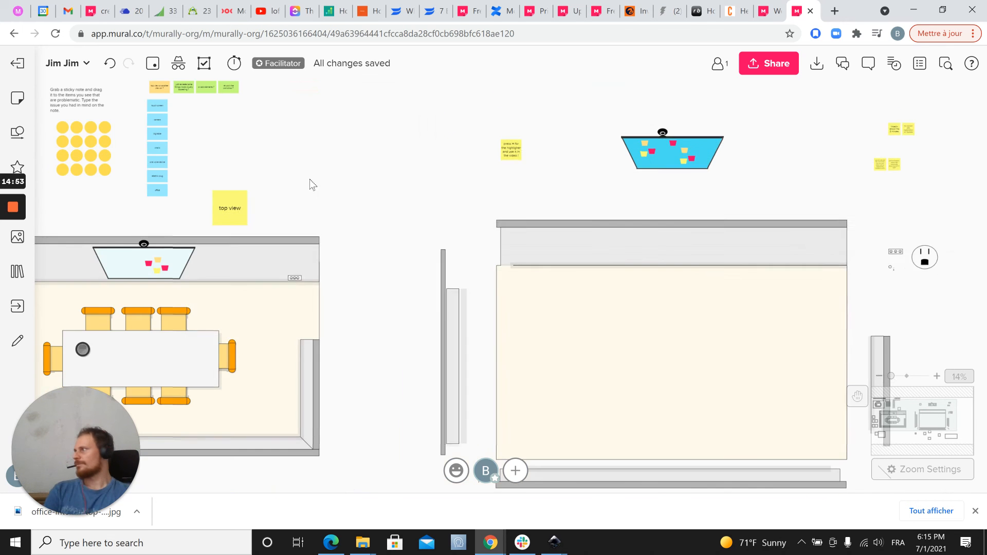
# Move the thin shadow strip from under the left wall down and to the right, away from the wall pieces
pyautogui.scroll(3, 406, 201)
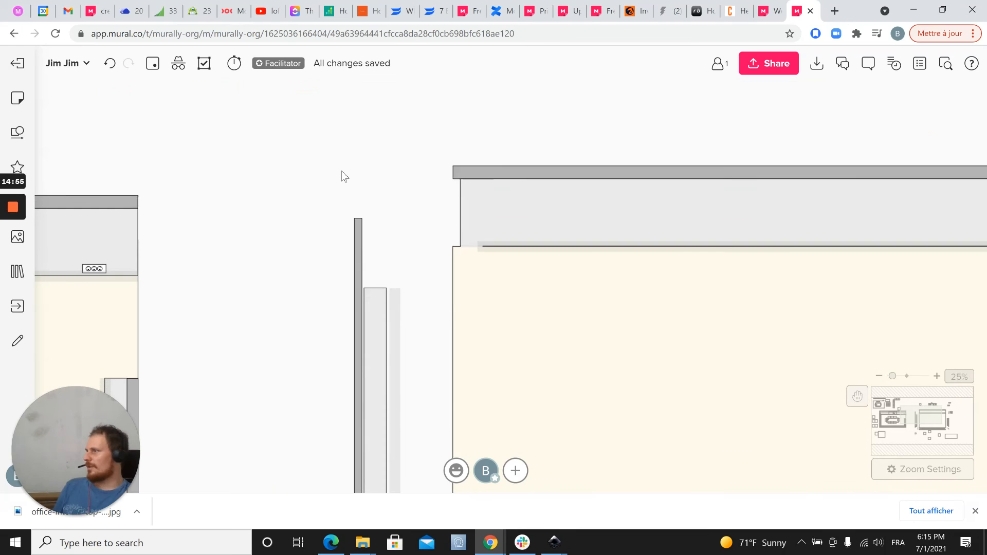
pyautogui.scroll(-1, 342, 171)
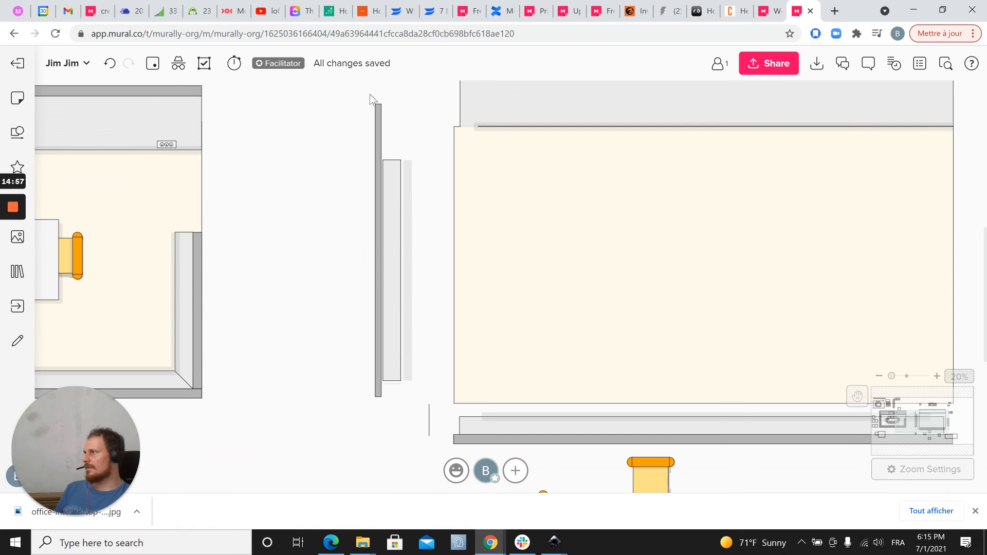
pyautogui.moveTo(347, 96); pyautogui.dragTo(418, 412)
pyautogui.click(396, 393)
pyautogui.scroll(5, 394, 373)
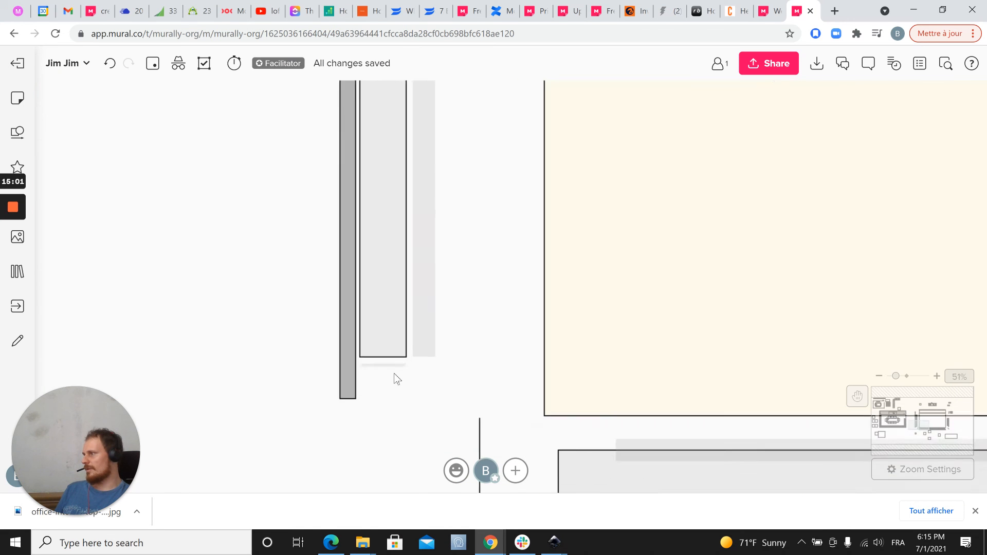
pyautogui.scroll(1, 388, 353)
pyautogui.click(388, 348)
pyautogui.moveTo(387, 348); pyautogui.dragTo(661, 435)
# Select the left wall's pieces with their shadow and move them against the left edge of the floor
pyautogui.scroll(-4, 527, 369)
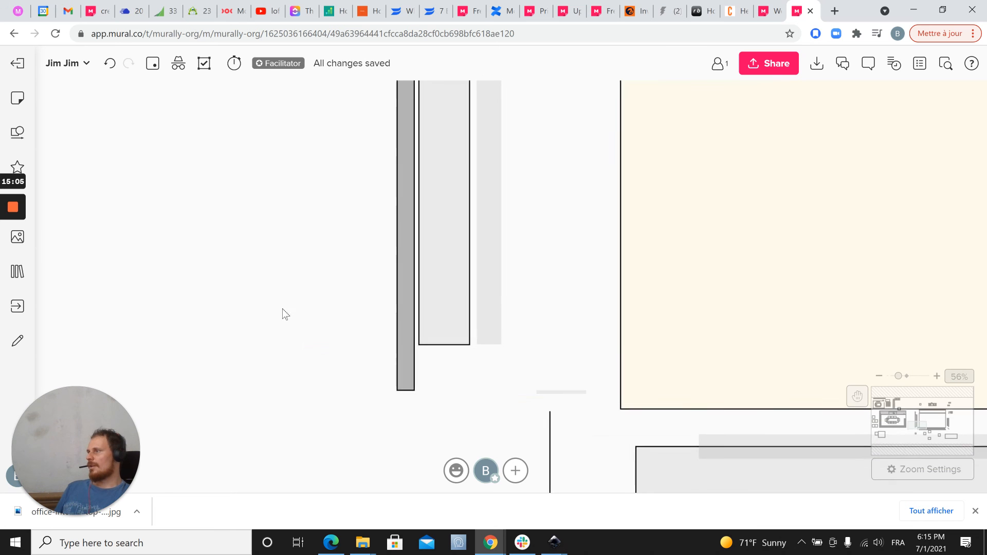
pyautogui.scroll(-4, 280, 278)
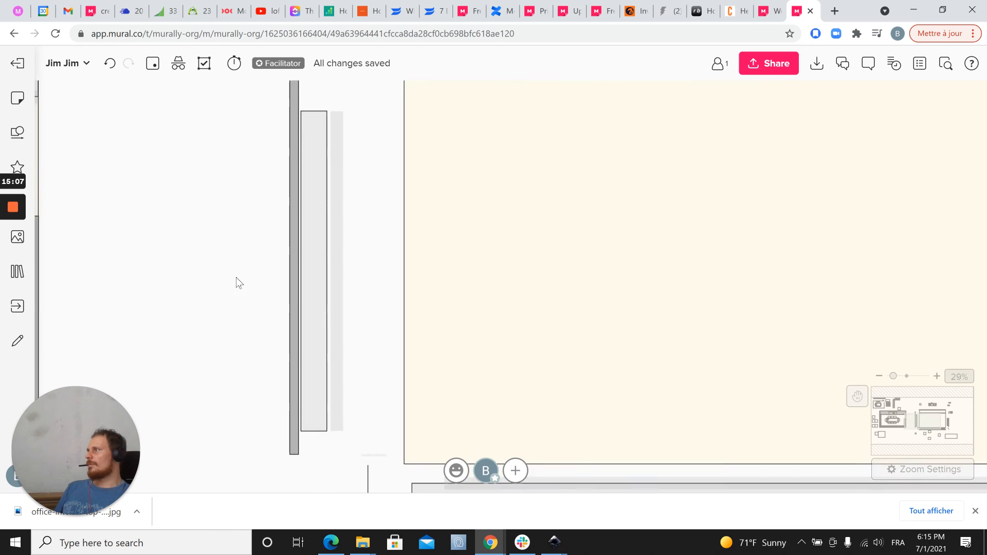
pyautogui.moveTo(249, 110); pyautogui.dragTo(350, 469)
pyautogui.moveTo(315, 355); pyautogui.dragTo(380, 329)
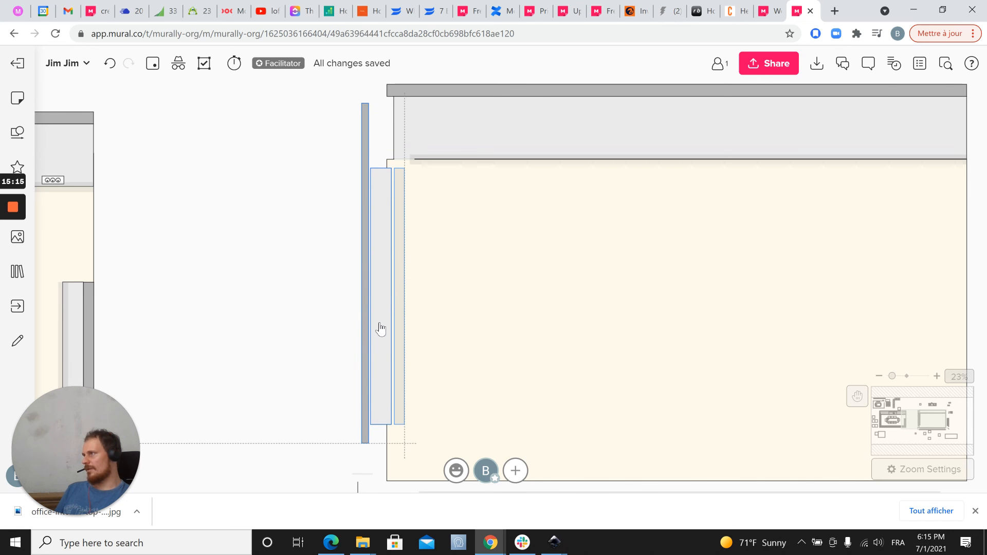
pyautogui.scroll(-5, 249, 353)
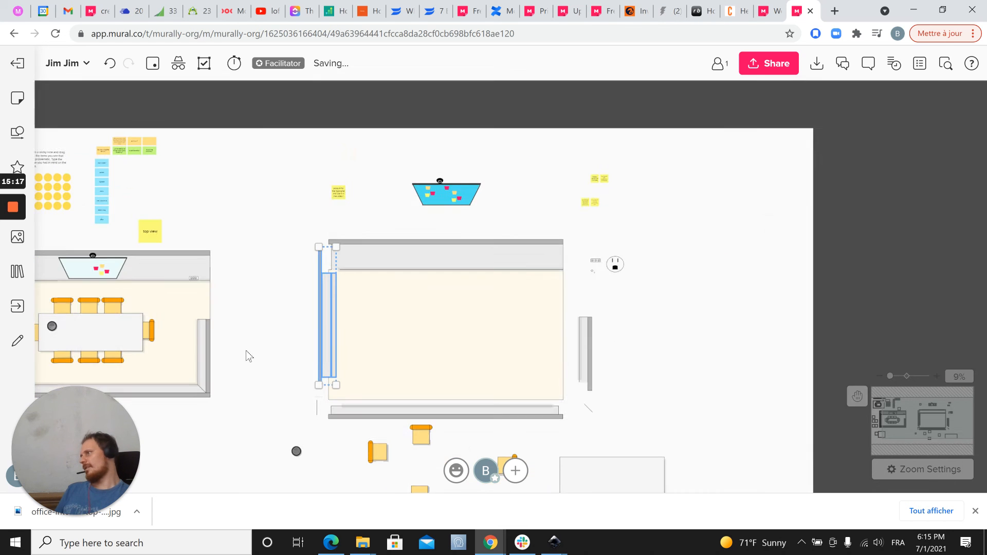
pyautogui.moveTo(341, 328); pyautogui.dragTo(394, 326)
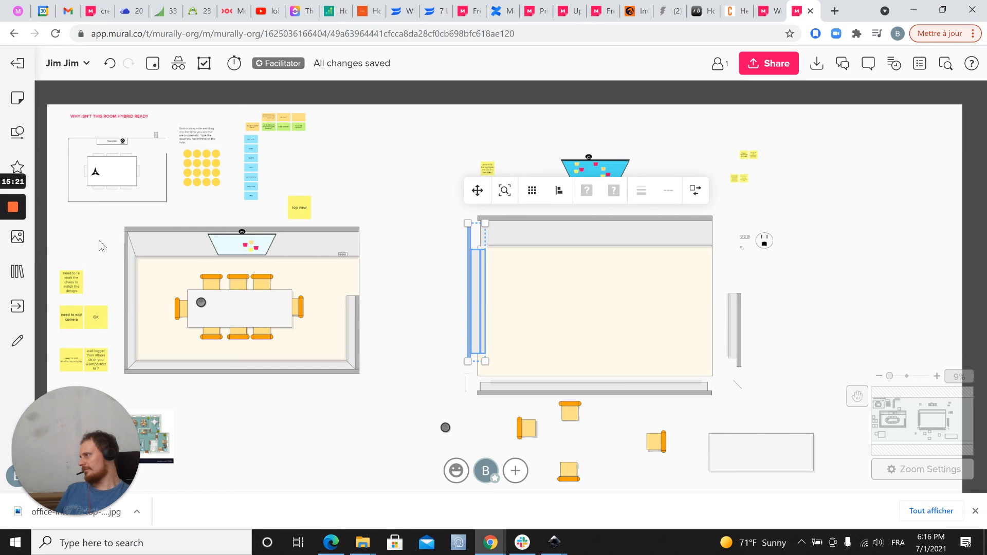
pyautogui.click(412, 246)
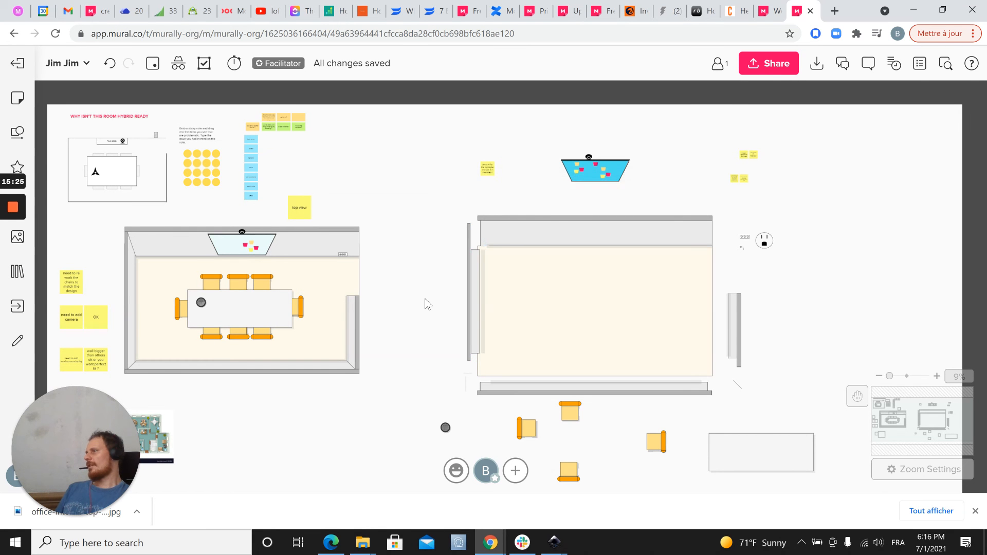
# Examine how the upper wall's face, the left wall and the diagonal line overlap in the finished room's upper-left corner
pyautogui.scroll(5, 425, 298)
pyautogui.moveTo(347, 314); pyautogui.dragTo(286, 337)
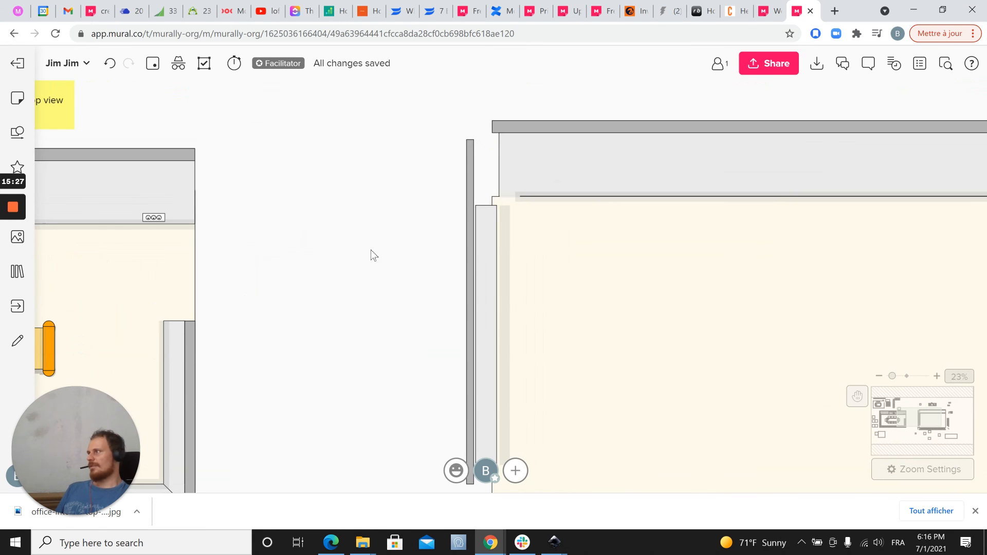
pyautogui.scroll(-3, 371, 249)
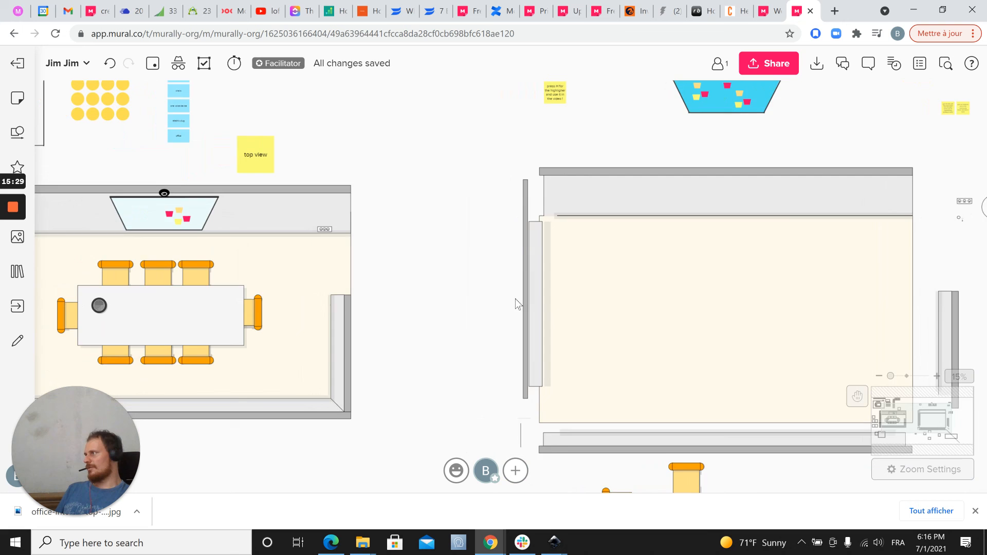
pyautogui.hscroll(-5, 515, 298)
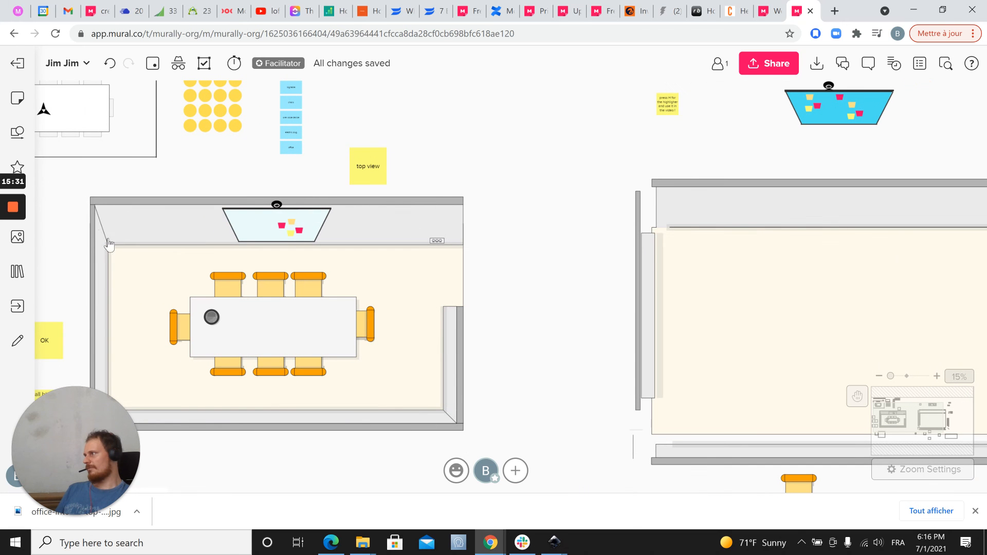
pyautogui.click(99, 236)
pyautogui.click(103, 262)
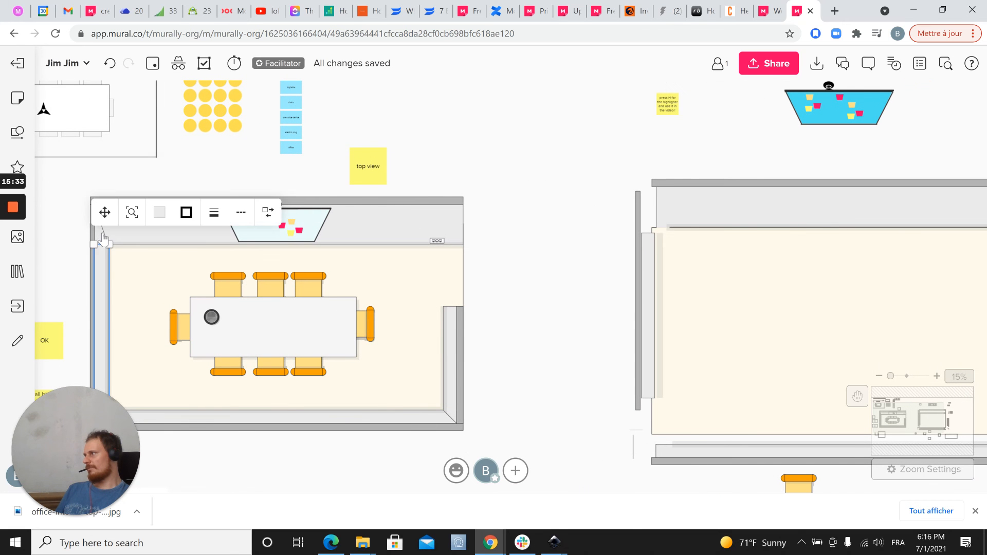
pyautogui.click(101, 238)
pyautogui.click(83, 234)
pyautogui.scroll(8, 85, 233)
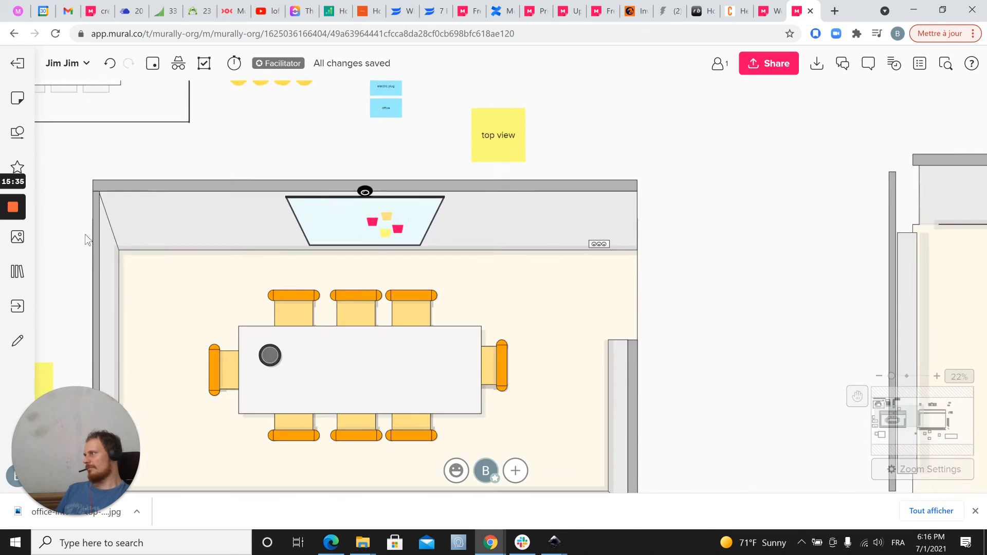
pyautogui.click(159, 257)
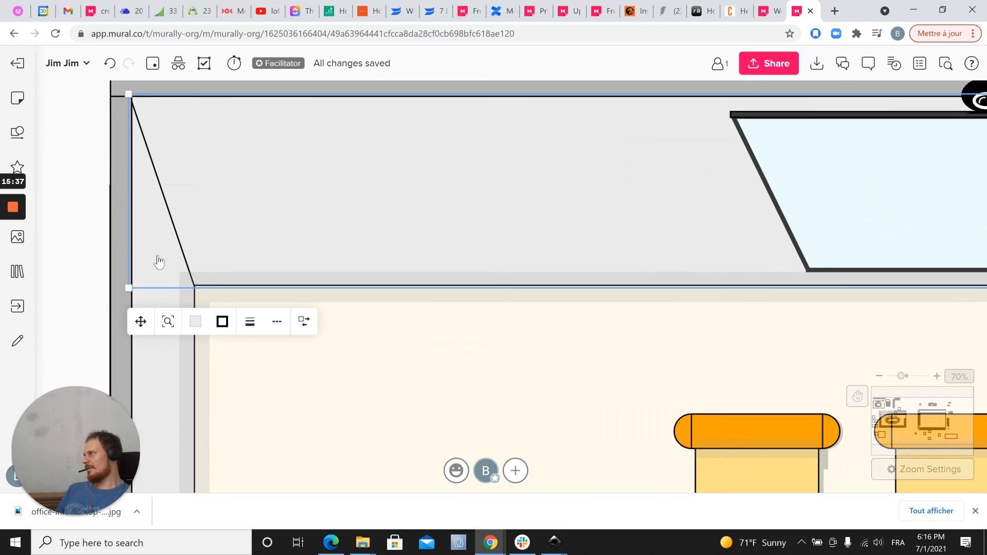
pyautogui.scroll(-8, 154, 249)
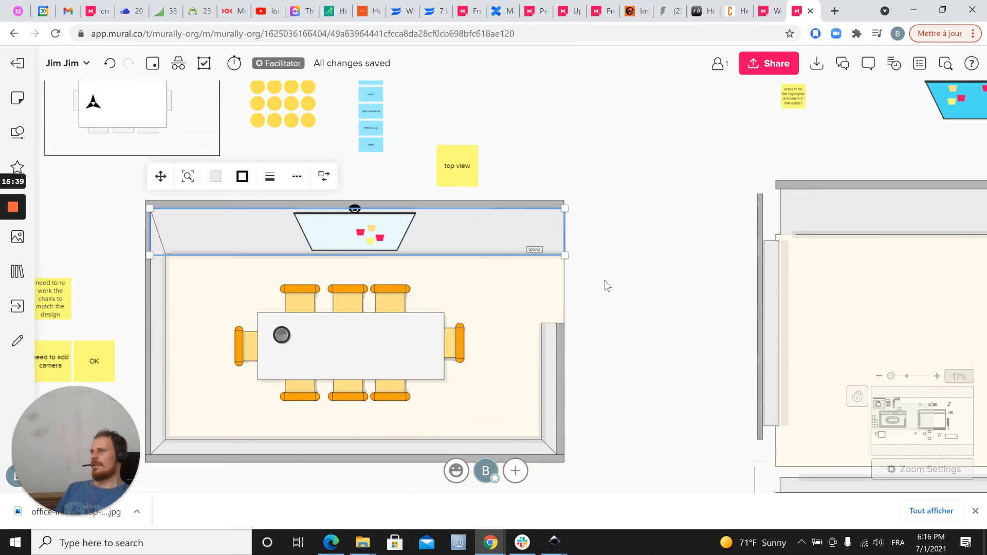
# Extend the upper wall's light grey face leftward until it reaches the left wall's dark outer bar
pyautogui.moveTo(644, 287); pyautogui.dragTo(352, 309)
pyautogui.scroll(3, 502, 244)
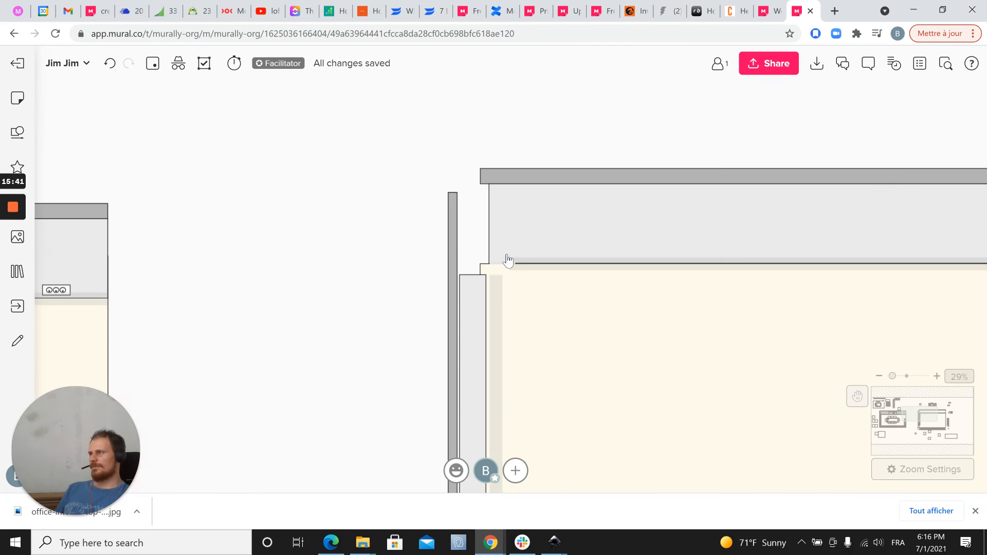
pyautogui.click(502, 244)
pyautogui.moveTo(489, 239); pyautogui.dragTo(450, 239)
pyautogui.click(382, 258)
pyautogui.scroll(-3, 350, 298)
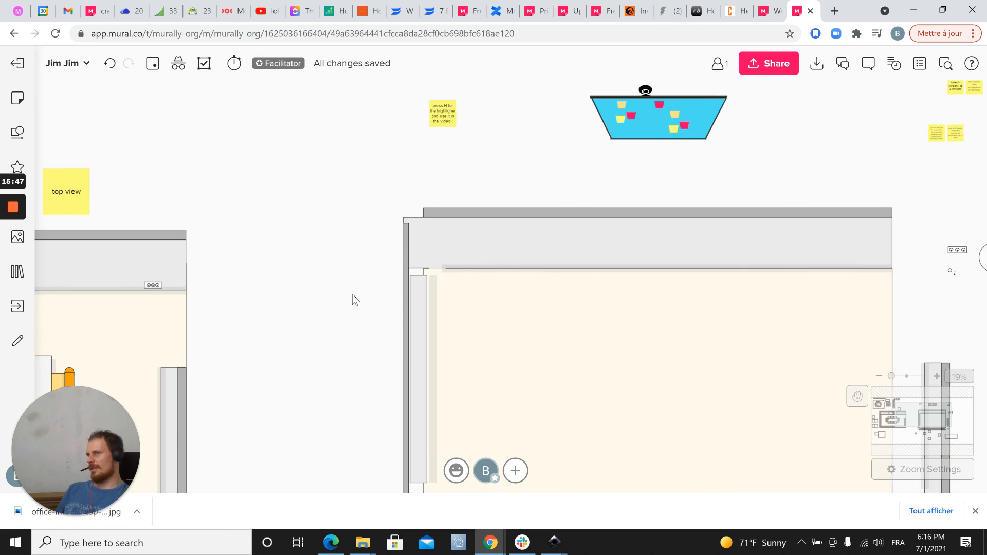
# Extend the upper wall's dark grey bar leftward so it lines up with the outer edge of the left wall
pyautogui.moveTo(388, 300); pyautogui.dragTo(485, 324)
pyautogui.click(610, 225)
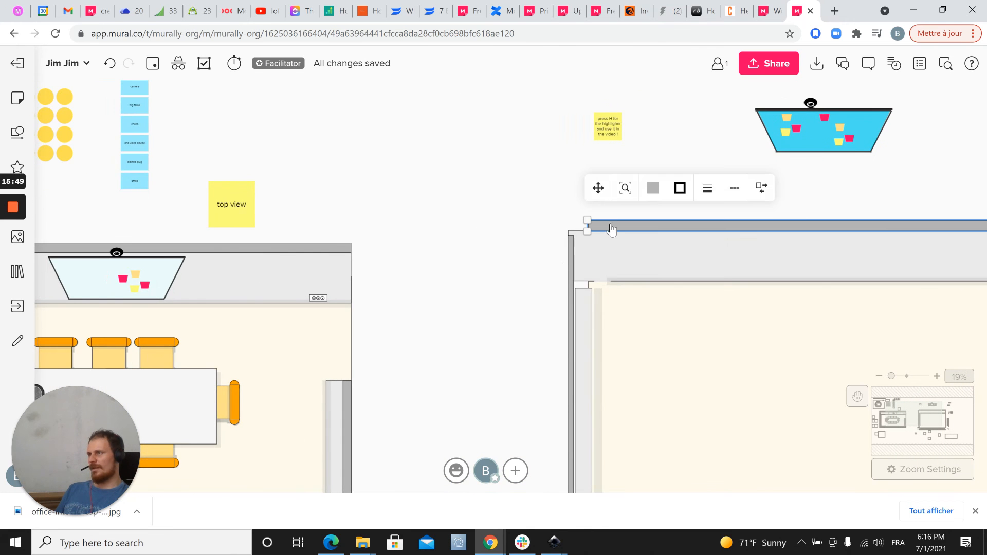
pyautogui.scroll(3, 611, 223)
pyautogui.moveTo(565, 240); pyautogui.dragTo(528, 240)
pyautogui.click(527, 268)
pyautogui.scroll(-5, 397, 282)
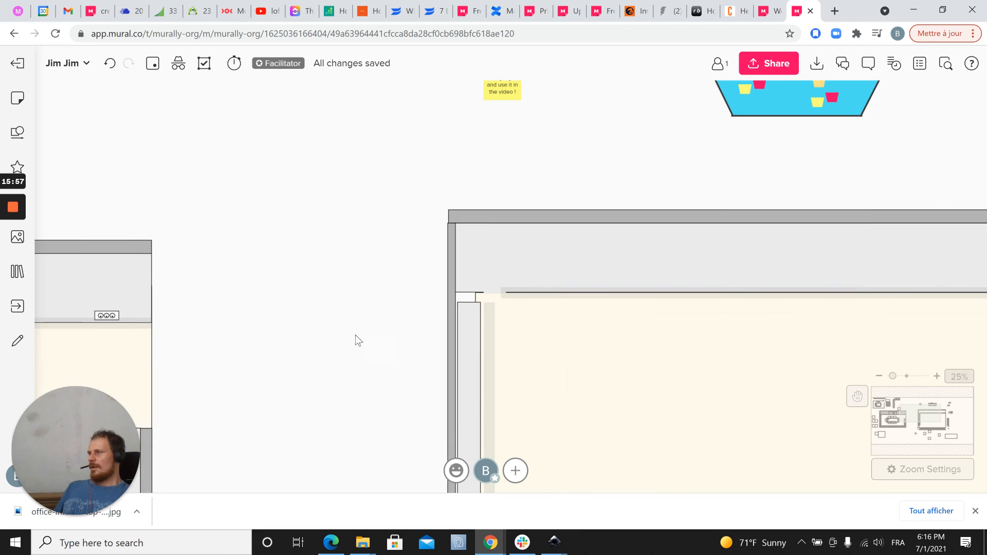
# Extend the left wall's light face up to the upper wall and fit its shadow strip along the face's inner edge
pyautogui.click(448, 342)
pyautogui.moveTo(448, 342); pyautogui.dragTo(447, 337)
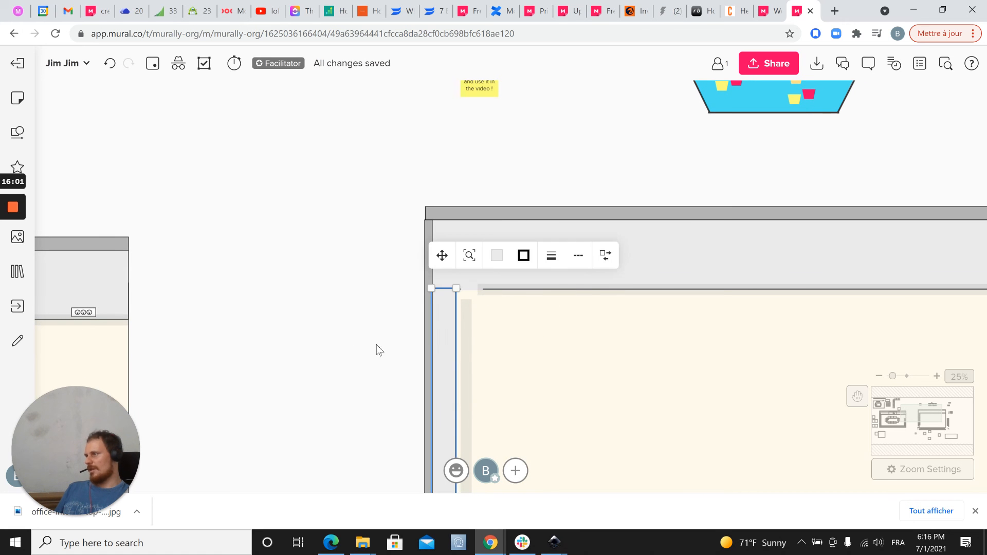
pyautogui.click(467, 332)
pyautogui.moveTo(468, 329); pyautogui.dragTo(454, 335)
pyautogui.click(359, 338)
pyautogui.scroll(-5, 308, 323)
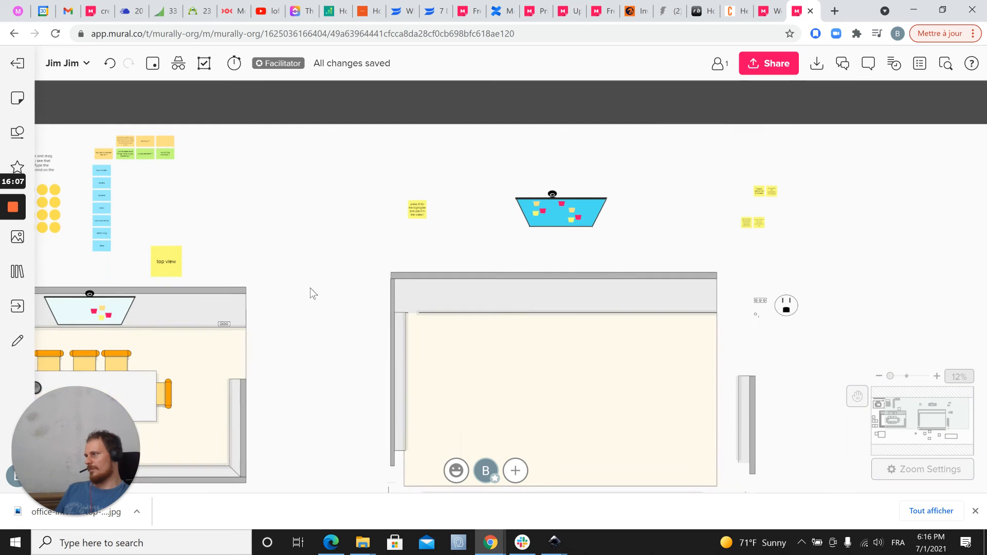
# Layer the left wall's light face beneath its vertical shadow strip
pyautogui.scroll(4, 326, 309)
pyautogui.scroll(5, 371, 242)
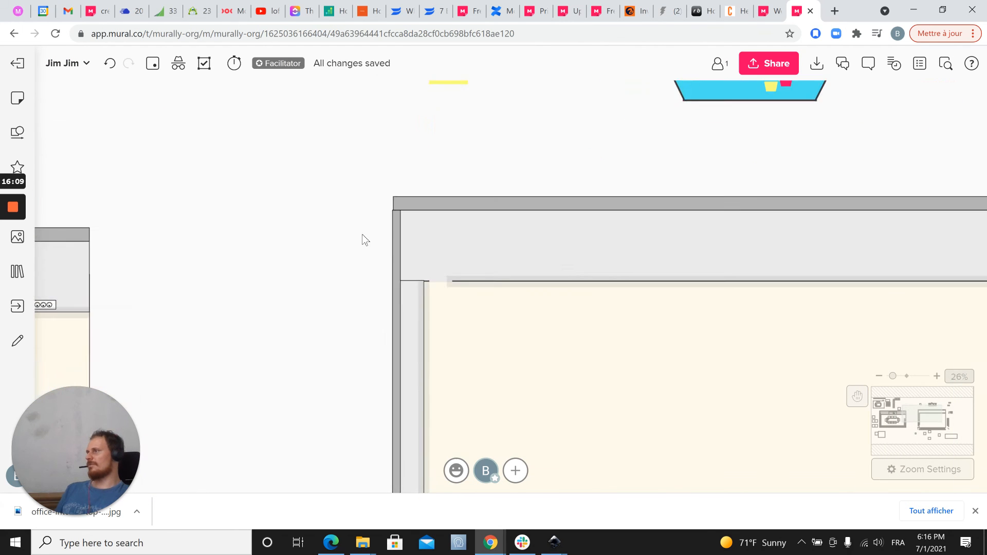
pyautogui.click(403, 318)
pyautogui.click(410, 334)
pyautogui.click(307, 317)
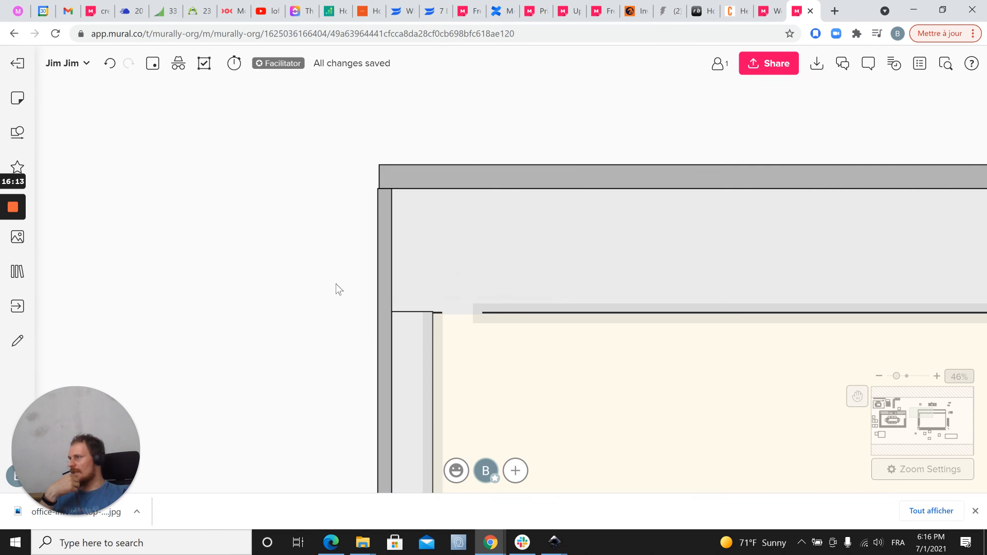
# Place the small borderless grey strip over the line where the left wall's face meets the upper wall
pyautogui.scroll(3, 364, 341)
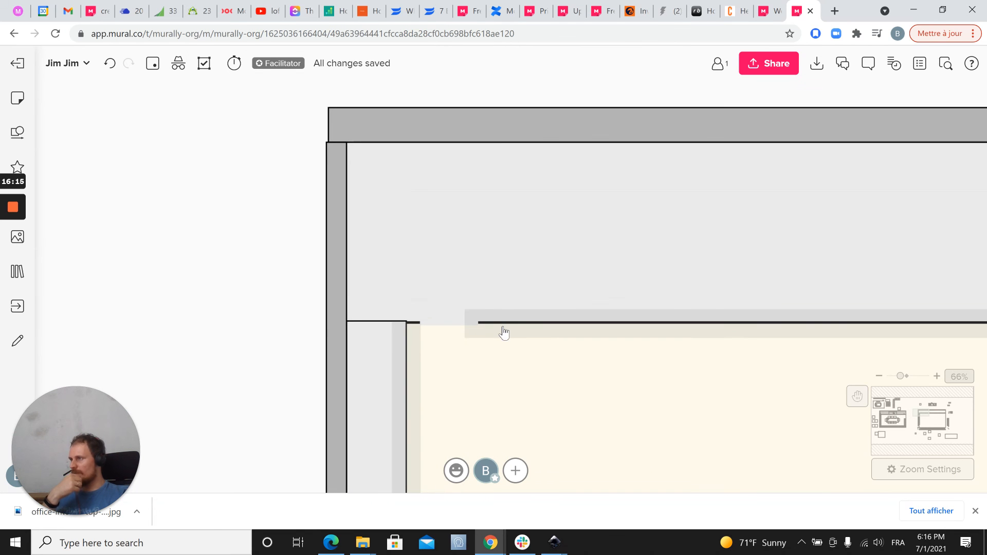
pyautogui.click(503, 334)
pyautogui.moveTo(448, 327); pyautogui.dragTo(375, 330)
pyautogui.scroll(3, 373, 332)
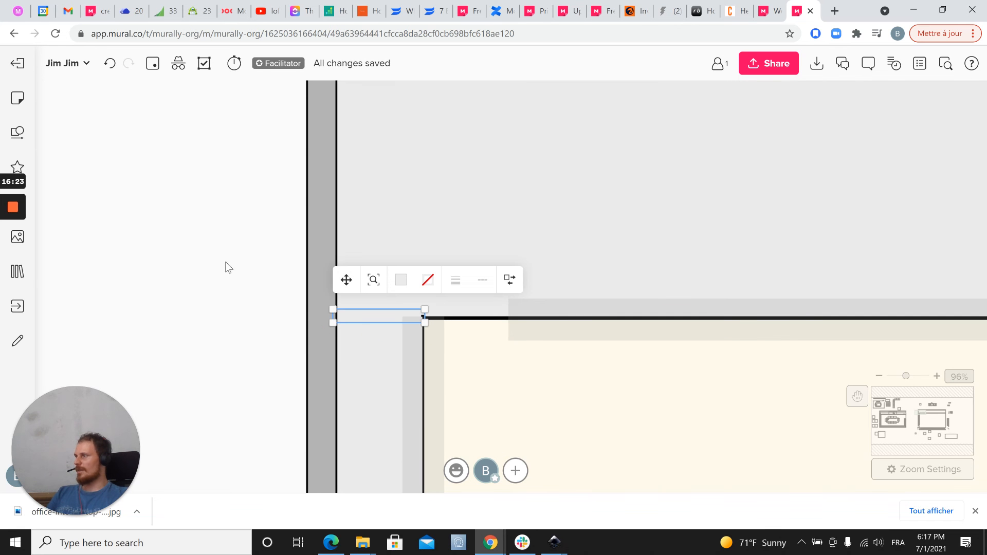
pyautogui.scroll(-5, 264, 292)
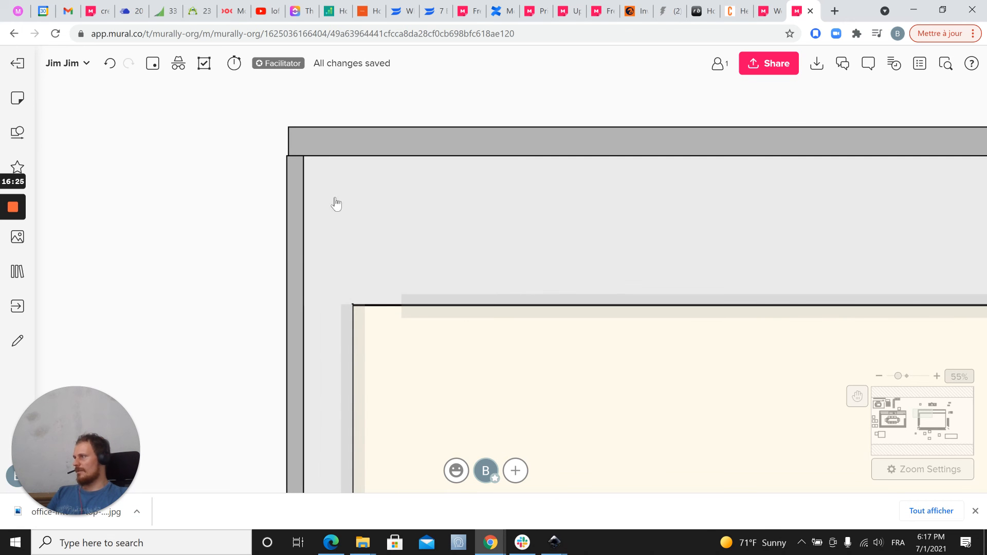
pyautogui.scroll(-4, 220, 239)
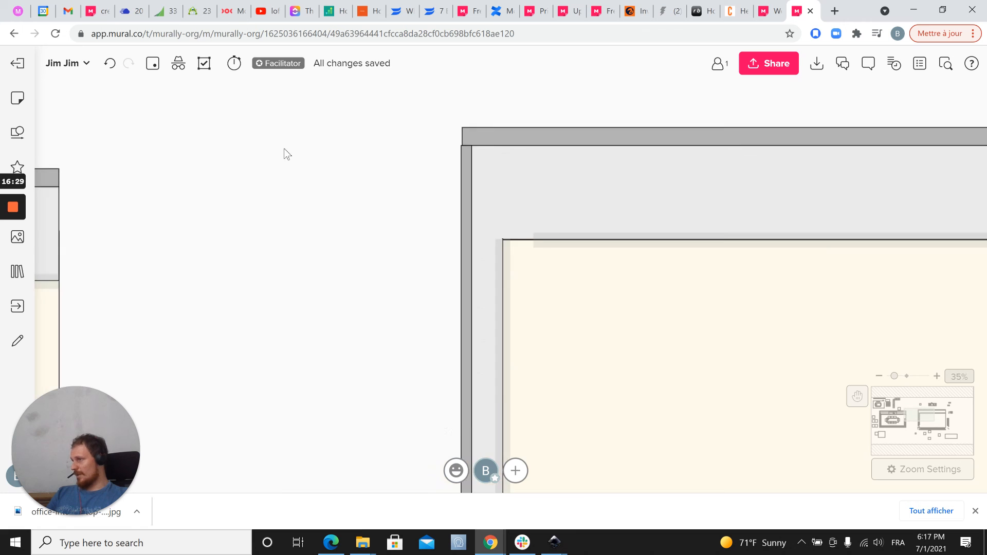
# Move the short vertical line from below the left wall up beside the room's upper-left corner
pyautogui.scroll(-4, 294, 302)
pyautogui.click(378, 388)
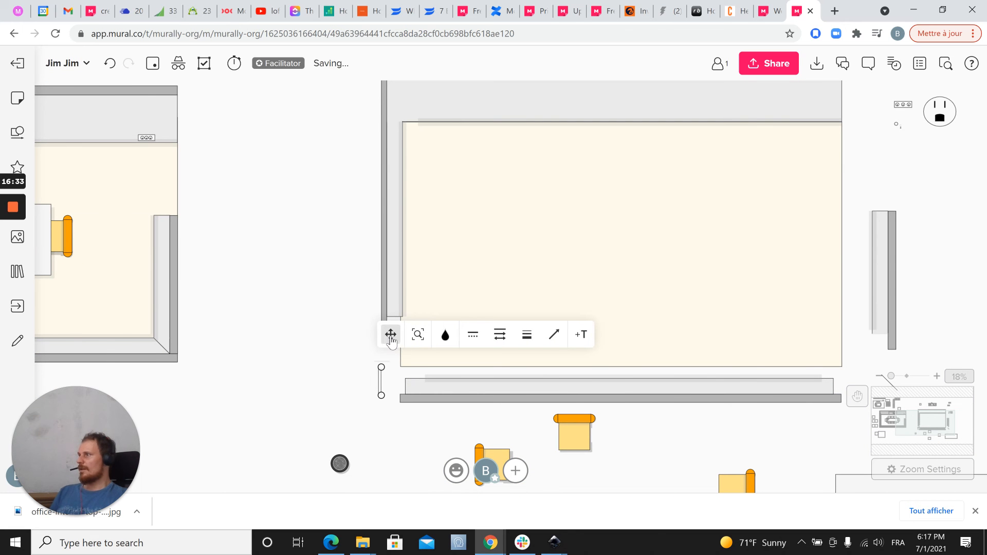
pyautogui.moveTo(358, 171); pyautogui.dragTo(353, 99)
pyautogui.moveTo(294, 182); pyautogui.dragTo(271, 315)
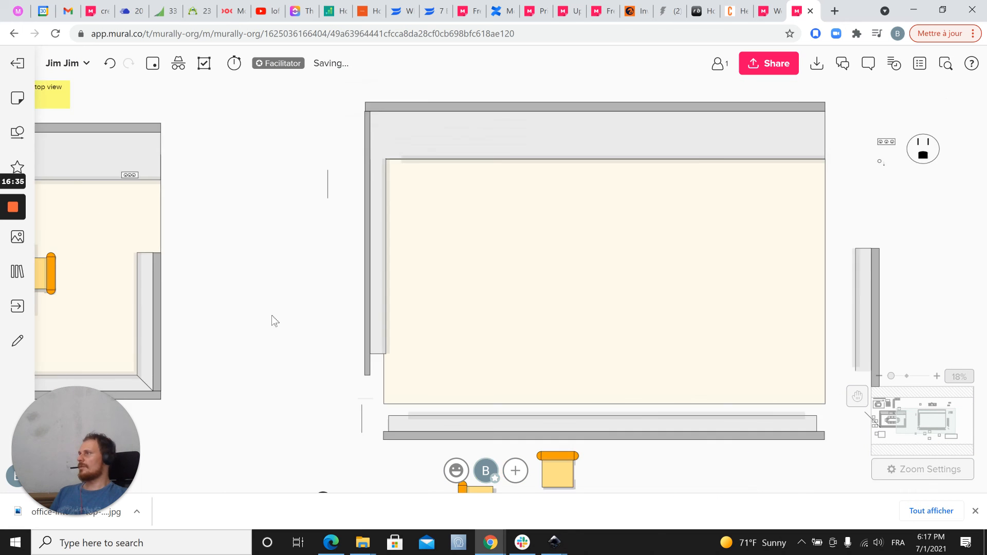
pyautogui.scroll(4, 282, 222)
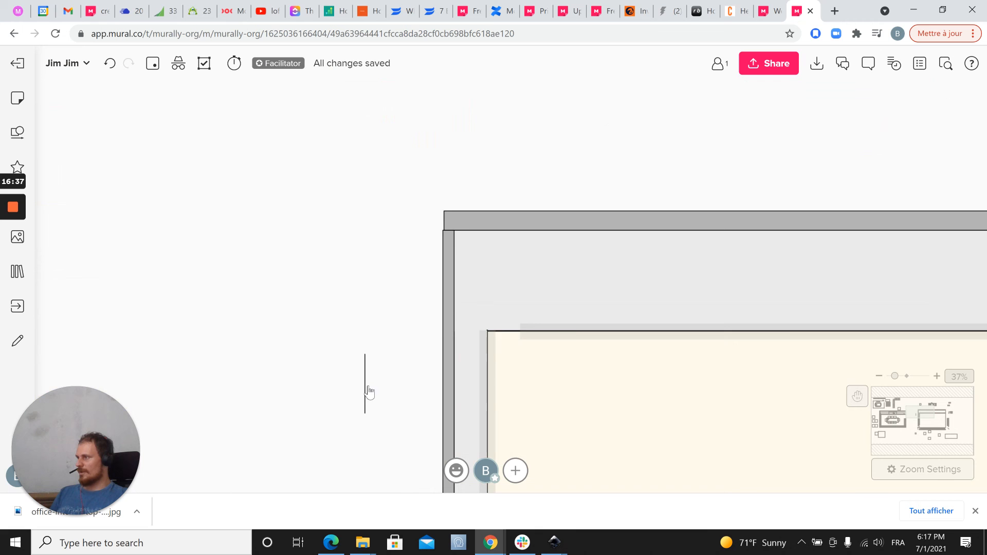
pyautogui.click(366, 391)
pyautogui.moveTo(384, 303); pyautogui.dragTo(401, 219)
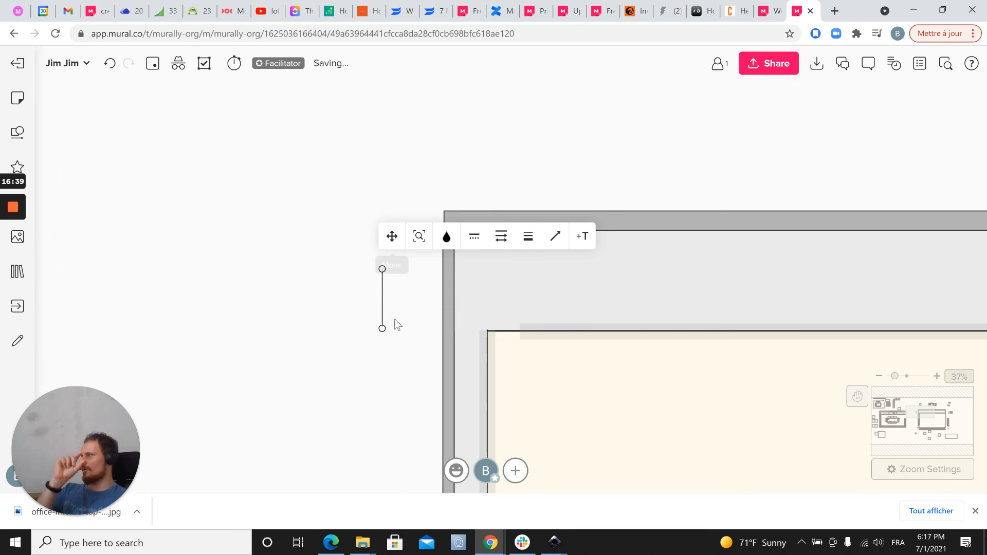
# Stretch the line's ends into a diagonal from the floor's upper-left corner to the inner corner of the dark wall bars
pyautogui.moveTo(383, 330); pyautogui.dragTo(487, 330)
pyautogui.moveTo(383, 270); pyautogui.dragTo(452, 240)
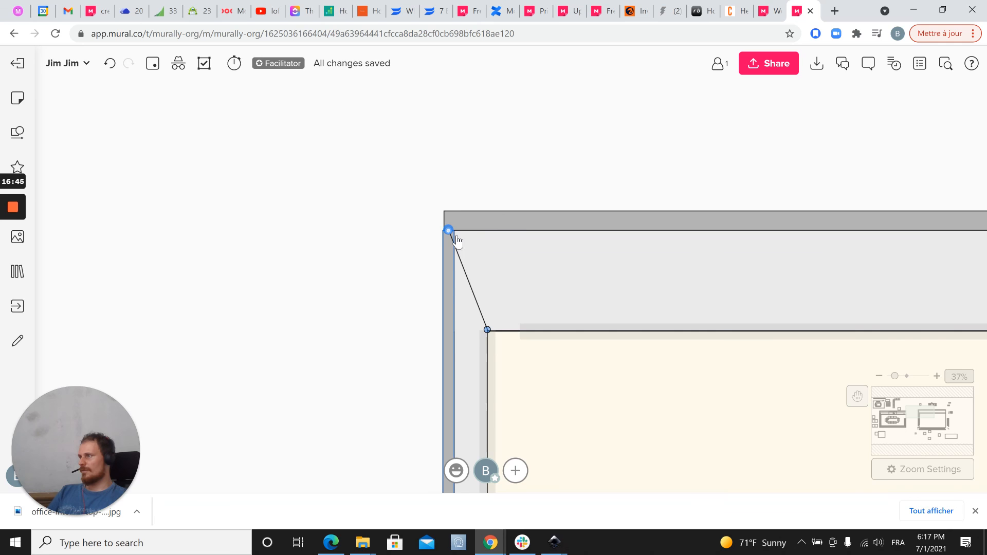
pyautogui.click(366, 283)
pyautogui.scroll(-5, 365, 282)
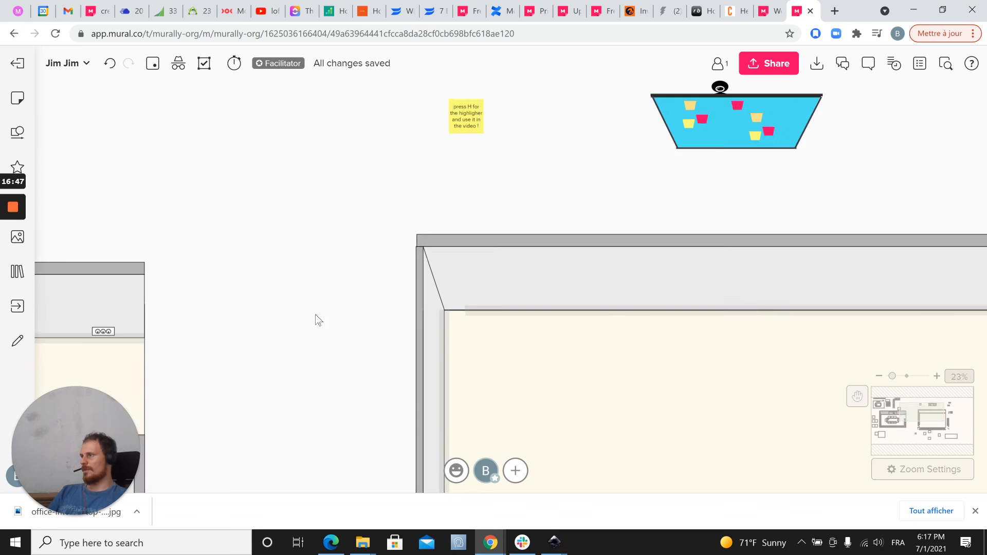
# Extend the upper wall's horizontal shadow strip leftward until it meets the left wall's shadow
pyautogui.scroll(5, 346, 291)
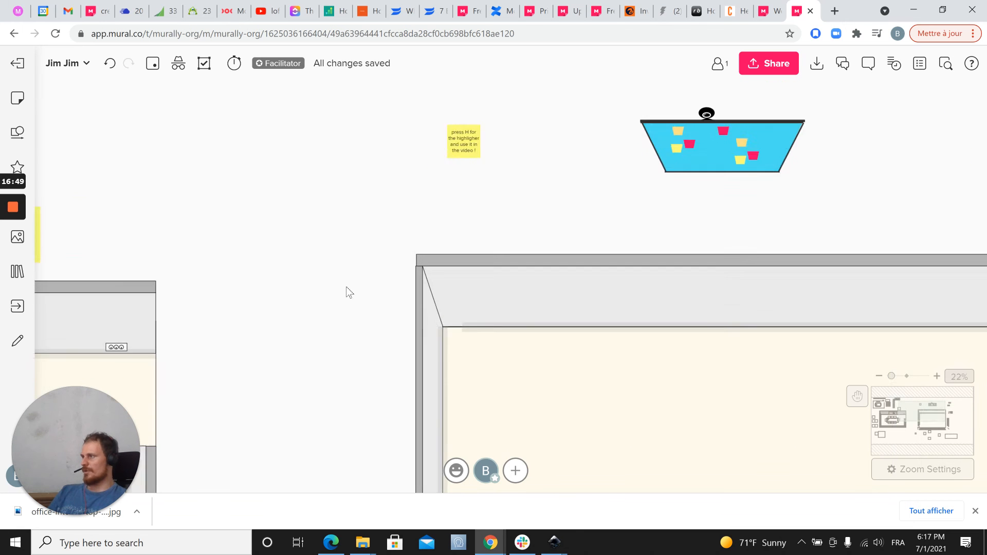
pyautogui.scroll(3, 382, 354)
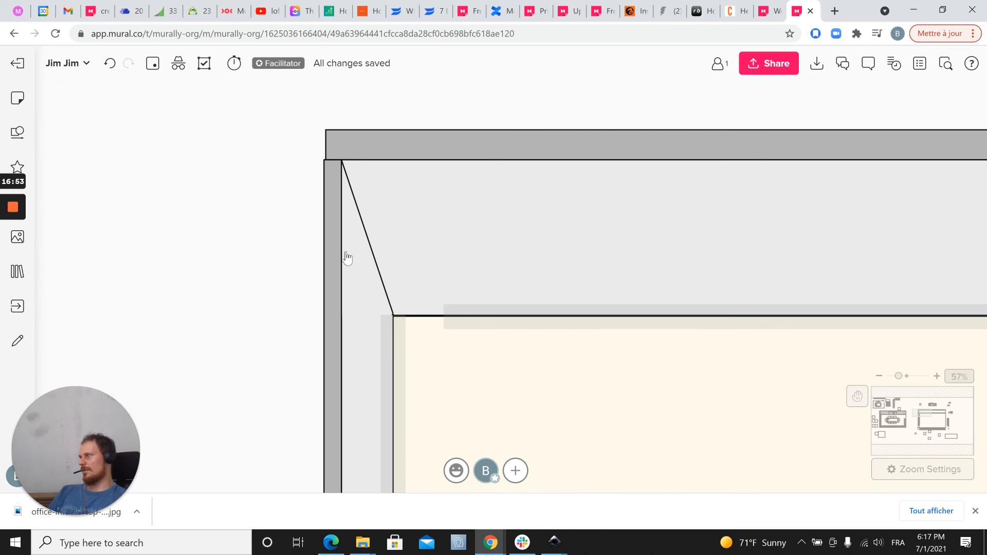
pyautogui.click(447, 322)
pyautogui.moveTo(442, 321); pyautogui.dragTo(379, 321)
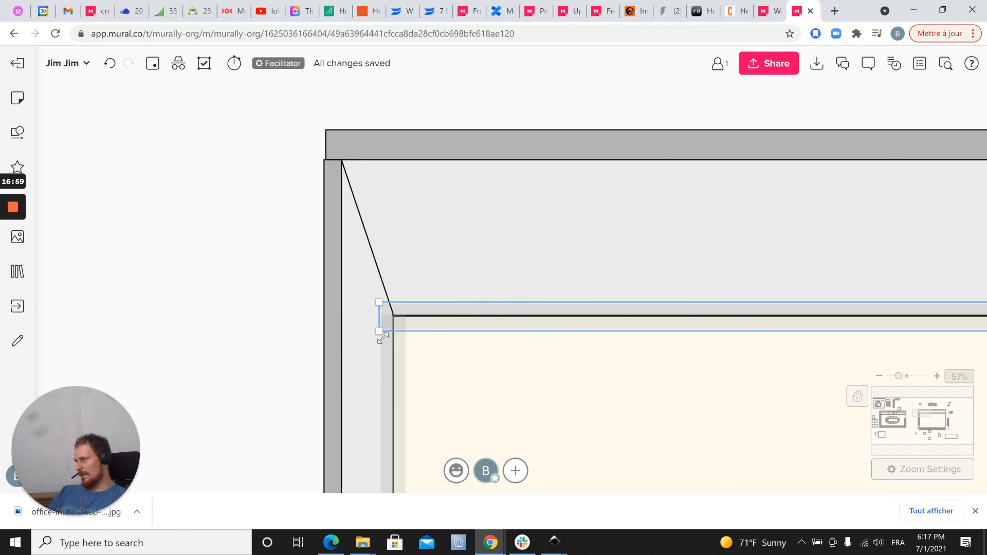
# Readjust the diagonal corner line's lower end so it sits exactly on the floor's upper-left corner
pyautogui.moveTo(393, 315); pyautogui.dragTo(392, 328)
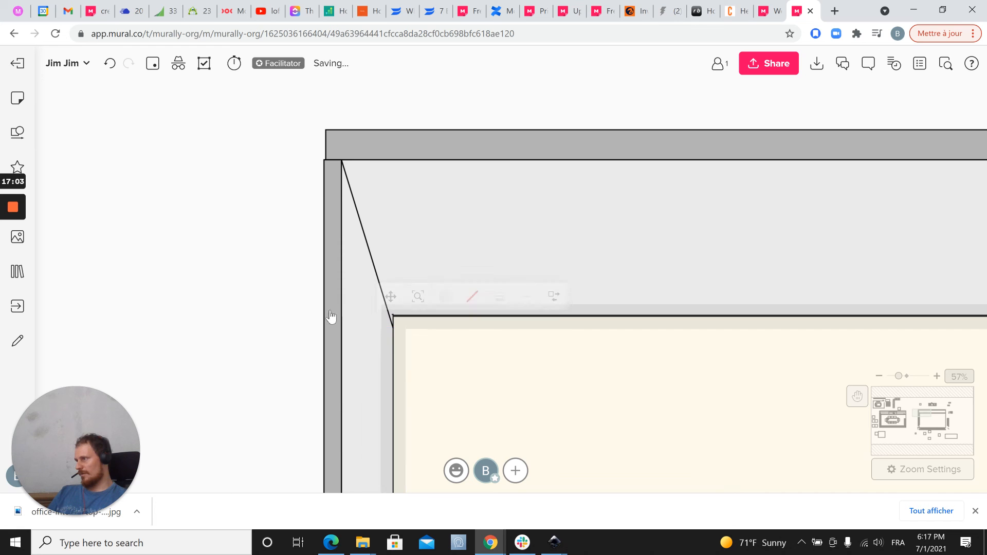
pyautogui.scroll(5, 334, 314)
pyautogui.click(443, 234)
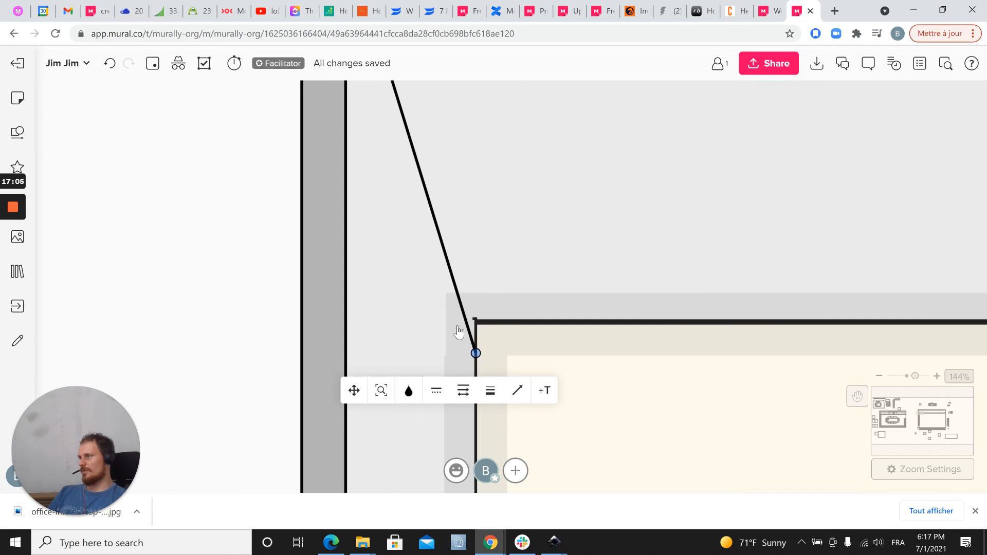
pyautogui.moveTo(473, 351); pyautogui.dragTo(475, 319)
pyautogui.scroll(-8, 245, 291)
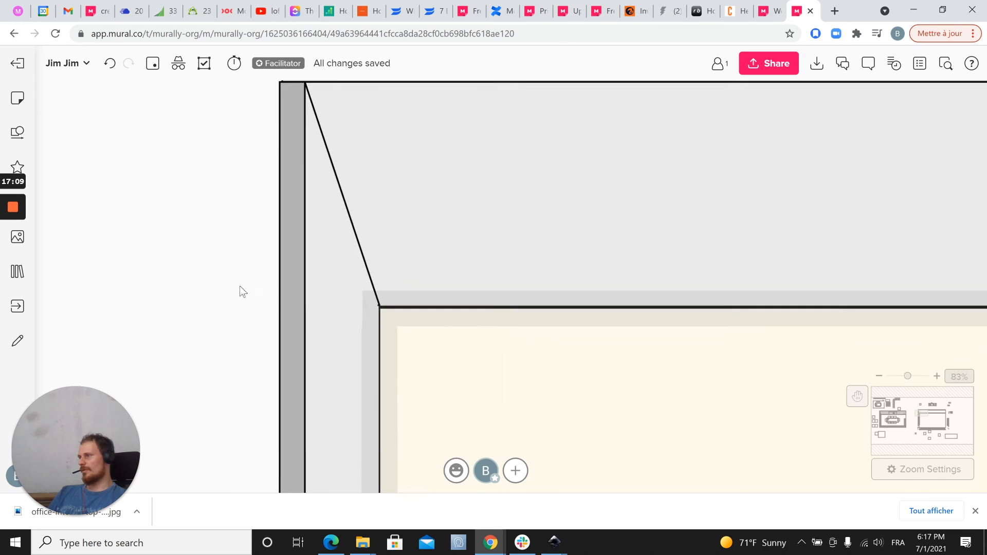
pyautogui.scroll(-4, 202, 301)
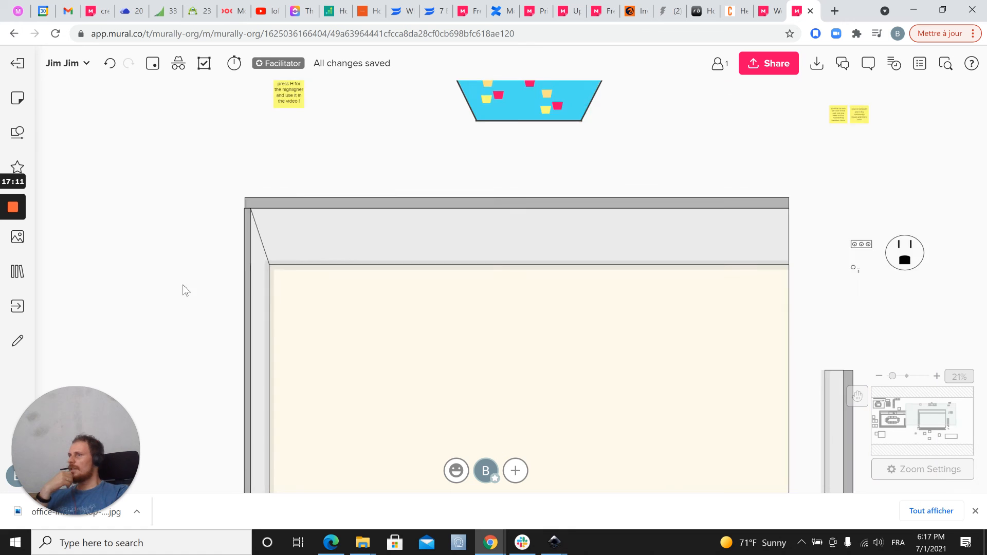
# Move the short right wall with its dark bar and shadow against the floor's right edge
pyautogui.moveTo(206, 283); pyautogui.dragTo(200, 241)
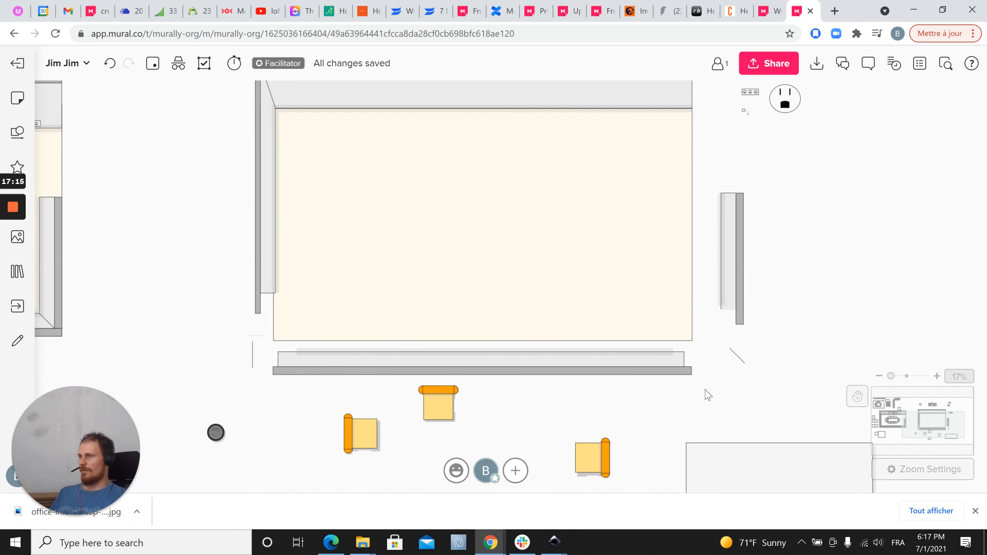
pyautogui.moveTo(824, 263); pyautogui.dragTo(803, 270)
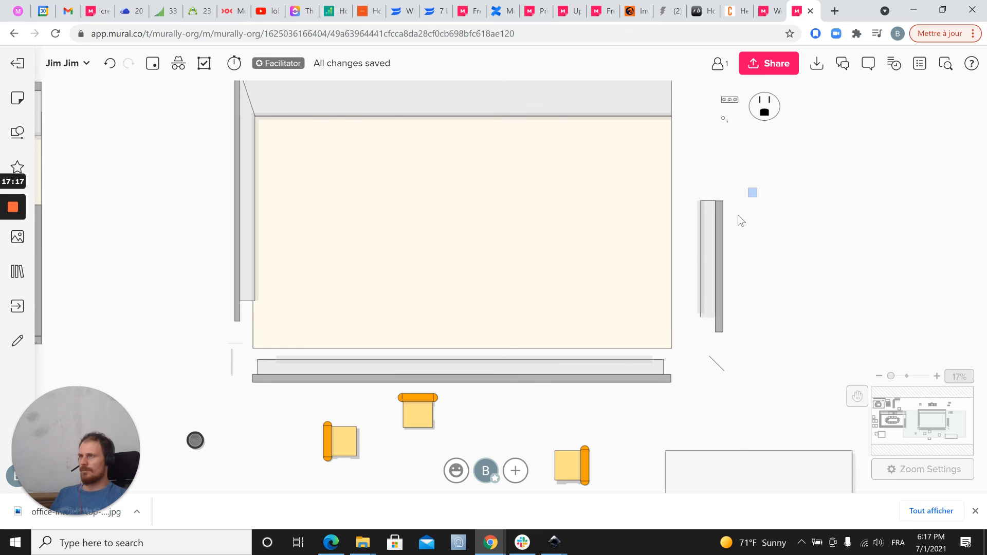
pyautogui.moveTo(708, 283); pyautogui.dragTo(695, 321)
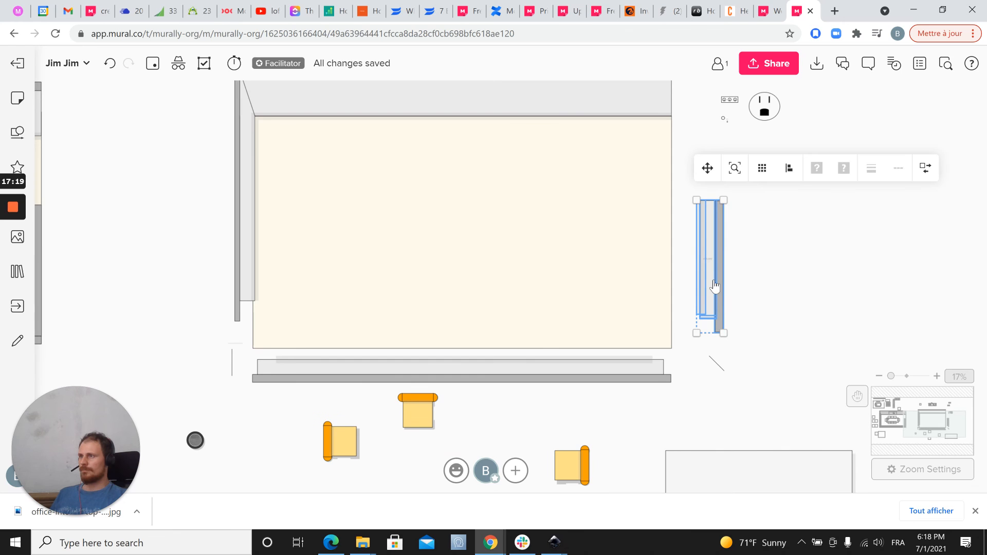
pyautogui.moveTo(706, 284); pyautogui.dragTo(682, 265)
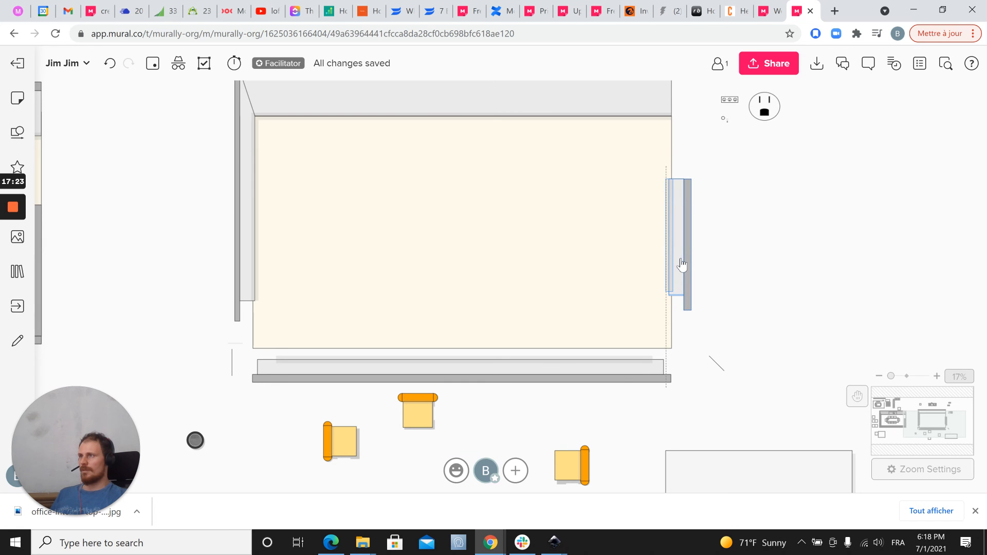
pyautogui.moveTo(680, 298); pyautogui.dragTo(682, 313)
pyautogui.click(742, 287)
# Compare the right wall's placement on the new room with the finished furnished room
pyautogui.scroll(-3, 743, 285)
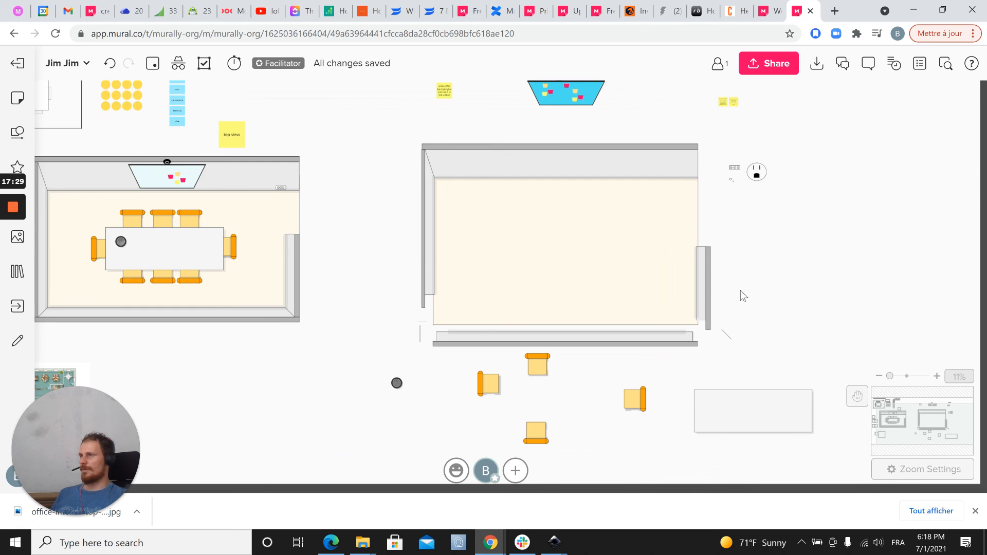
pyautogui.scroll(5, 741, 290)
pyautogui.scroll(3, 740, 284)
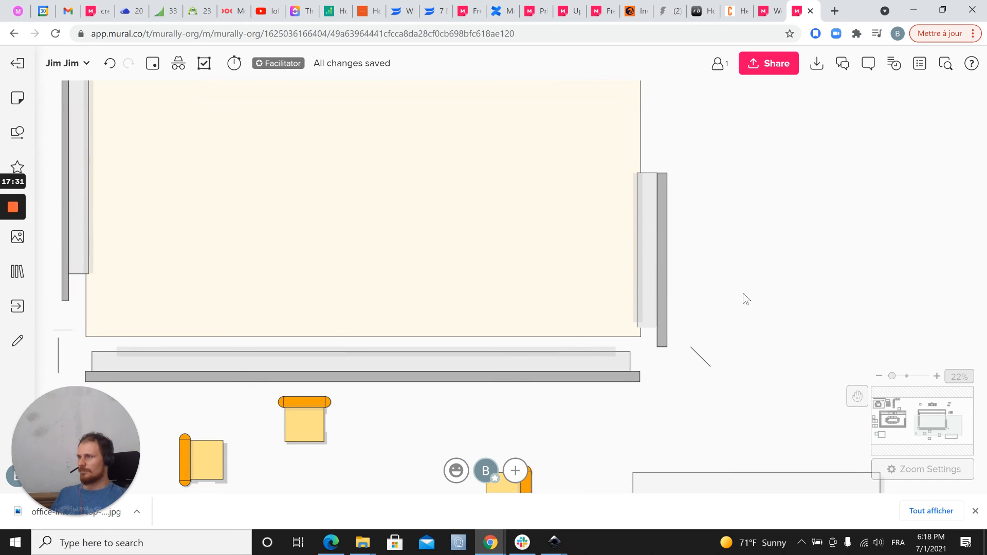
pyautogui.scroll(-4, 714, 270)
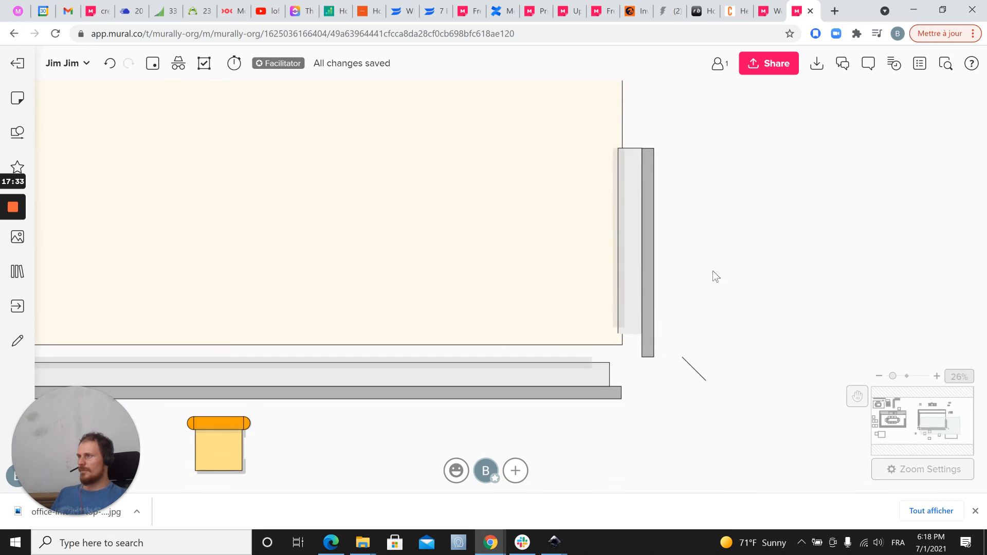
pyautogui.scroll(-1, 745, 248)
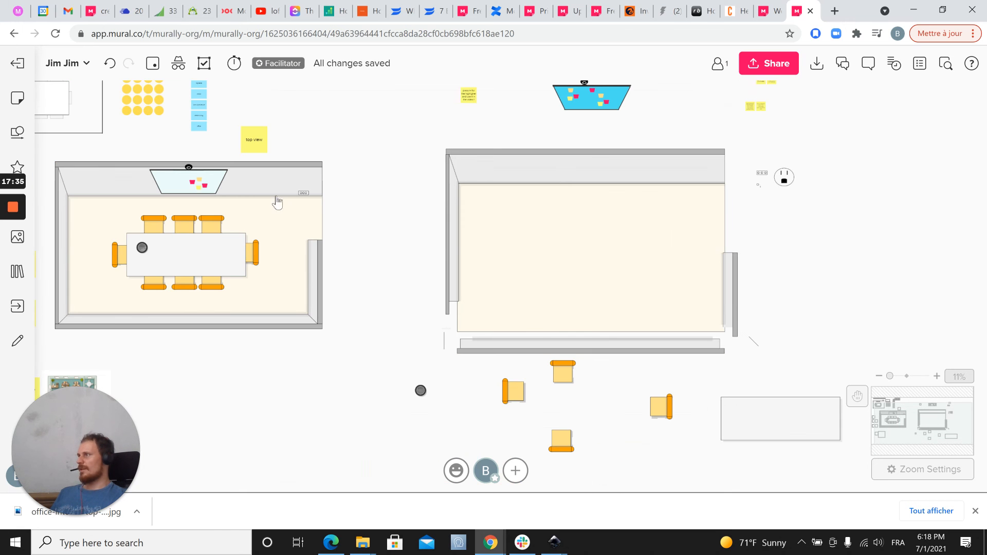
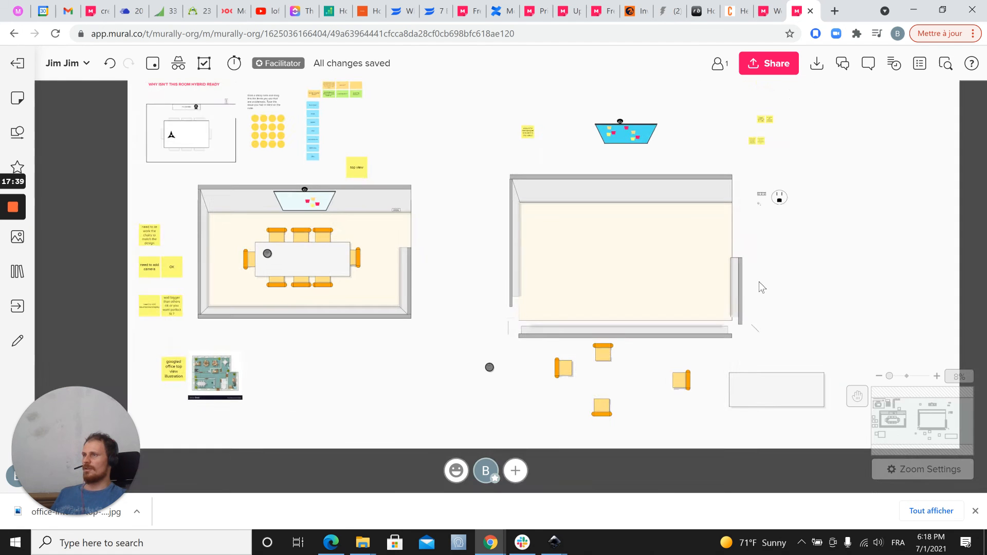
pyautogui.scroll(8, 759, 282)
pyautogui.scroll(-3, 736, 186)
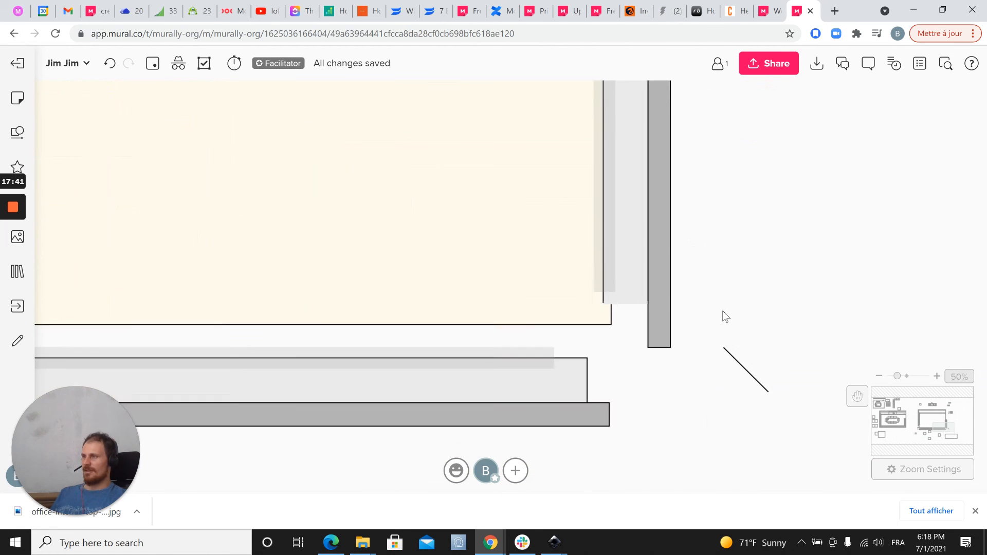
pyautogui.scroll(-1, 773, 390)
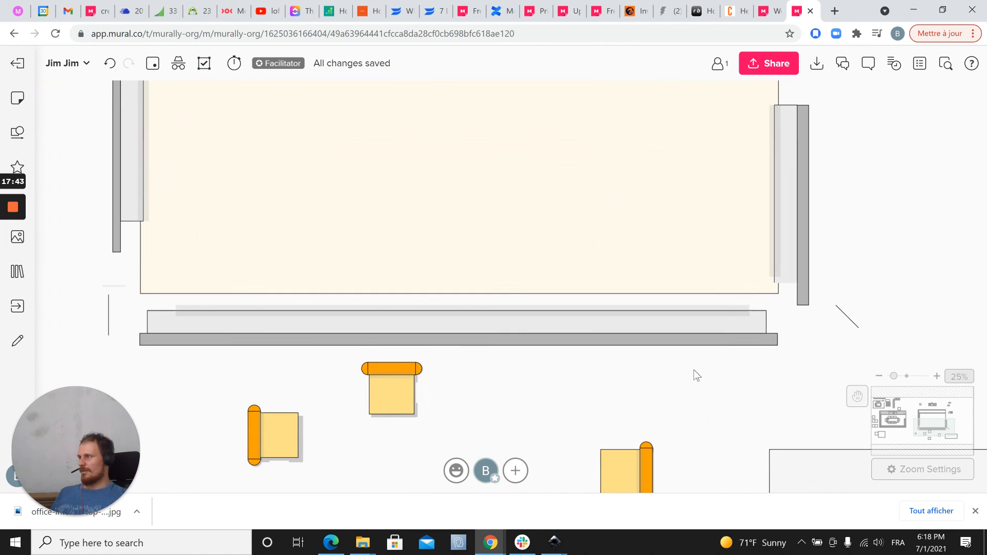
# Move the lower wall's light panel, dark bar and shadow together up against the floor's lower edge, leaving the right wall in place
pyautogui.moveTo(648, 319); pyautogui.dragTo(624, 319)
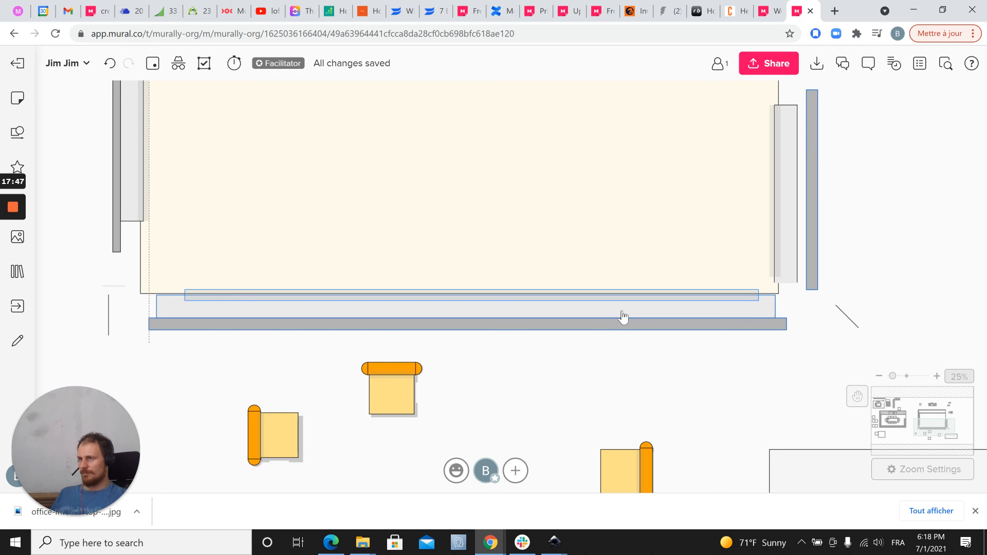
pyautogui.hotkey('ctrl', 'z')
pyautogui.keyDown('shift'); pyautogui.click(806, 255); pyautogui.keyUp('shift')
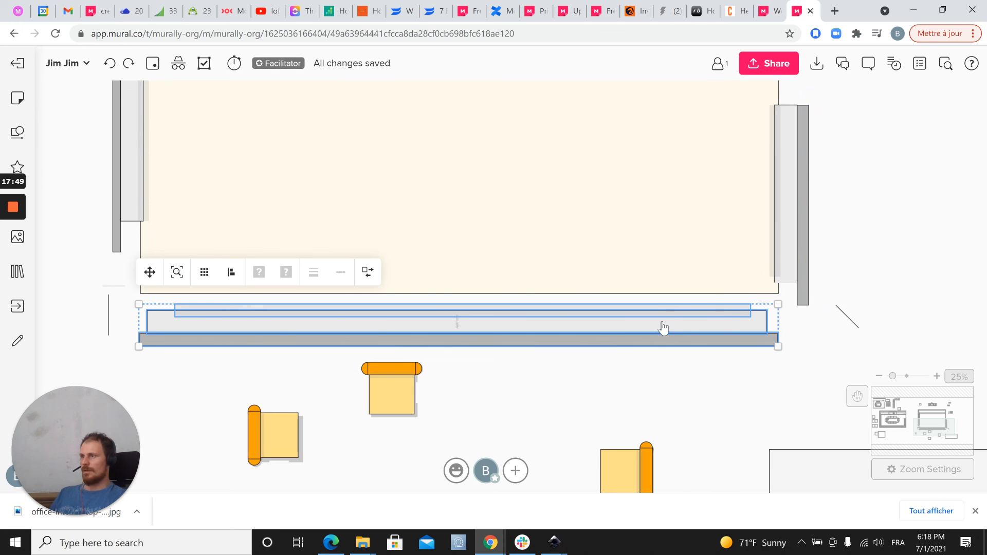
pyautogui.moveTo(653, 345); pyautogui.dragTo(655, 323)
pyautogui.click(746, 366)
# Extend the lower wall's light panel and dark bar rightward to the right wall, and lengthen the right dark bar down to meet them
pyautogui.moveTo(737, 322); pyautogui.dragTo(618, 340)
pyautogui.scroll(1, 742, 296)
pyautogui.scroll(4, 684, 303)
pyautogui.click(546, 349)
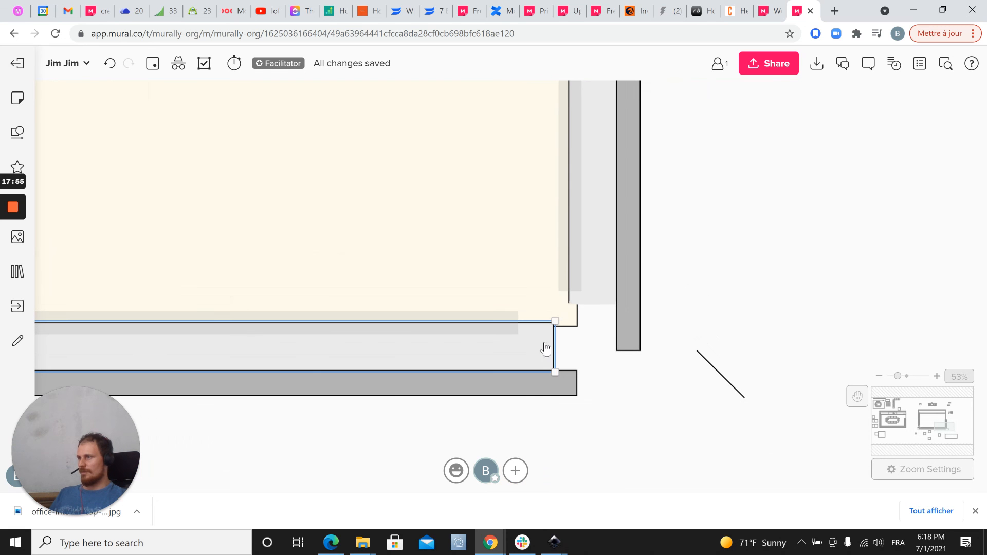
pyautogui.moveTo(559, 342); pyautogui.dragTo(627, 367)
pyautogui.click(578, 384)
pyautogui.click(636, 348)
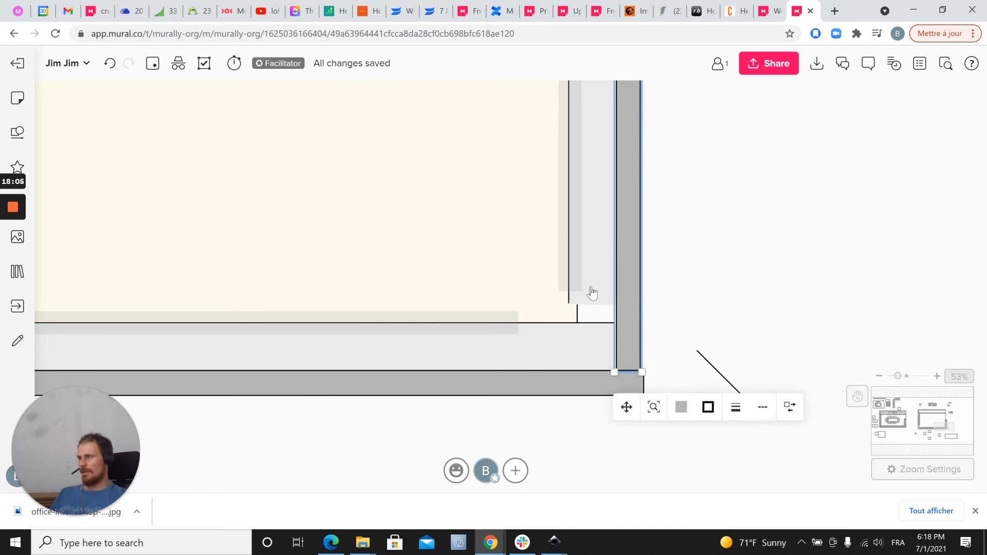
# Extend the right wall's light panel downward until it meets the lower wall's upper edge
pyautogui.click(598, 307)
pyautogui.moveTo(595, 306); pyautogui.dragTo(594, 322)
pyautogui.scroll(5, 596, 319)
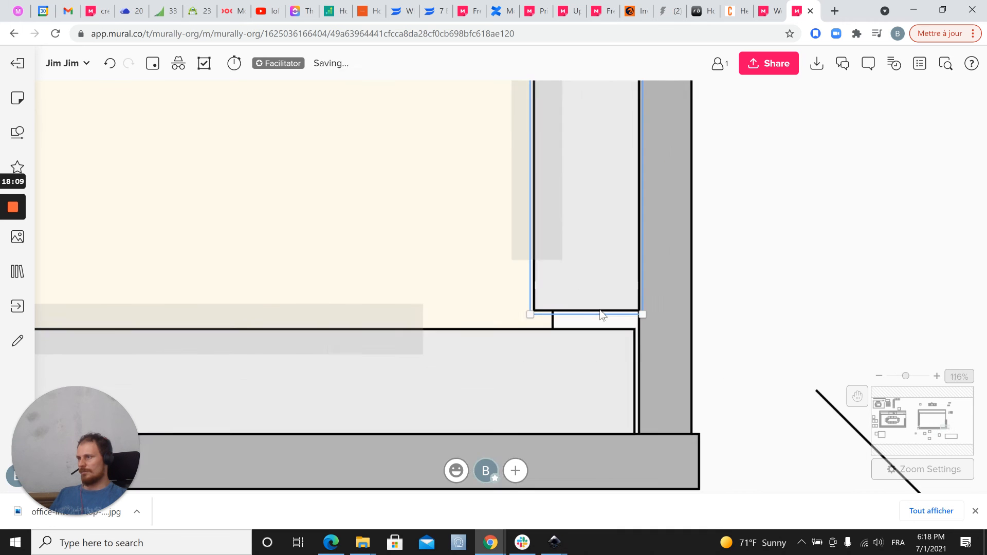
pyautogui.scroll(3, 597, 315)
pyautogui.moveTo(587, 319); pyautogui.dragTo(582, 341)
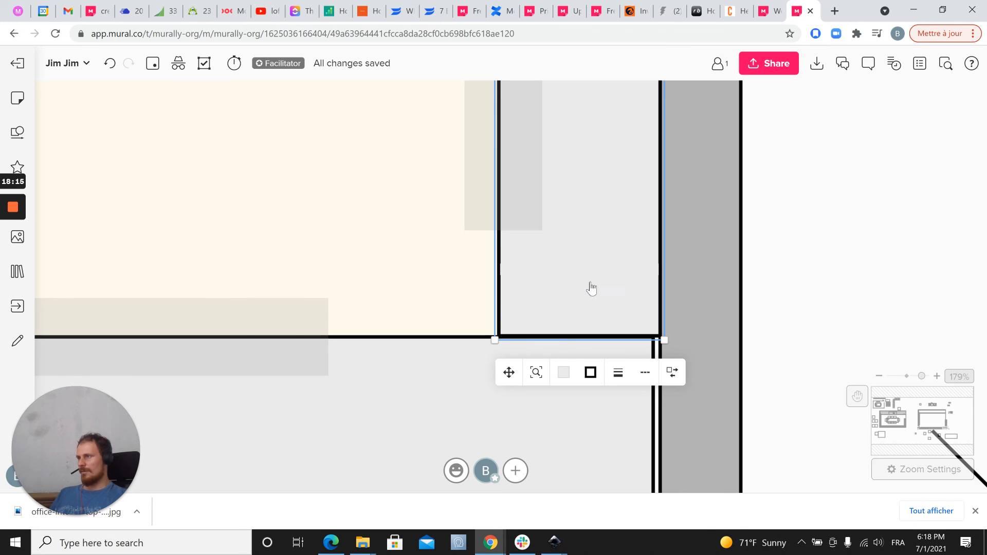
# Place a thin borderless grey strip over the black seam between the right wall's light panel and the lower wall
pyautogui.click(776, 250)
pyautogui.moveTo(786, 179); pyautogui.dragTo(586, 308)
pyautogui.click(822, 295)
pyautogui.click(612, 269)
pyautogui.moveTo(612, 270); pyautogui.dragTo(612, 337)
pyautogui.press('Left')
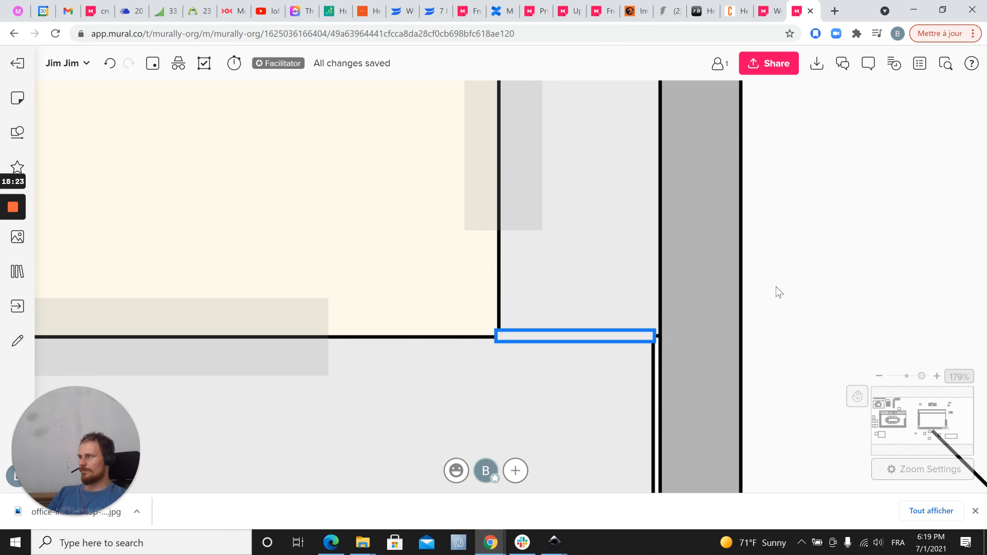
pyautogui.press('Right')
pyautogui.click(800, 258)
# Extend the right wall's shadow down and the lower wall's shadow rightward so they meet at the floor's lower-right corner
pyautogui.scroll(1, 741, 312)
pyautogui.scroll(-2, 736, 310)
pyautogui.scroll(-2, 610, 262)
pyautogui.click(531, 229)
pyautogui.moveTo(550, 248); pyautogui.dragTo(547, 330)
pyautogui.click(399, 346)
pyautogui.moveTo(406, 326); pyautogui.dragTo(558, 301)
pyautogui.click(566, 320)
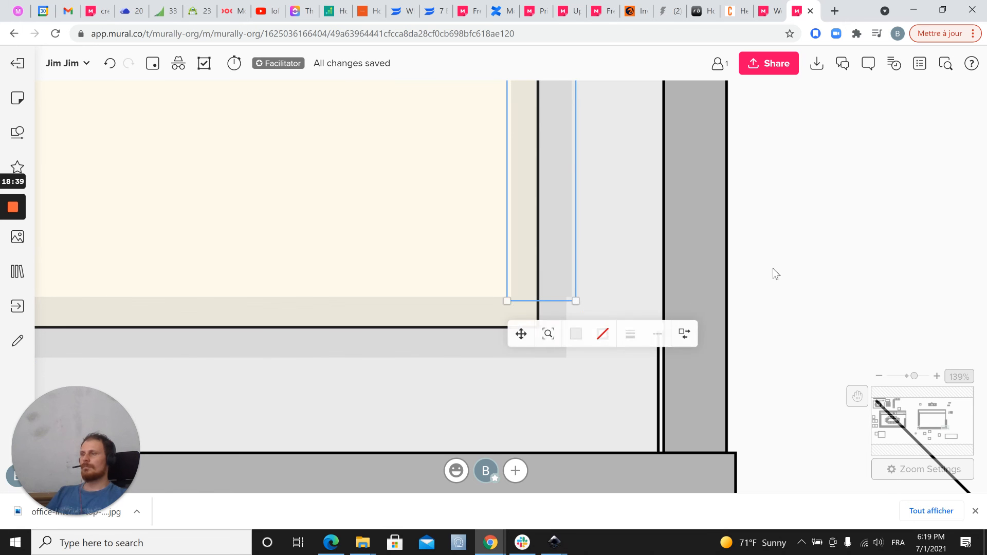
pyautogui.click(773, 269)
# Place the diagonal line between the floor's lower-right corner and the inner corner of the dark wall bars
pyautogui.scroll(-4, 760, 278)
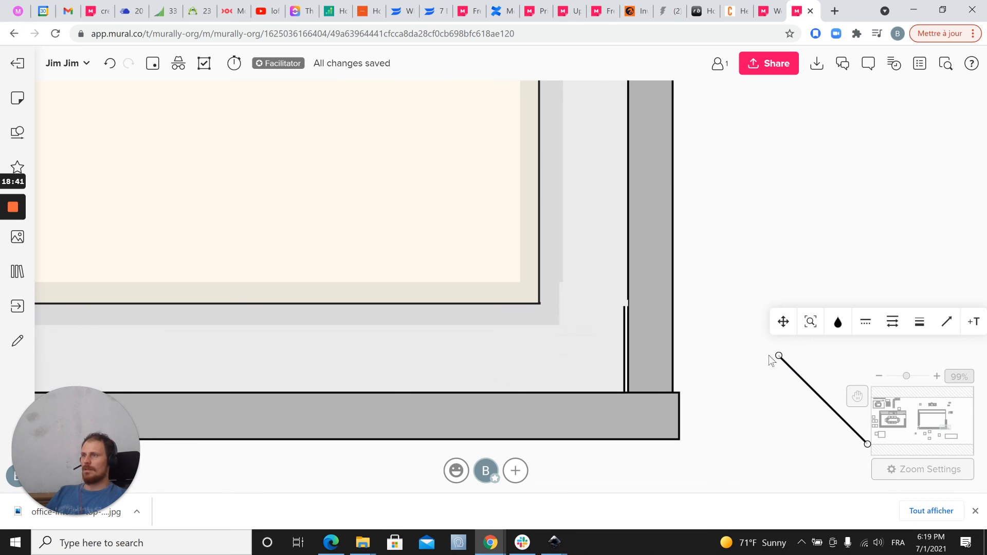
pyautogui.moveTo(782, 343); pyautogui.dragTo(537, 282)
pyautogui.scroll(-10, 785, 215)
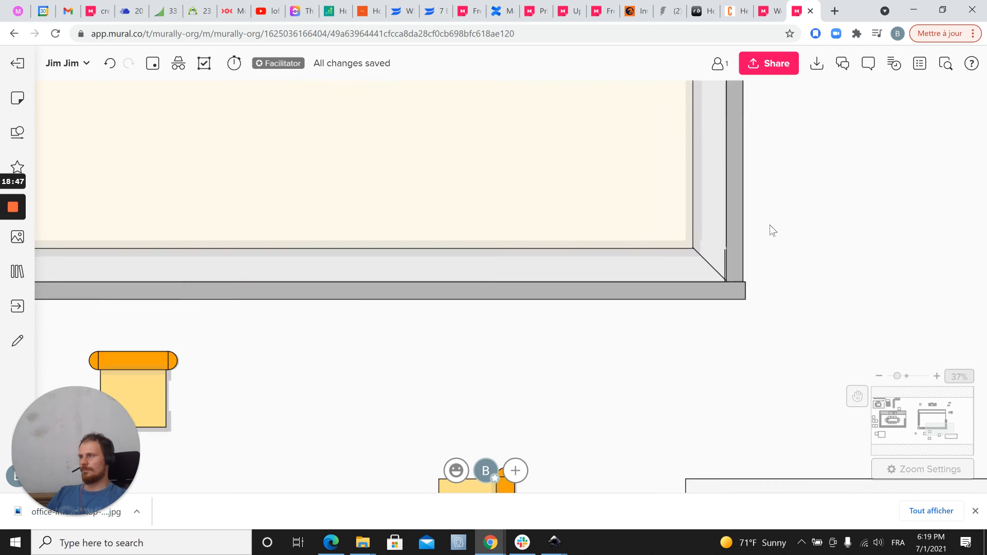
# Extend the left wall's light panel downward until it reaches the lower wall
pyautogui.scroll(6, 309, 207)
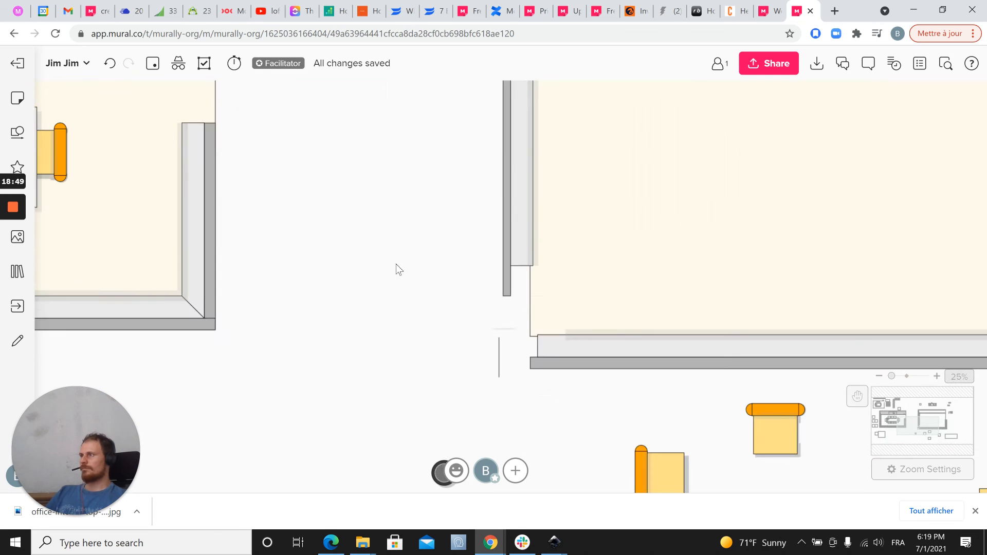
pyautogui.moveTo(480, 313); pyautogui.dragTo(295, 261)
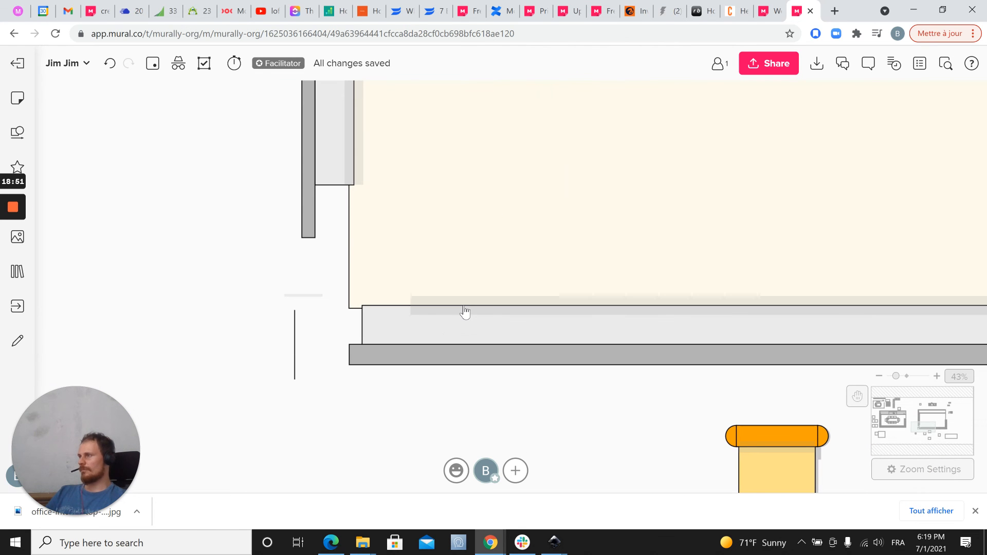
pyautogui.click(328, 176)
pyautogui.moveTo(334, 184); pyautogui.dragTo(314, 322)
# Extend the lower wall's light panel and dark bar leftward to the left wall
pyautogui.click(365, 329)
pyautogui.scroll(5, 315, 316)
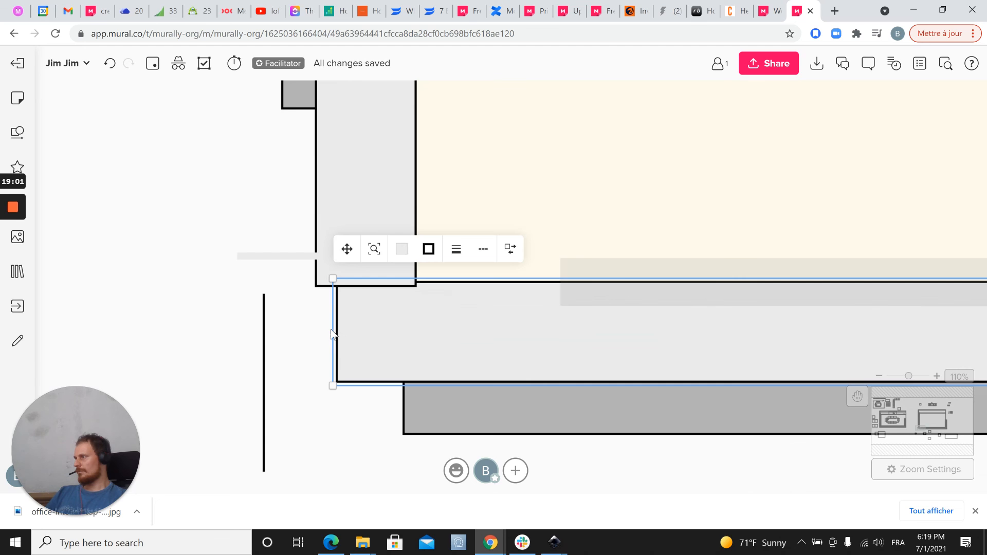
pyautogui.moveTo(331, 336); pyautogui.dragTo(317, 342)
pyautogui.click(415, 408)
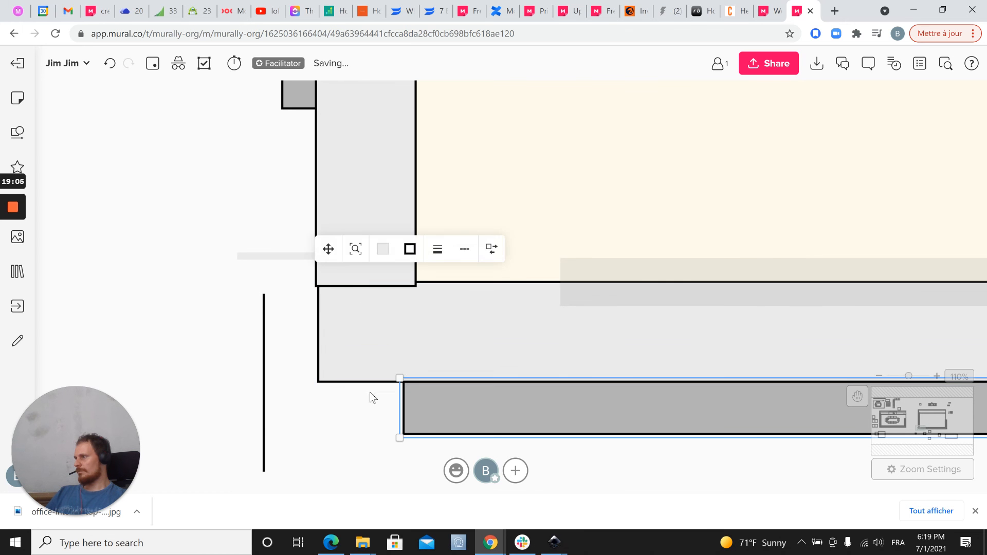
pyautogui.moveTo(400, 398); pyautogui.dragTo(317, 396)
# Lengthen the left wall's dark bar down to the lower wall's dark bar
pyautogui.click(301, 105)
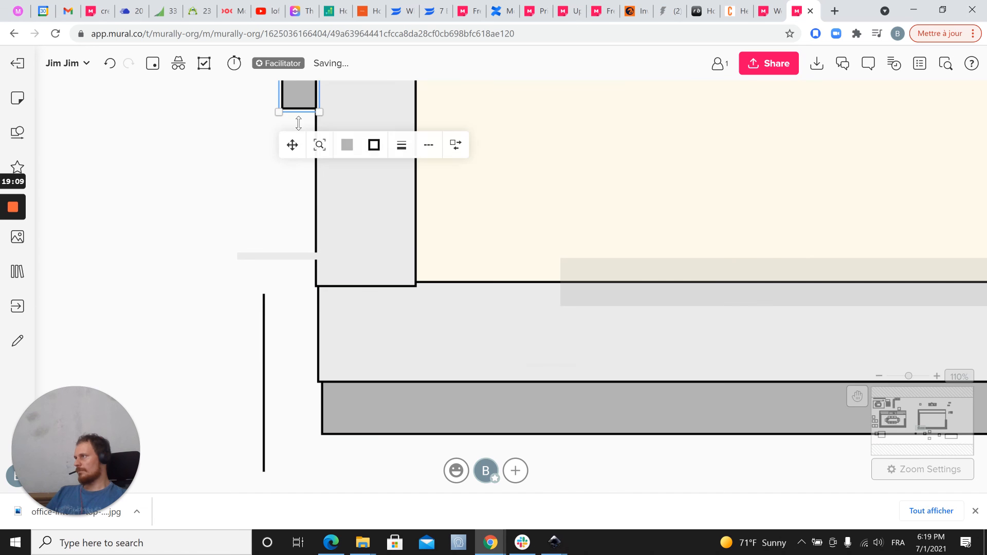
pyautogui.moveTo(302, 113); pyautogui.dragTo(297, 386)
pyautogui.scroll(-5, 361, 401)
pyautogui.scroll(-3, 359, 395)
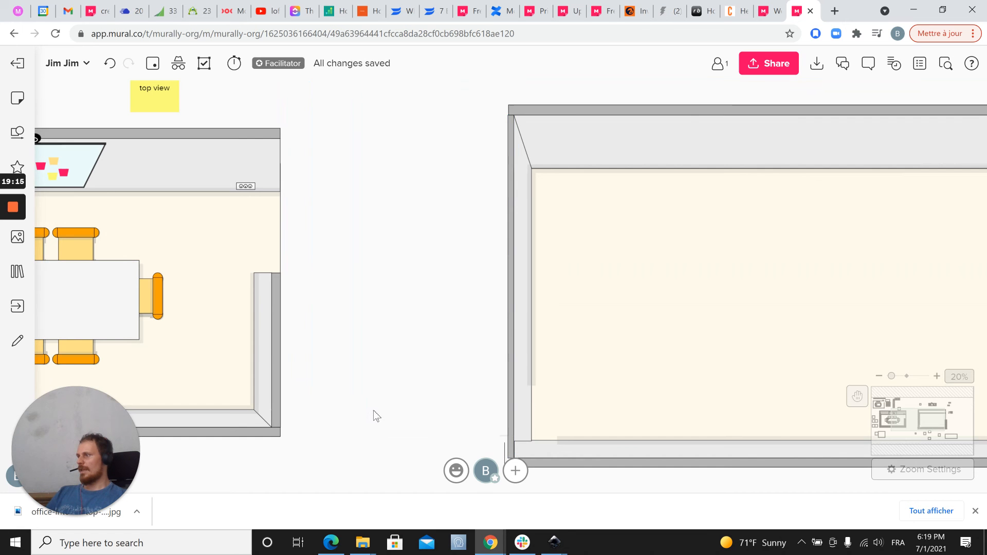
# Extend the lower wall's dark bar beneath the left dark bar and its shadow leftward to the floor's lower-left corner
pyautogui.scroll(5, 486, 366)
pyautogui.click(605, 343)
pyautogui.moveTo(569, 333); pyautogui.dragTo(546, 336)
pyautogui.moveTo(434, 277); pyautogui.dragTo(362, 277)
# Move the thin grey strip from beside the left wall onto the seam between the left and lower walls
pyautogui.scroll(2, 442, 293)
pyautogui.click(446, 260)
pyautogui.moveTo(447, 260); pyautogui.dragTo(552, 282)
pyautogui.press('Delete')
# Extend the left wall's shadow down to the lower wall's shadow, and adjust the thin grey strip to cover the corner seam
pyautogui.click(616, 105)
pyautogui.moveTo(617, 110); pyautogui.dragTo(588, 311)
pyautogui.click(704, 321)
pyautogui.scroll(5, 587, 310)
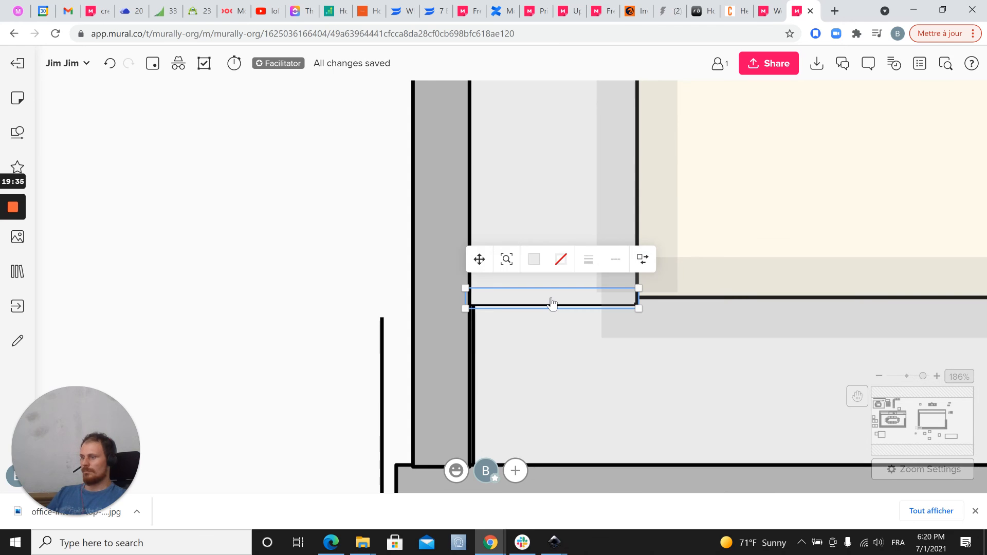
pyautogui.click(529, 316)
pyautogui.press('Delete')
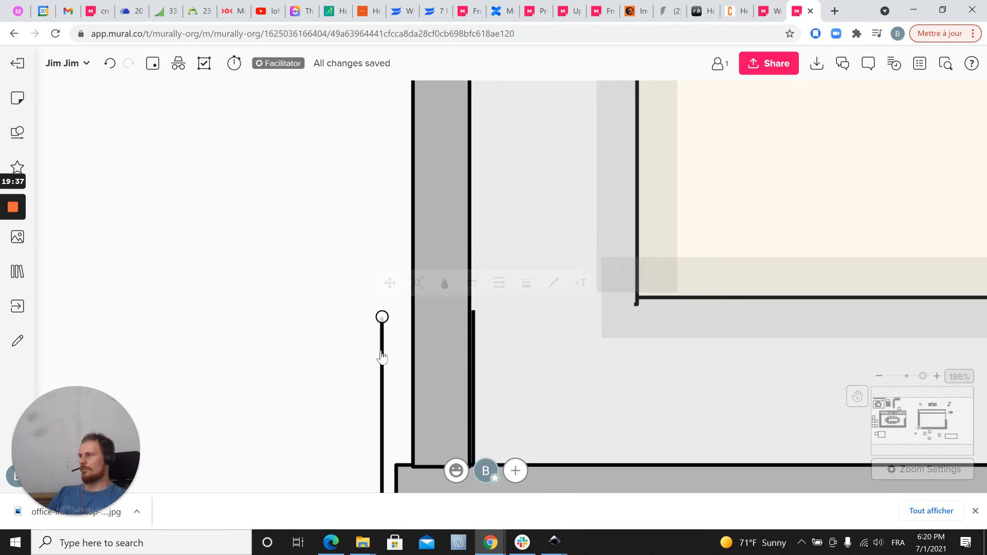
# Stretch the short vertical line into a diagonal from the floor's lower-left corner to the inner corner of the dark wall bars
pyautogui.scroll(-2, 364, 337)
pyautogui.click(374, 325)
pyautogui.moveTo(374, 325); pyautogui.dragTo(543, 314)
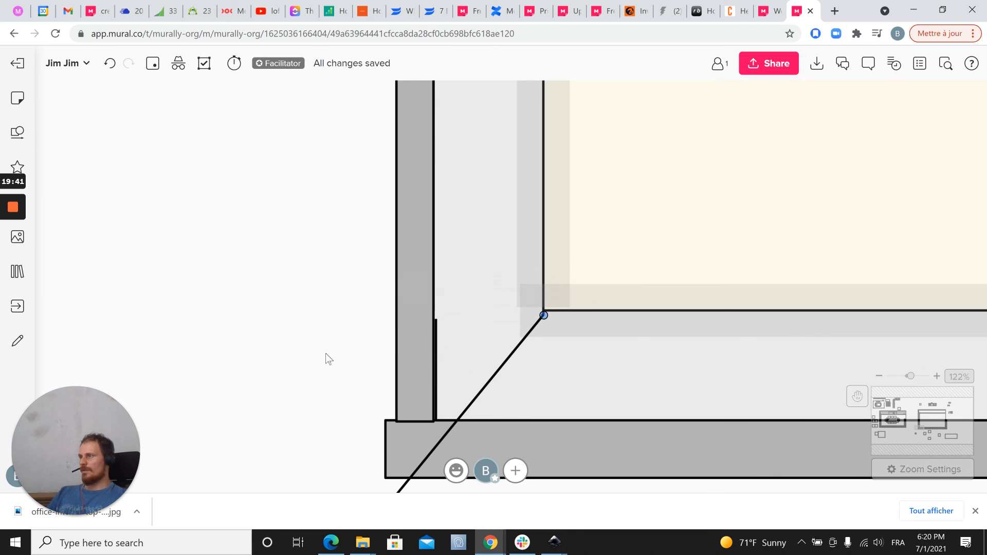
pyautogui.scroll(-3, 298, 270)
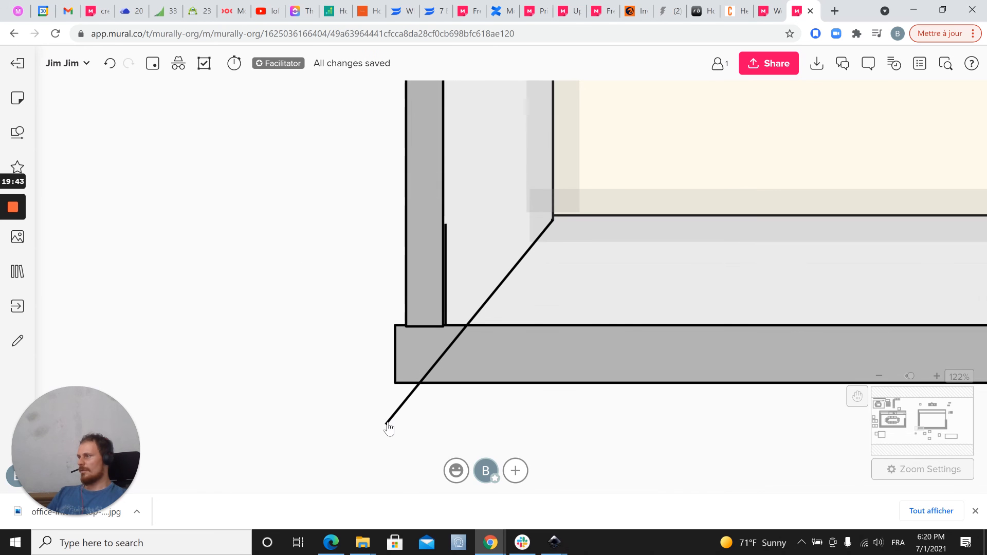
pyautogui.click(388, 426)
pyautogui.moveTo(388, 425); pyautogui.dragTo(445, 333)
pyautogui.scroll(-5, 307, 314)
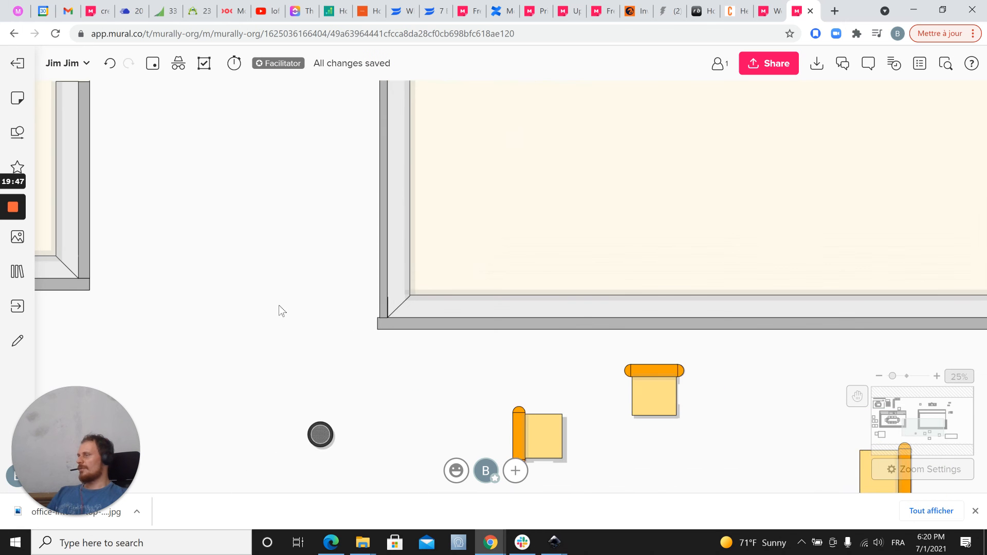
# Compare all the assembled walls and corners of the new room with the finished furnished room
pyautogui.scroll(-5, 279, 311)
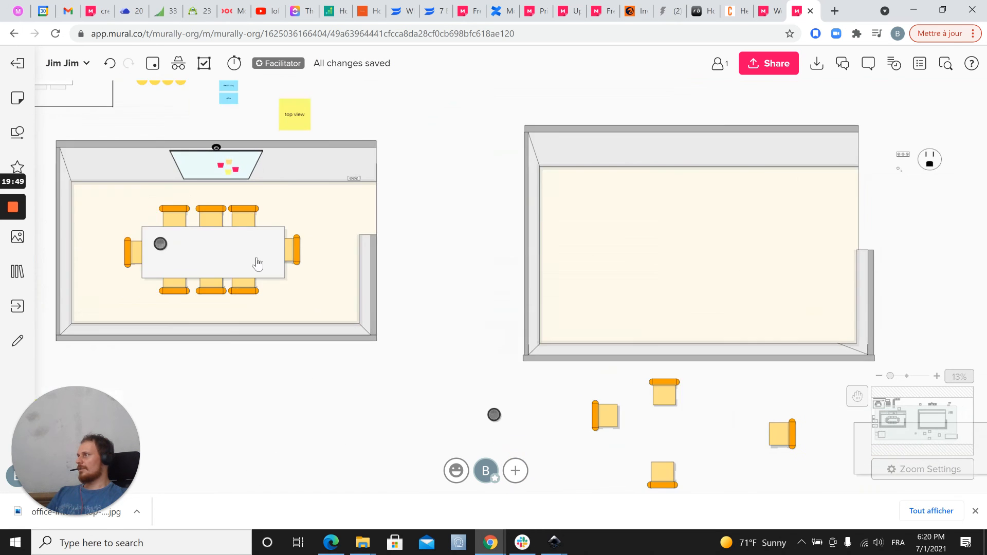
pyautogui.moveTo(257, 263); pyautogui.dragTo(416, 290)
pyautogui.scroll(3, 271, 255)
pyautogui.scroll(-2, 772, 284)
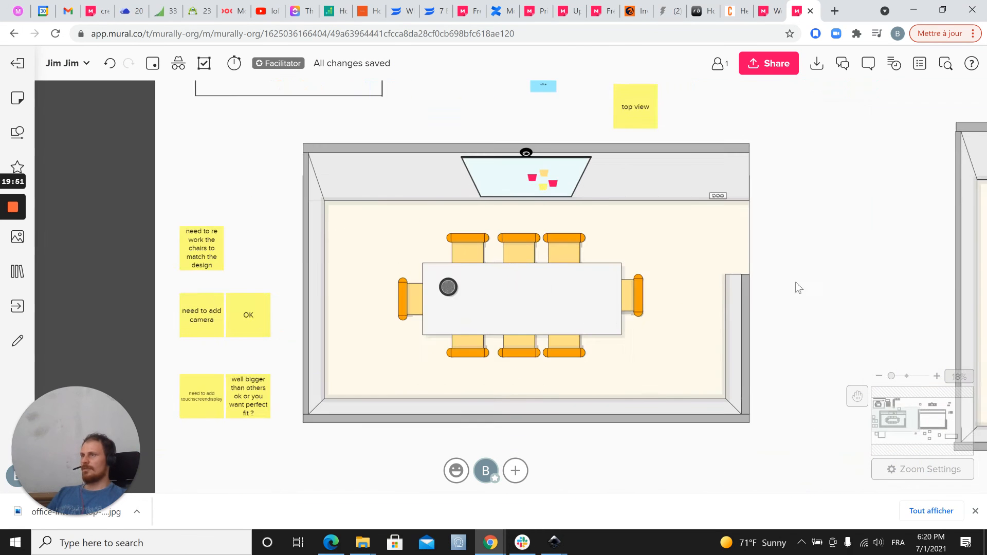
pyautogui.moveTo(823, 265); pyautogui.dragTo(348, 266)
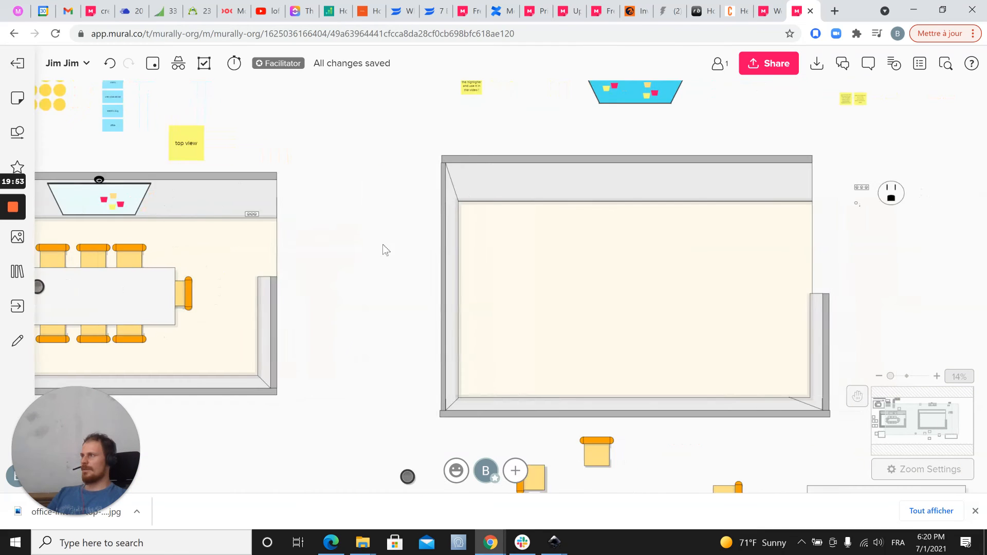
# Move the small socket strip to the upper wall's right end, and the blue whiteboard with its camera to the middle of that wall
pyautogui.click(750, 204)
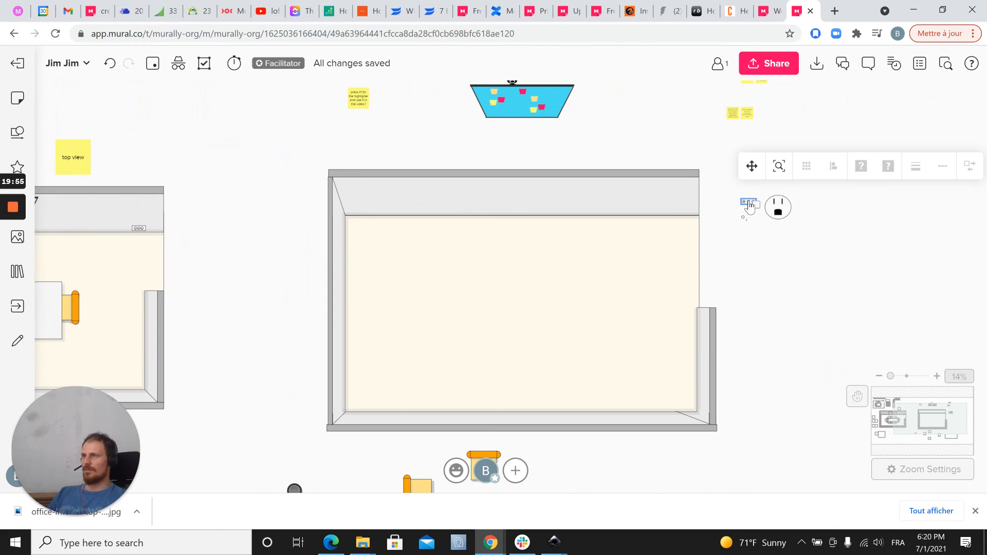
pyautogui.moveTo(691, 176); pyautogui.dragTo(678, 180)
pyautogui.click(642, 138)
pyautogui.moveTo(606, 123); pyautogui.dragTo(603, 161)
pyautogui.moveTo(600, 105); pyautogui.dragTo(519, 239)
pyautogui.click(465, 198)
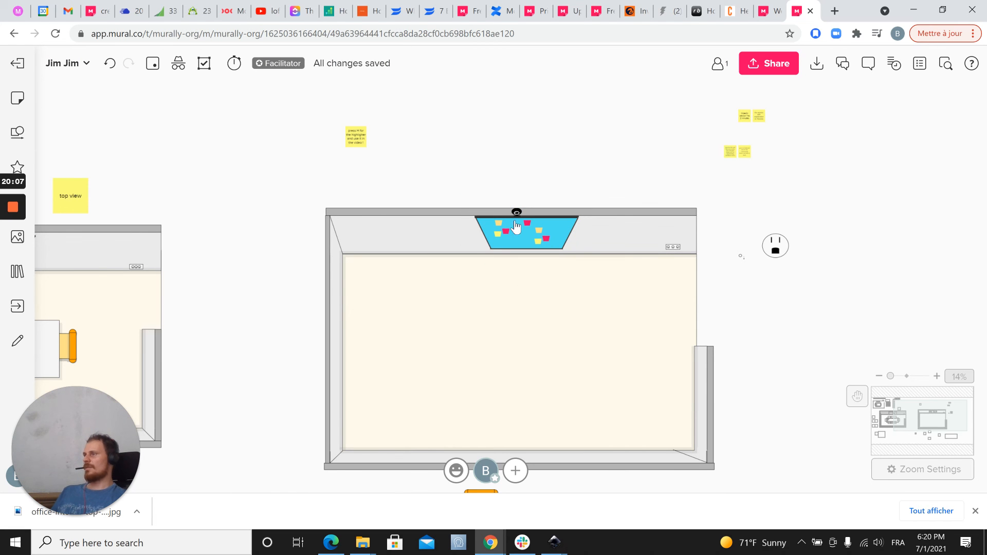
pyautogui.scroll(-3, 246, 224)
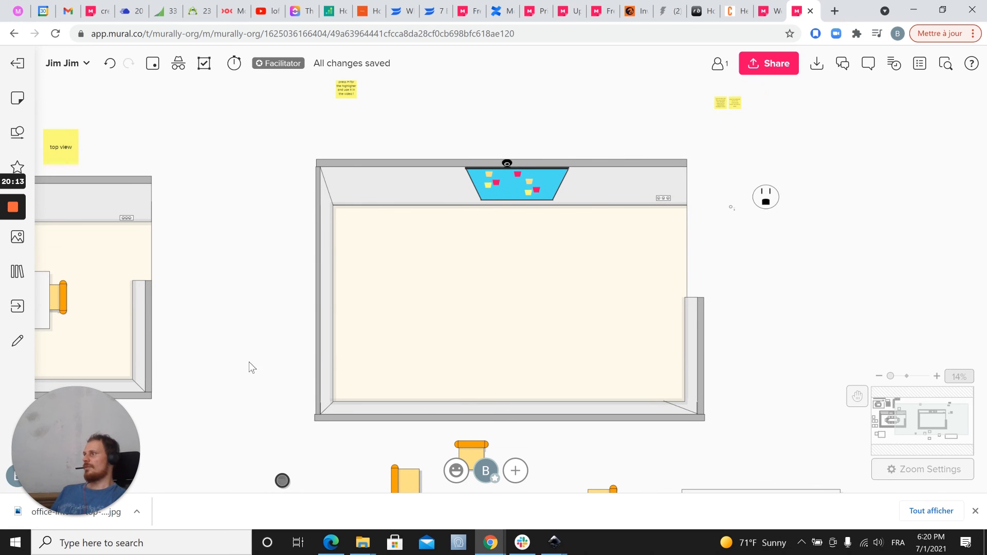
pyautogui.scroll(-3, 249, 362)
pyautogui.click(716, 419)
pyautogui.moveTo(760, 441); pyautogui.dragTo(502, 211)
pyautogui.moveTo(401, 396); pyautogui.dragTo(406, 351)
pyautogui.hotkey('ctrl', 'z')
pyautogui.hotkey('ctrl', 'z')
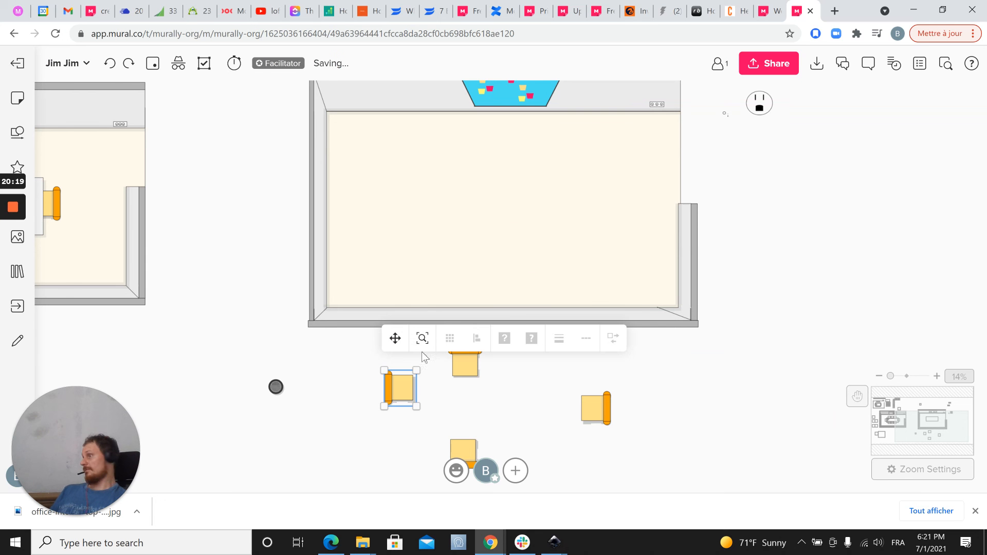
# Bring the white table to the front and move it onto the floor of the new room
pyautogui.click(781, 440)
pyautogui.rightClick(781, 439)
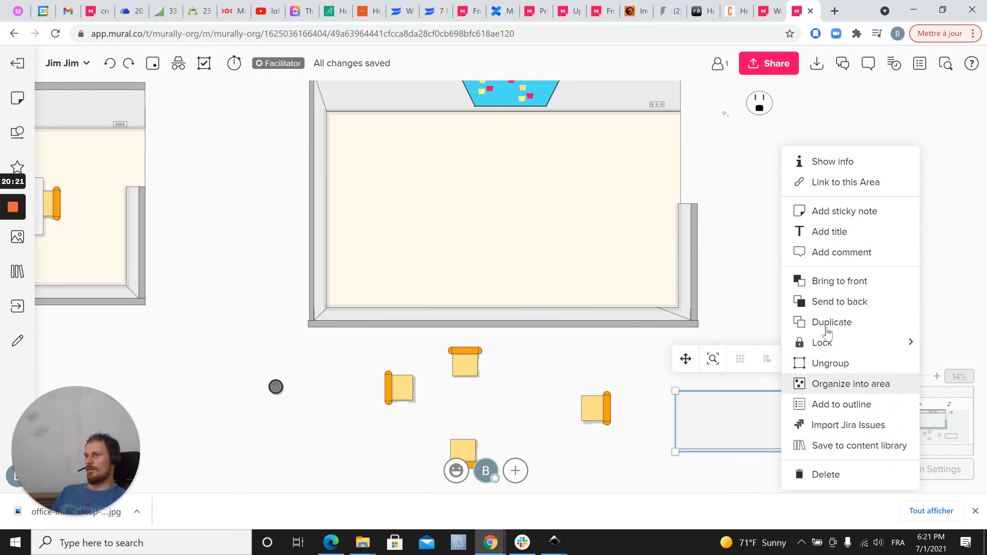
pyautogui.click(827, 292)
pyautogui.moveTo(767, 419); pyautogui.dragTo(507, 187)
# Move the chair with its backrest on the left to the table's left end, with its seat tucked under the tabletop
pyautogui.click(399, 388)
pyautogui.moveTo(399, 389); pyautogui.dragTo(409, 206)
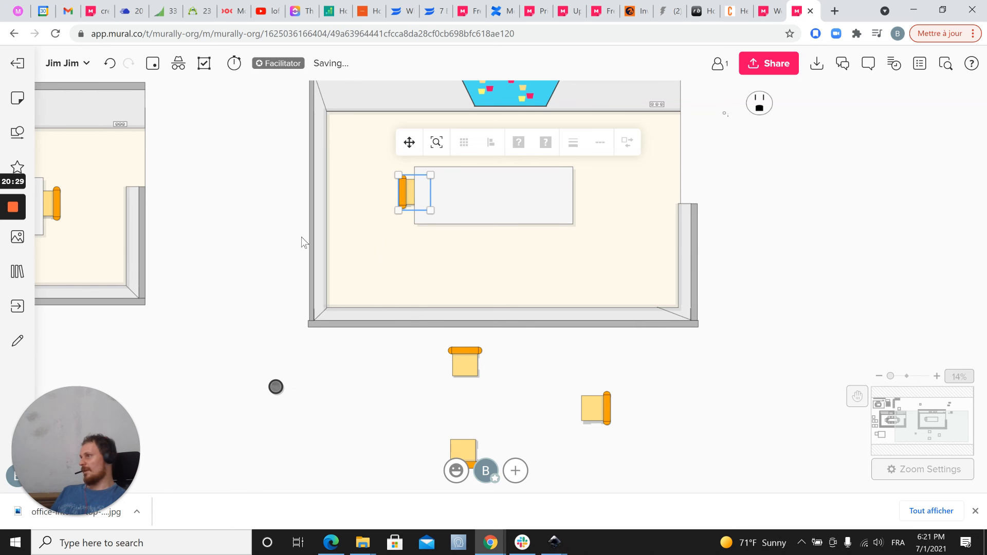
pyautogui.click(283, 235)
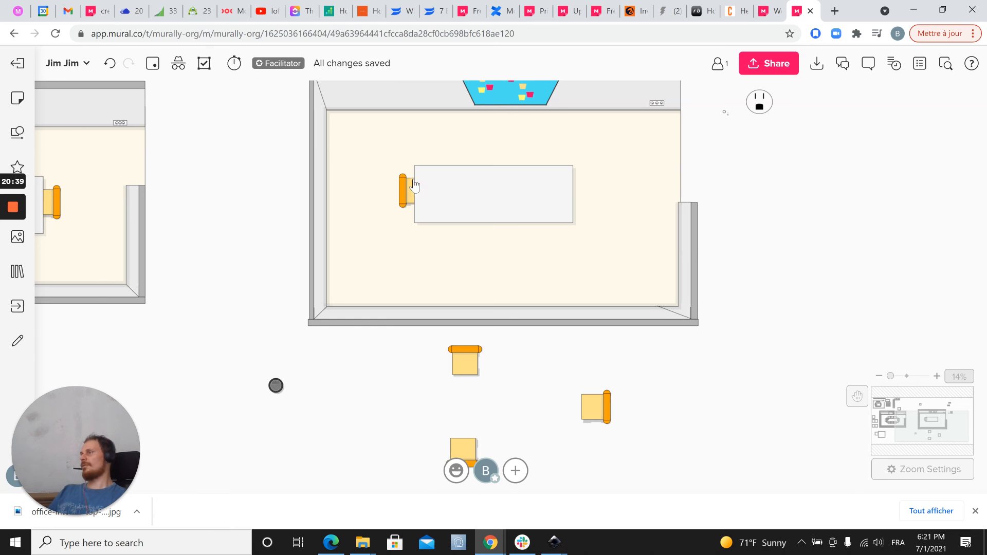
pyautogui.click(401, 161)
pyautogui.click(489, 182)
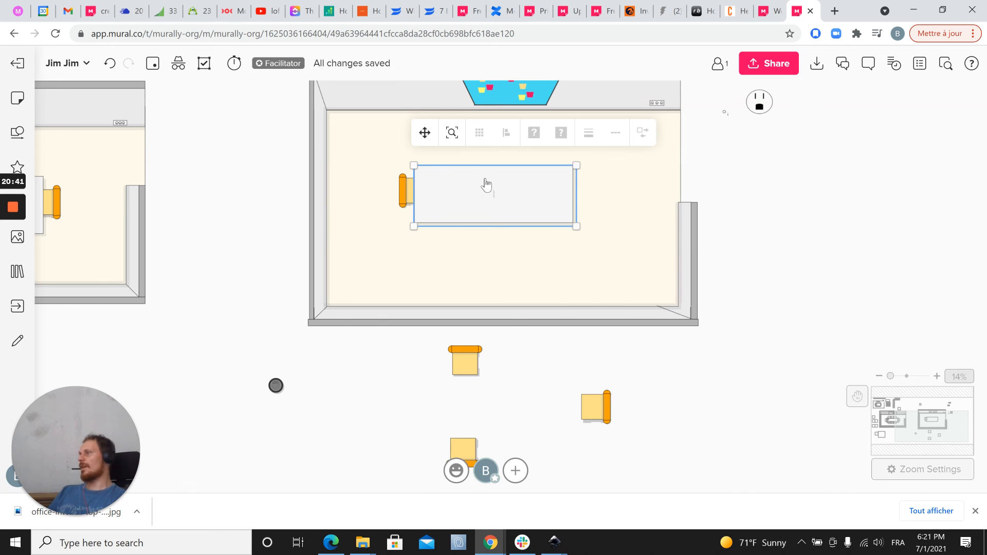
# Place the three remaining chairs at the table's upper, right and lower edges, each with its backrest facing outward
pyautogui.click(465, 362)
pyautogui.moveTo(465, 363); pyautogui.dragTo(455, 166)
pyautogui.moveTo(607, 421); pyautogui.dragTo(582, 190)
pyautogui.moveTo(449, 455); pyautogui.dragTo(455, 217)
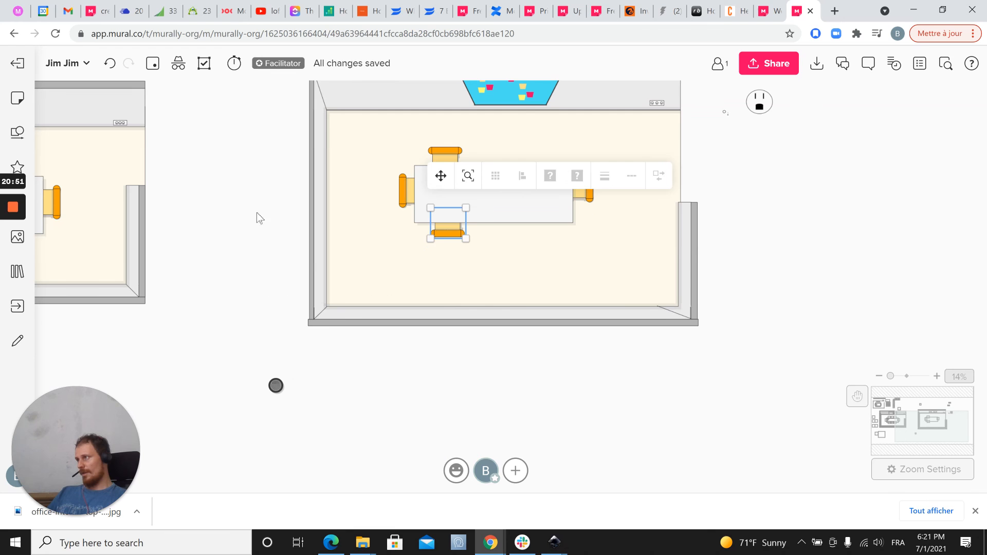
# Duplicate the chair at the table's lower edge twice to form a row of three
pyautogui.hotkey('ctrl', 'd')
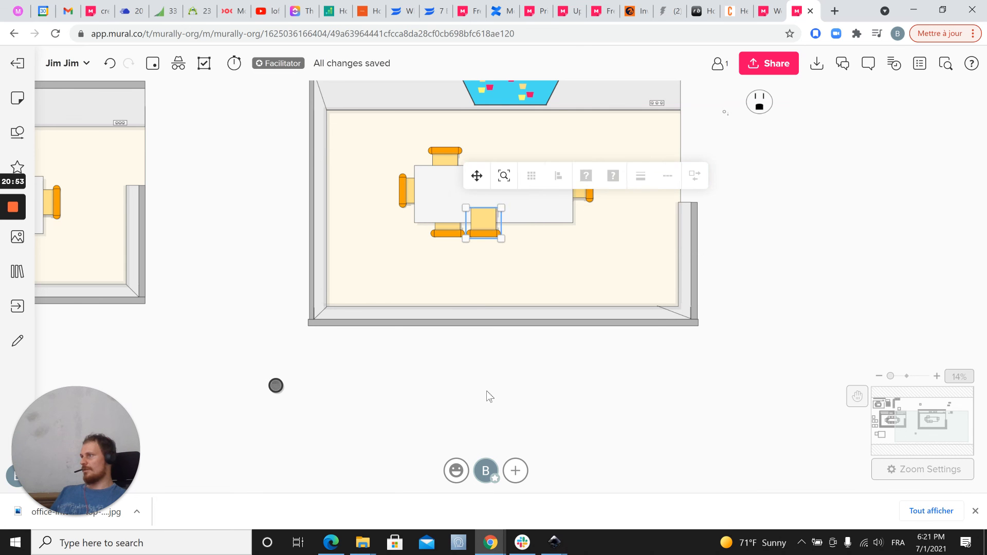
pyautogui.hotkey('ctrl', 'd')
pyautogui.click(561, 406)
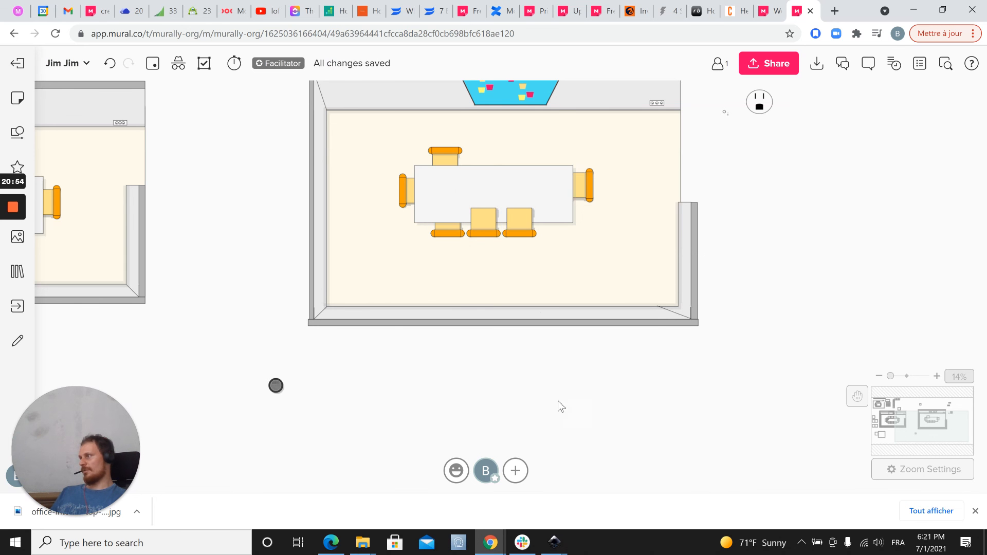
pyautogui.click(494, 237)
pyautogui.rightClick(501, 240)
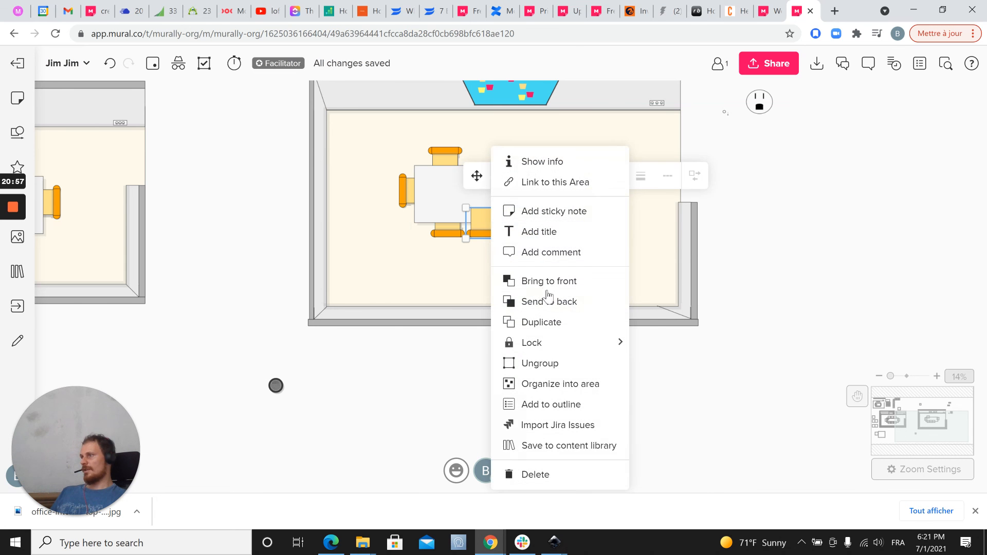
pyautogui.click(547, 303)
pyautogui.hotkey('ctrl', 'z')
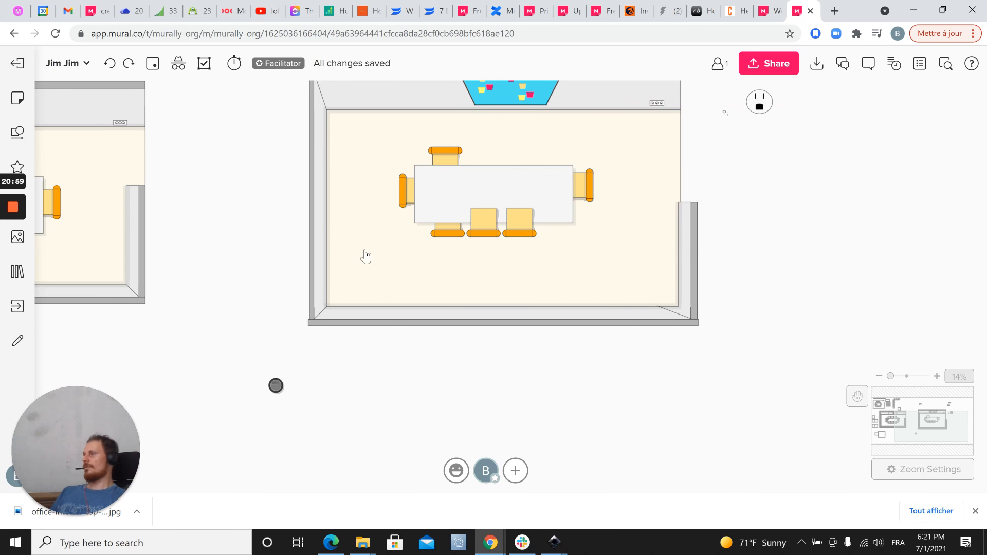
# Bring the table to the front so that it covers the seats of the duplicated chairs
pyautogui.click(449, 198)
pyautogui.rightClick(449, 198)
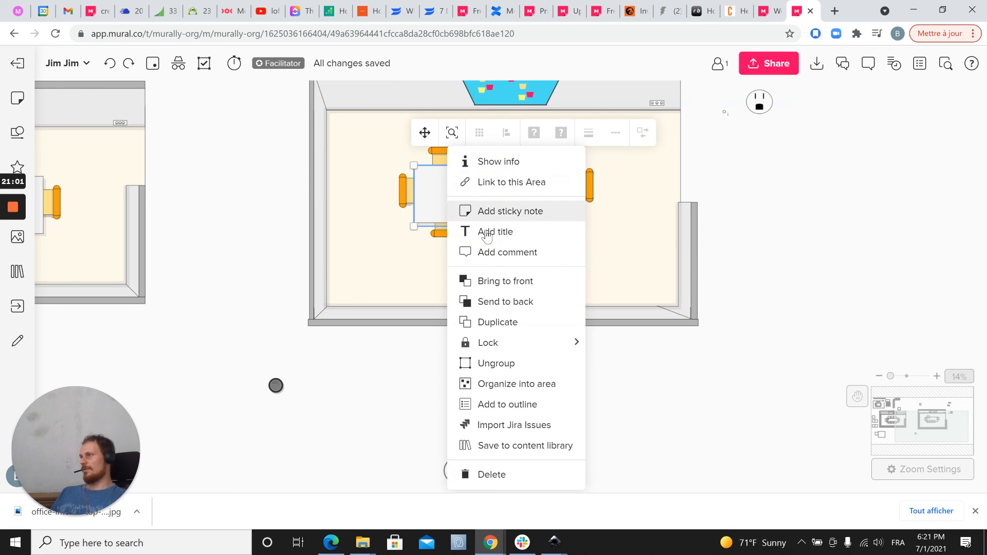
pyautogui.click(489, 279)
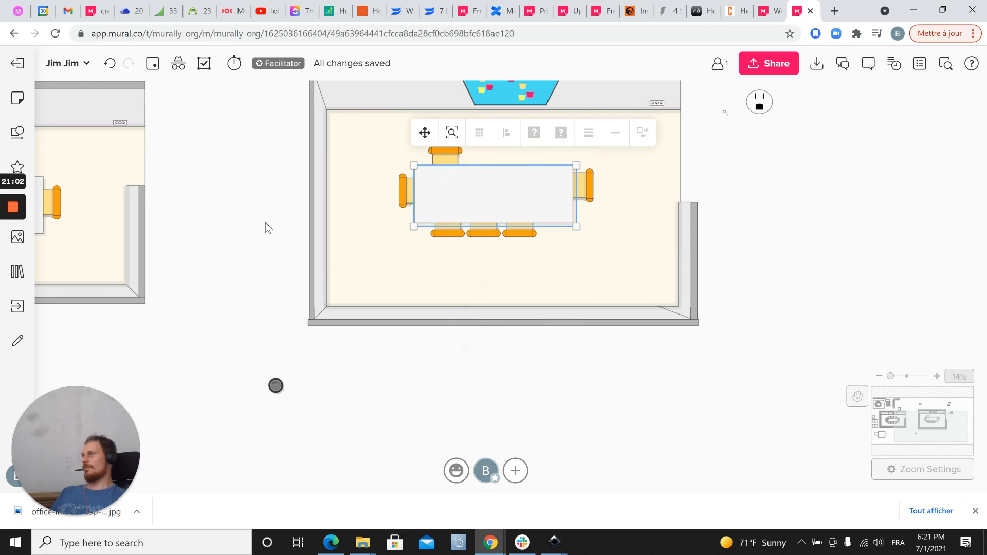
# Bring the dark circular device to the front and place it on the table's upper-left corner
pyautogui.click(277, 389)
pyautogui.rightClick(278, 389)
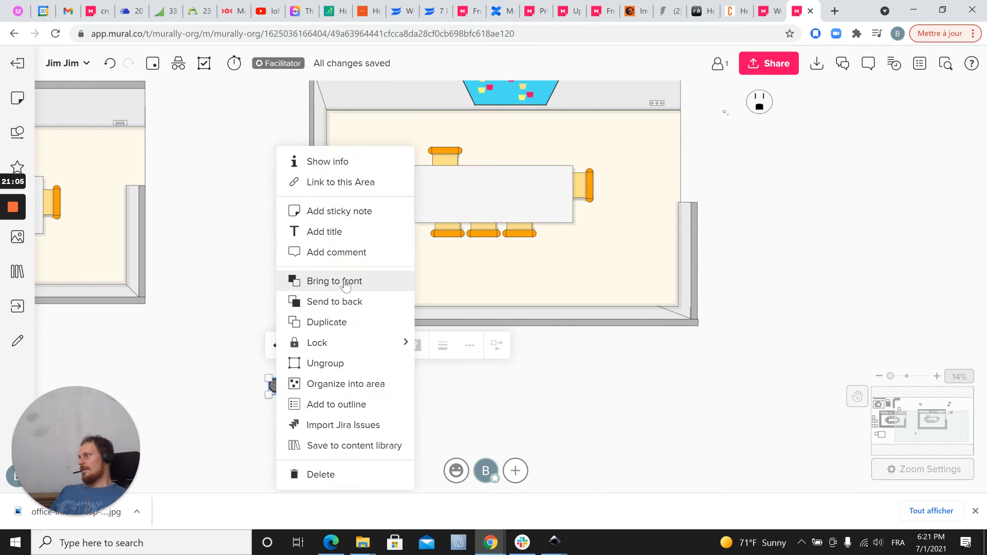
pyautogui.click(279, 360)
pyautogui.moveTo(279, 348); pyautogui.dragTo(435, 143)
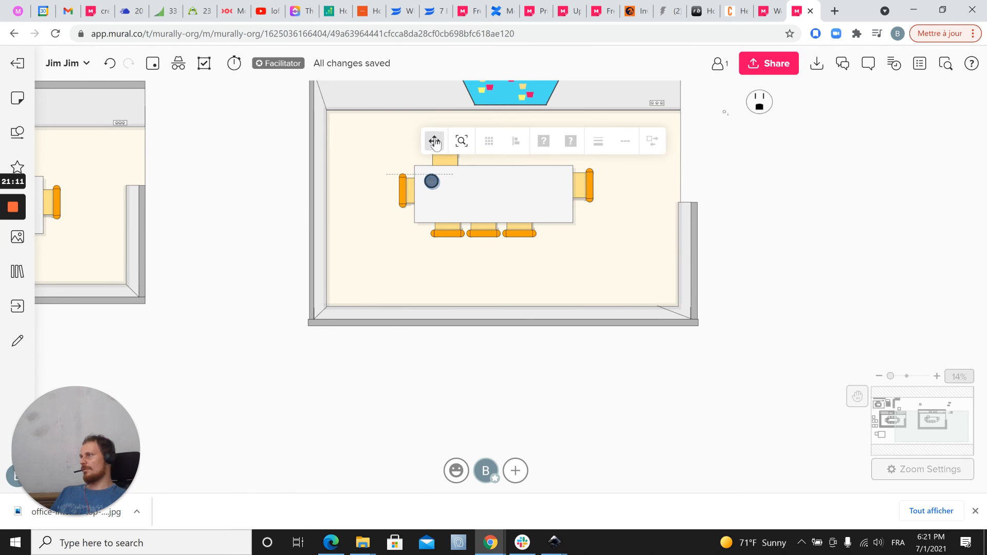
pyautogui.click(217, 237)
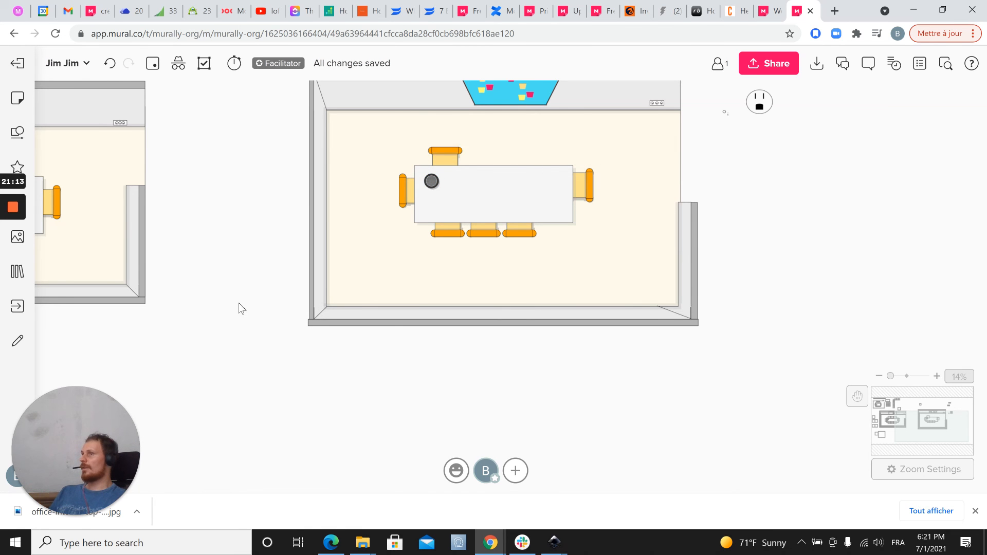
# Compare the newly furnished room with the finished original room beside it
pyautogui.scroll(-5, 217, 239)
pyautogui.moveTo(263, 405); pyautogui.dragTo(370, 415)
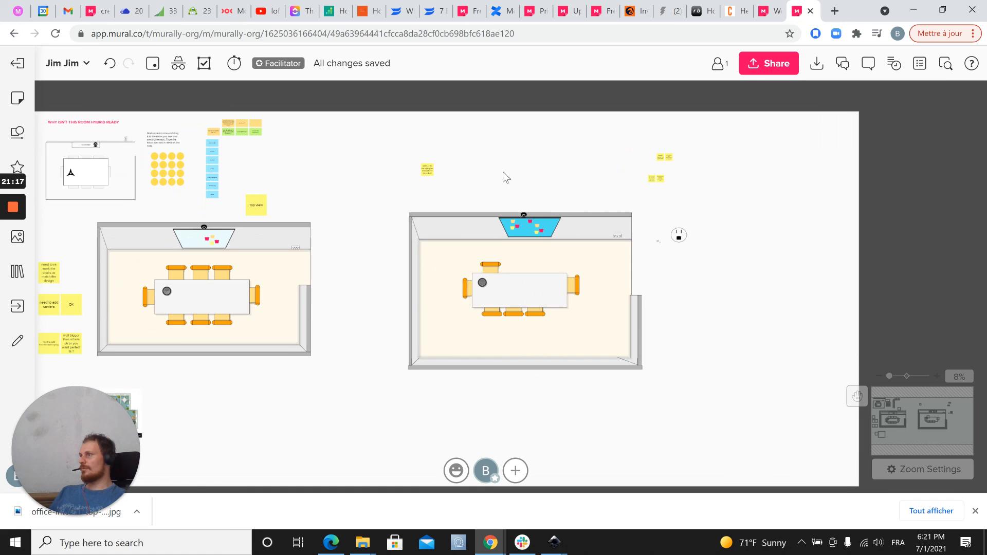
pyautogui.scroll(5, 595, 286)
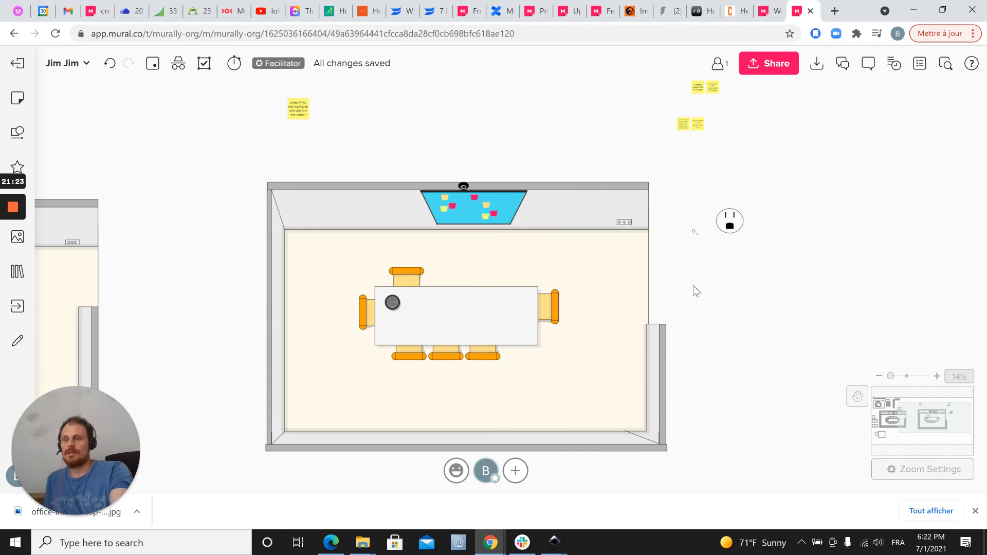
pyautogui.moveTo(434, 158); pyautogui.dragTo(468, 149)
pyautogui.moveTo(236, 164); pyautogui.dragTo(628, 169)
pyautogui.scroll(-3, 550, 239)
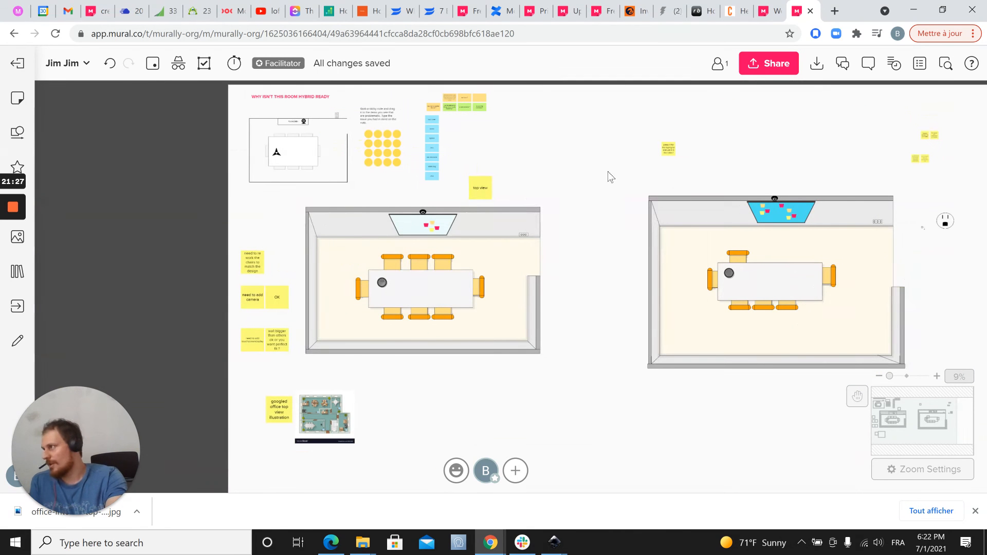
pyautogui.moveTo(542, 191); pyautogui.dragTo(513, 197)
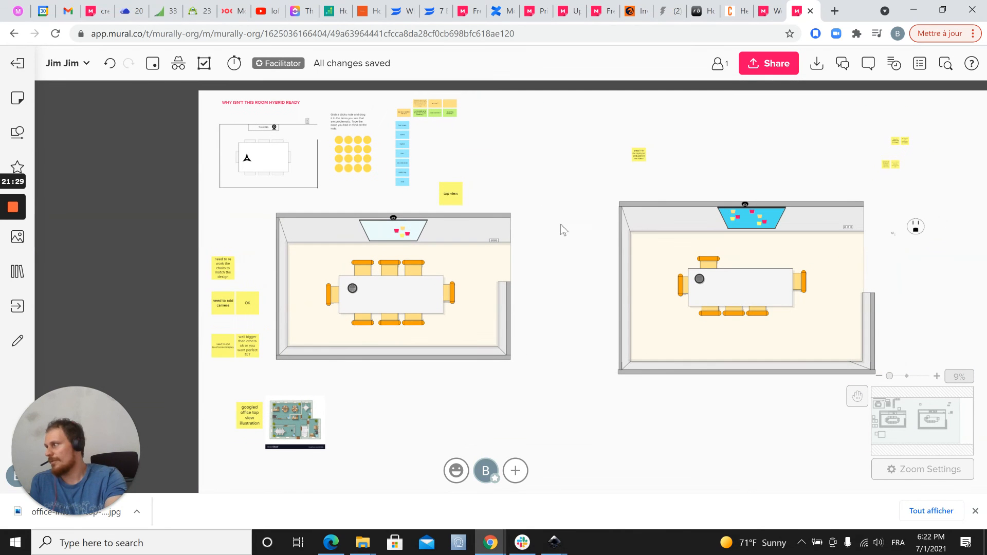